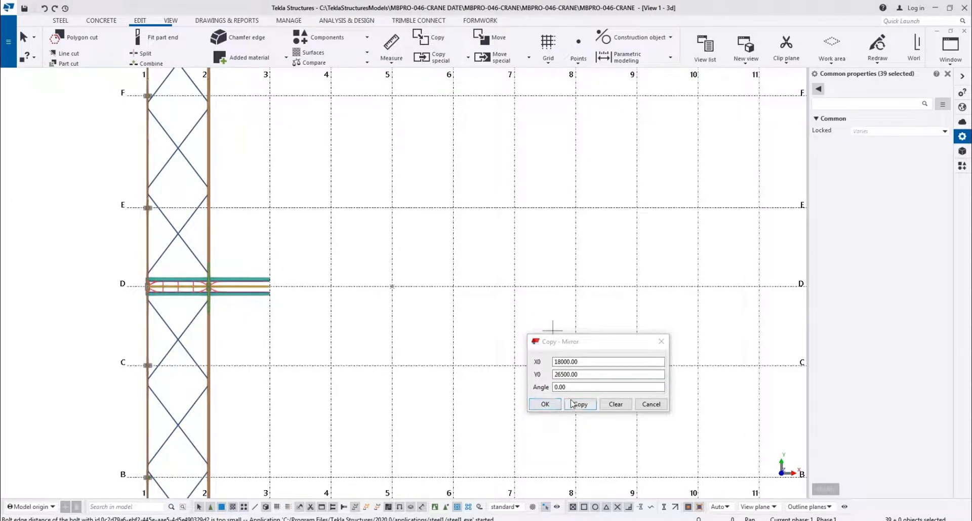
Close the Copy - Mirror dialog and redraw the 3D view
{"action": "left_click", "coordinate": [550, 407]}
{"action": "scroll", "coordinate": [292, 286], "scroll_direction": "down", "scroll_amount": 6}
{"action": "scroll", "coordinate": [306, 224], "scroll_direction": "up", "scroll_amount": 5}
{"action": "right_click", "coordinate": [302, 287]}
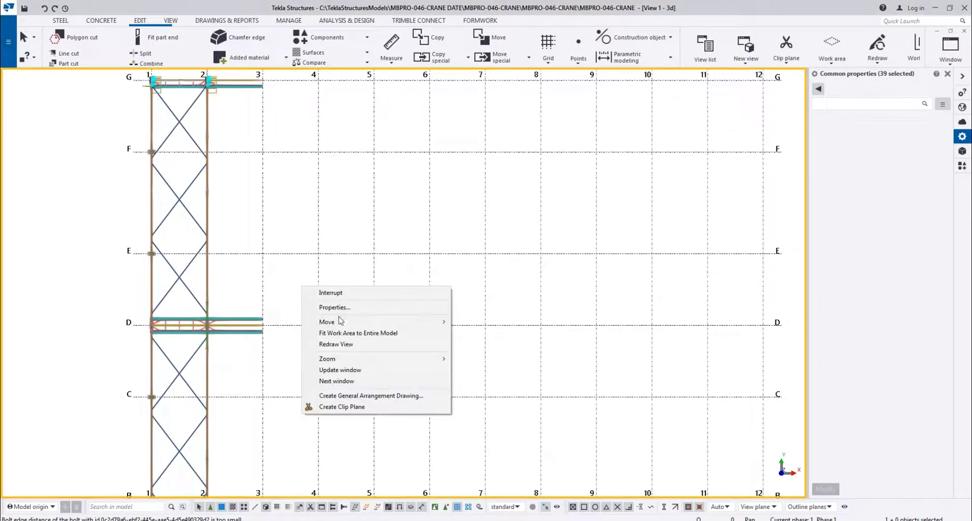
{"action": "left_click", "coordinate": [338, 345]}
Run a diagnosis of the model database
{"action": "left_click", "coordinate": [8, 27]}
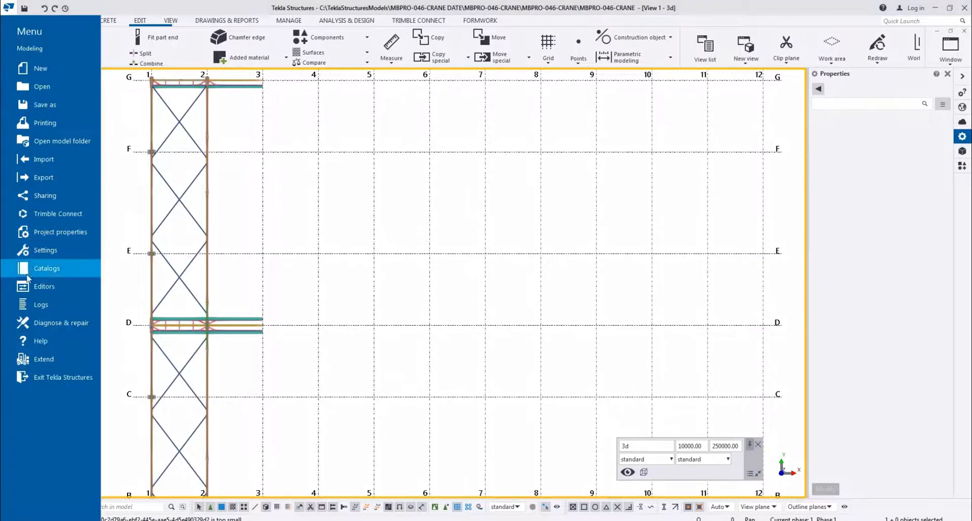
{"action": "left_click", "coordinate": [38, 327]}
{"action": "left_click", "coordinate": [134, 78]}
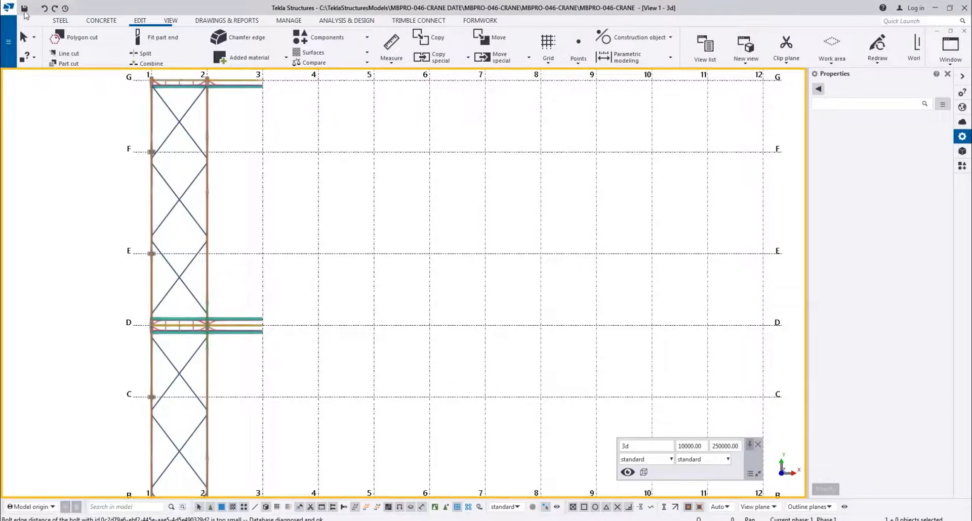
Save the model and store a backup copy of it
{"action": "scroll", "coordinate": [243, 198], "scroll_direction": "down", "scroll_amount": 3}
{"action": "middle_click_drag", "start_coordinate": [253, 253], "coordinate": [369, 186], "text": "ctrl"}
{"action": "middle_click_drag", "start_coordinate": [122, 319], "coordinate": [599, 336]}
{"action": "middle_click_drag", "start_coordinate": [543, 381], "coordinate": [354, 206]}
{"action": "scroll", "coordinate": [192, 245], "scroll_direction": "up", "scroll_amount": 5}
{"action": "scroll", "coordinate": [192, 245], "scroll_direction": "up", "scroll_amount": 6}
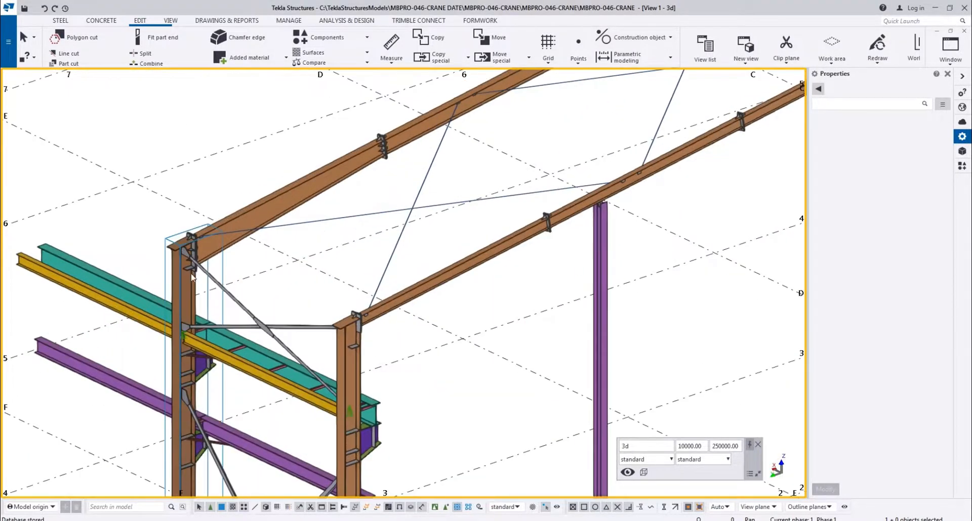
{"action": "scroll", "coordinate": [184, 336], "scroll_direction": "down", "scroll_amount": 4}
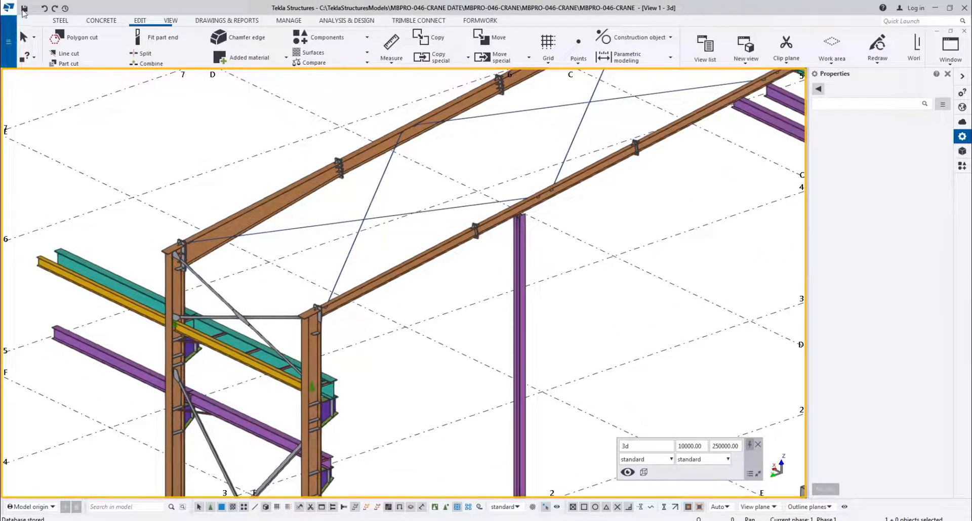
{"action": "left_click", "coordinate": [8, 41]}
{"action": "left_click", "coordinate": [45, 104]}
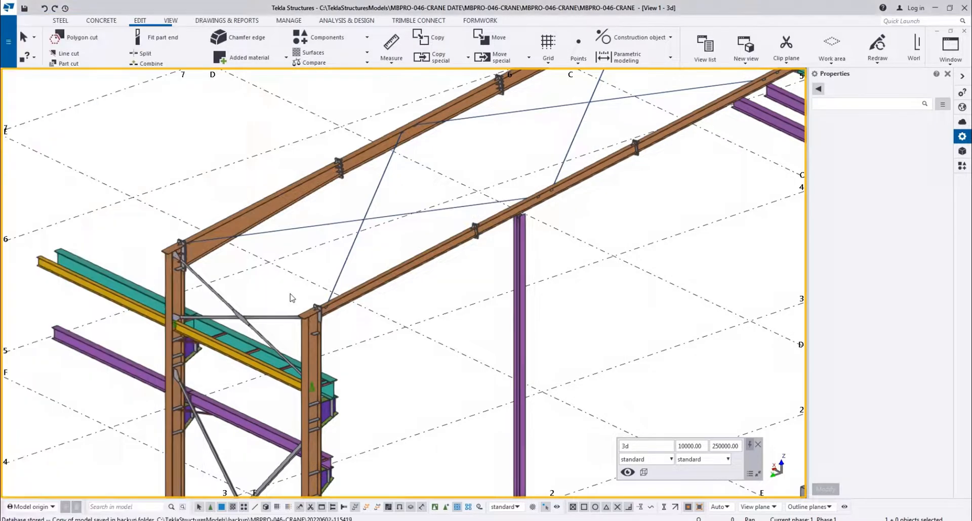
Select the concrete footing and the steel column at the intersection of grid lines 2 and G
{"action": "scroll", "coordinate": [277, 300], "scroll_direction": "down", "scroll_amount": 3}
{"action": "scroll", "coordinate": [311, 268], "scroll_direction": "down", "scroll_amount": 3}
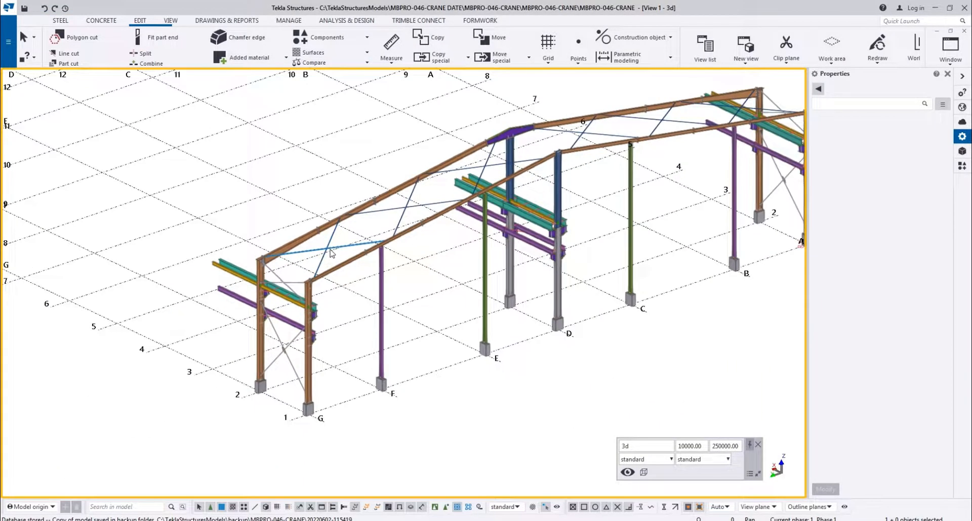
{"action": "scroll", "coordinate": [243, 354], "scroll_direction": "down", "scroll_amount": 1}
{"action": "scroll", "coordinate": [235, 329], "scroll_direction": "up", "scroll_amount": 6}
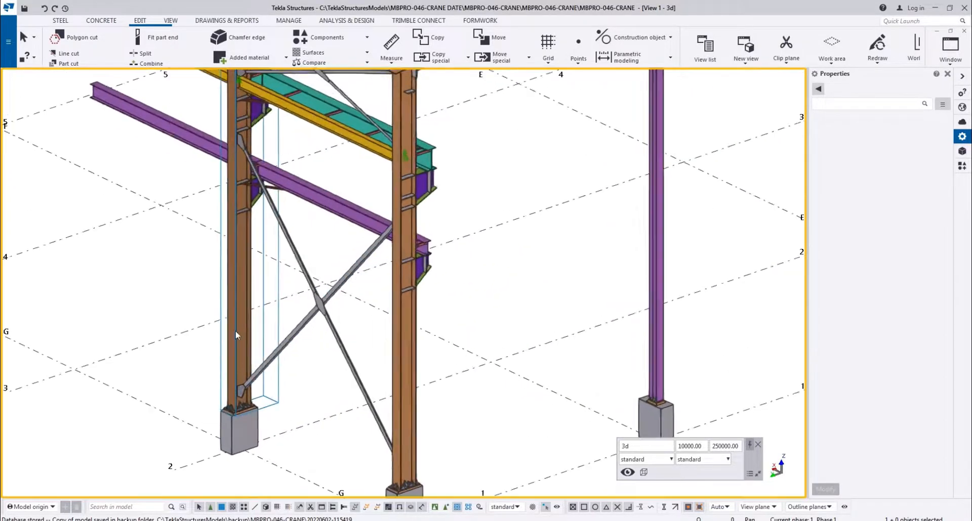
{"action": "scroll", "coordinate": [234, 335], "scroll_direction": "down", "scroll_amount": 2}
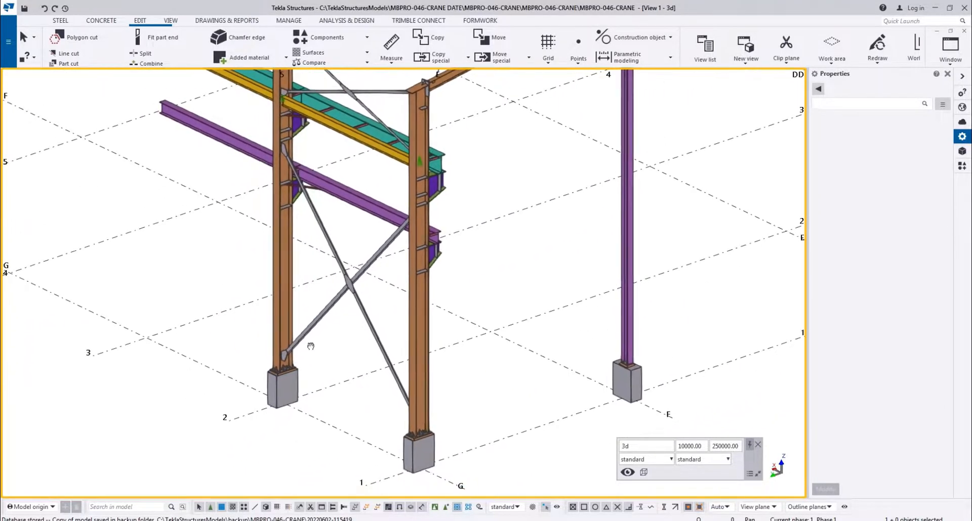
{"action": "left_click", "coordinate": [281, 408]}
{"action": "middle_click_drag", "start_coordinate": [299, 292], "coordinate": [278, 500]}
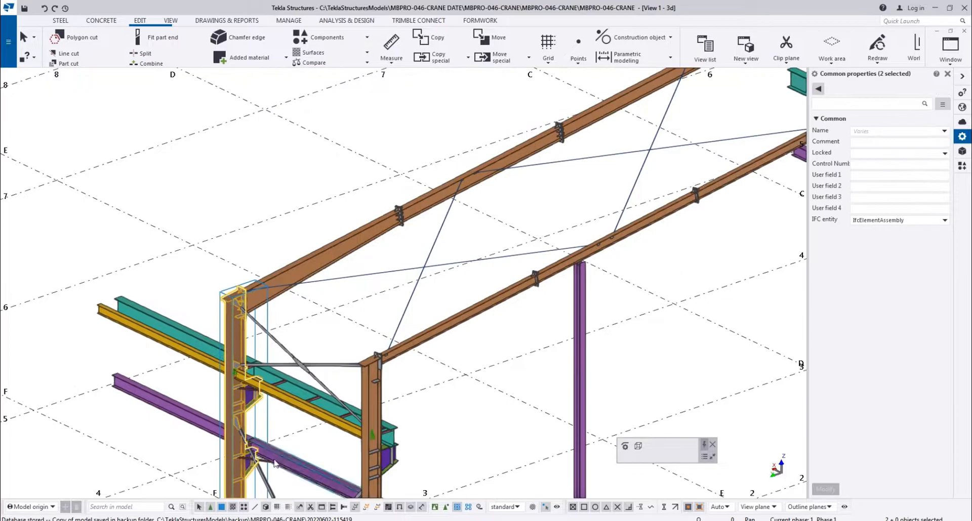
Add the rafter segments rising from the G column to the ridge on grid line 2 to the selection
{"action": "scroll", "coordinate": [199, 335], "scroll_direction": "up", "scroll_amount": 2}
{"action": "scroll", "coordinate": [196, 299], "scroll_direction": "down", "scroll_amount": 3}
{"action": "scroll", "coordinate": [199, 295], "scroll_direction": "up", "scroll_amount": 6}
{"action": "scroll", "coordinate": [244, 331], "scroll_direction": "down", "scroll_amount": 4}
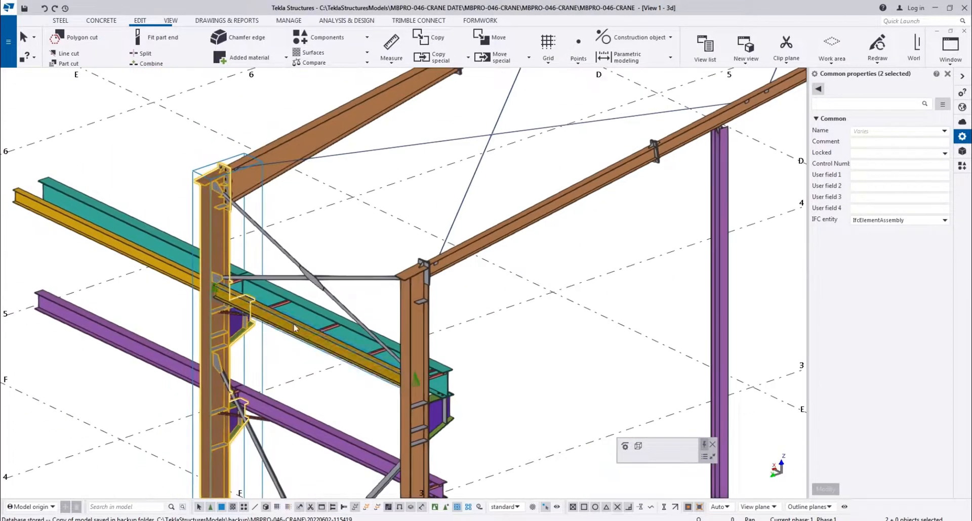
{"action": "scroll", "coordinate": [245, 318], "scroll_direction": "up", "scroll_amount": 3}
{"action": "scroll", "coordinate": [247, 308], "scroll_direction": "down", "scroll_amount": 3}
{"action": "scroll", "coordinate": [253, 248], "scroll_direction": "up", "scroll_amount": 2}
{"action": "scroll", "coordinate": [254, 245], "scroll_direction": "down", "scroll_amount": 3}
{"action": "left_click", "coordinate": [373, 213], "text": "shift"}
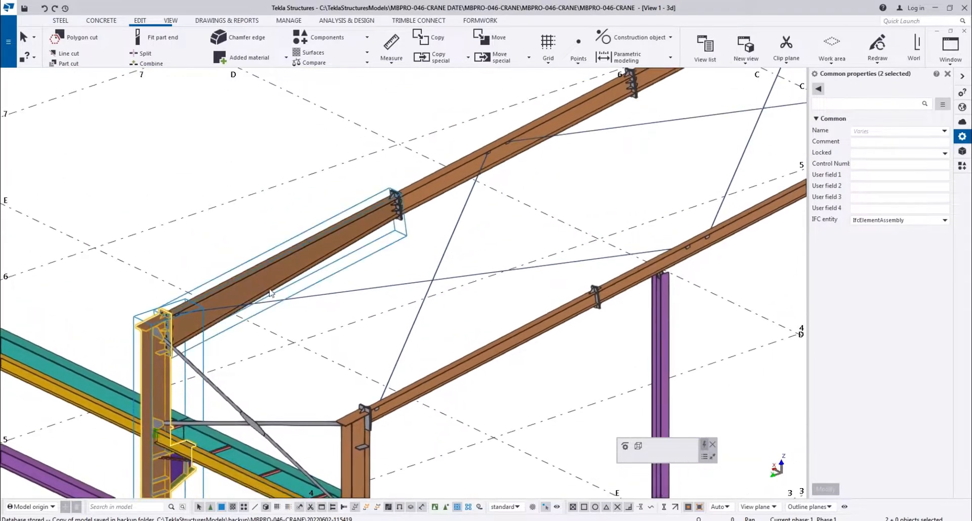
{"action": "left_click", "coordinate": [457, 182], "text": "shift"}
{"action": "middle_click_drag", "start_coordinate": [457, 182], "coordinate": [689, 156]}
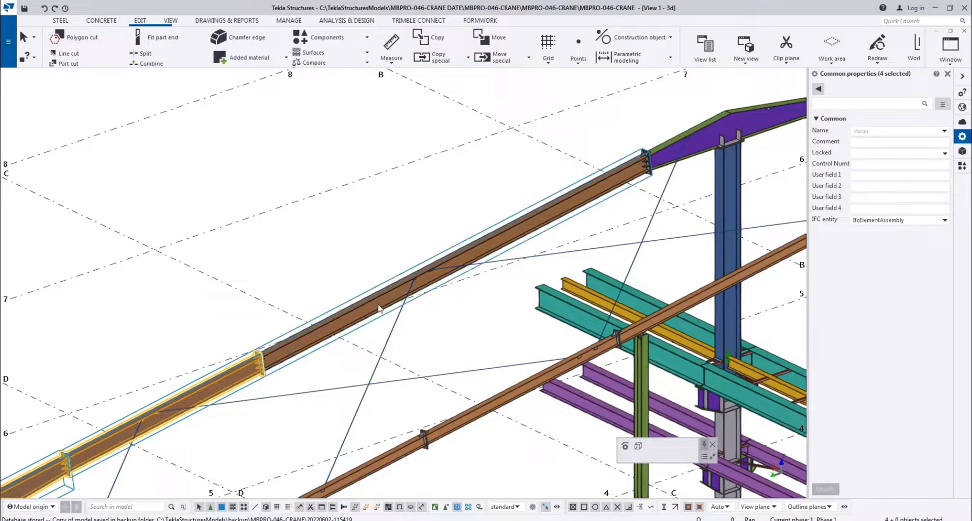
Add the purple ridge piece, the centre column and the rafter segments on the A side of grid line 2 to the selection
{"action": "left_click", "coordinate": [701, 145], "text": "shift"}
{"action": "middle_click_drag", "start_coordinate": [731, 191], "coordinate": [320, 326]}
{"action": "left_click", "coordinate": [250, 370], "text": "shift"}
{"action": "left_click", "coordinate": [445, 274], "text": "shift"}
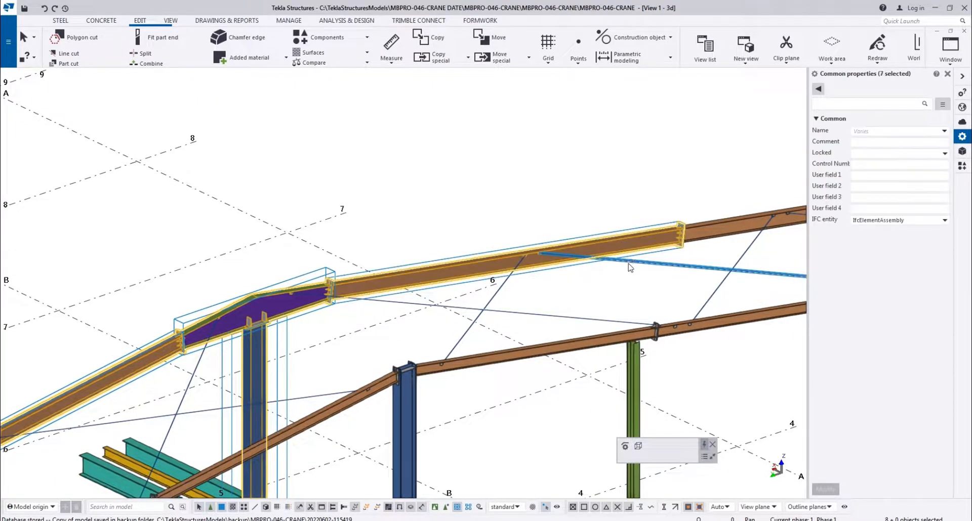
{"action": "middle_click_drag", "start_coordinate": [748, 231], "coordinate": [360, 285]}
{"action": "left_click", "coordinate": [407, 283], "text": "shift"}
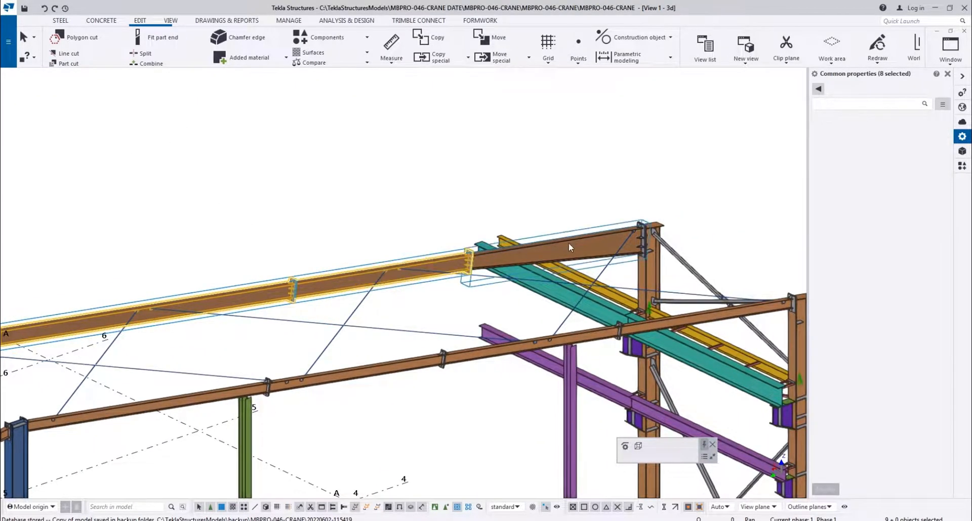
Add the column and footing at A/2 and the centre column's footing at D/2 to the selection
{"action": "left_click", "coordinate": [656, 282], "text": "shift"}
{"action": "scroll", "coordinate": [649, 381], "scroll_direction": "down", "scroll_amount": 2}
{"action": "middle_click_drag", "start_coordinate": [649, 380], "coordinate": [492, 271]}
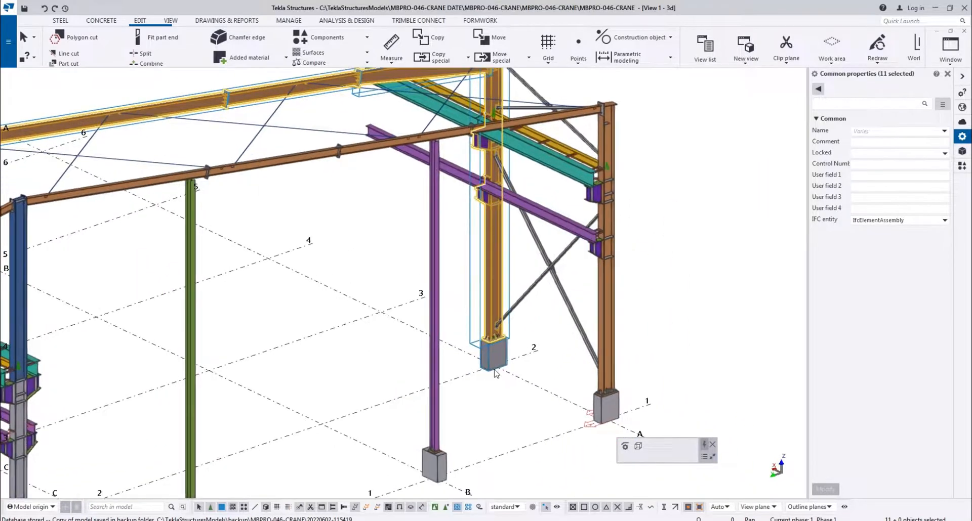
{"action": "left_click", "coordinate": [495, 370], "text": "shift"}
{"action": "scroll", "coordinate": [483, 354], "scroll_direction": "down", "scroll_amount": 4}
{"action": "middle_click_drag", "start_coordinate": [156, 481], "coordinate": [370, 395]}
{"action": "scroll", "coordinate": [371, 395], "scroll_direction": "up", "scroll_amount": 4}
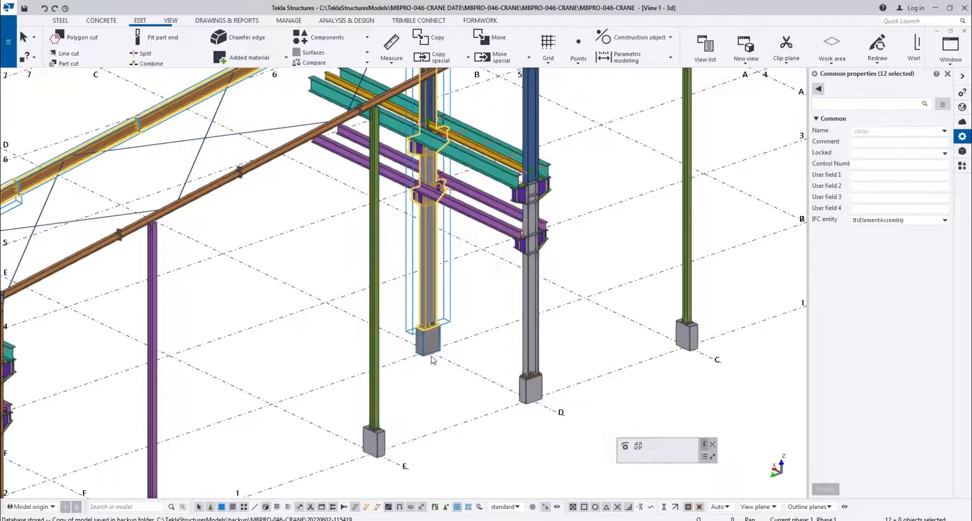
{"action": "scroll", "coordinate": [425, 351], "scroll_direction": "down", "scroll_amount": 2}
Add the teal, yellow and purple longitudinal beams between grid lines 2 and 3 on line G to the selection
{"action": "middle_click_drag", "start_coordinate": [86, 465], "coordinate": [400, 319]}
{"action": "scroll", "coordinate": [335, 333], "scroll_direction": "up", "scroll_amount": 5}
{"action": "left_click", "coordinate": [321, 340], "text": "shift"}
{"action": "scroll", "coordinate": [321, 340], "scroll_direction": "down", "scroll_amount": 6}
{"action": "scroll", "coordinate": [338, 354], "scroll_direction": "up", "scroll_amount": 8}
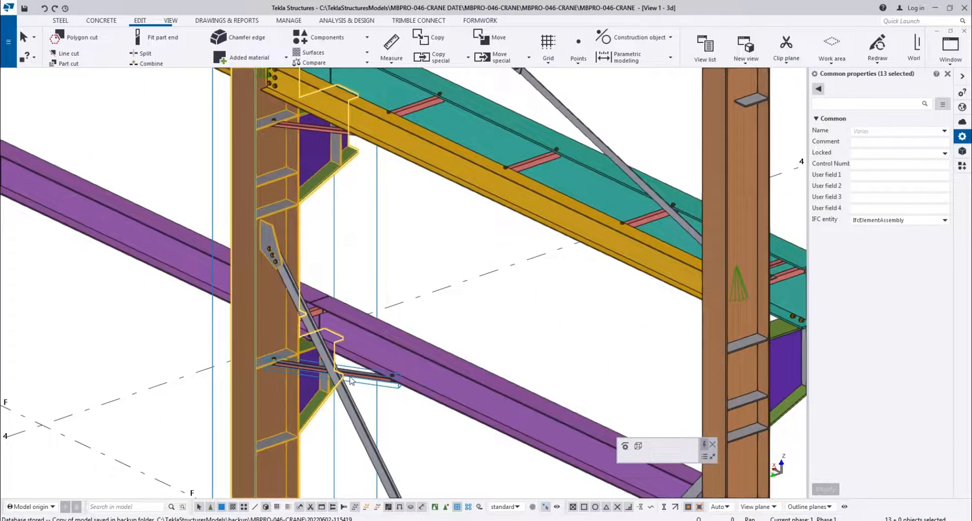
{"action": "scroll", "coordinate": [352, 381], "scroll_direction": "down", "scroll_amount": 3}
{"action": "middle_click_drag", "start_coordinate": [148, 295], "coordinate": [299, 77]}
{"action": "scroll", "coordinate": [306, 335], "scroll_direction": "down", "scroll_amount": 2}
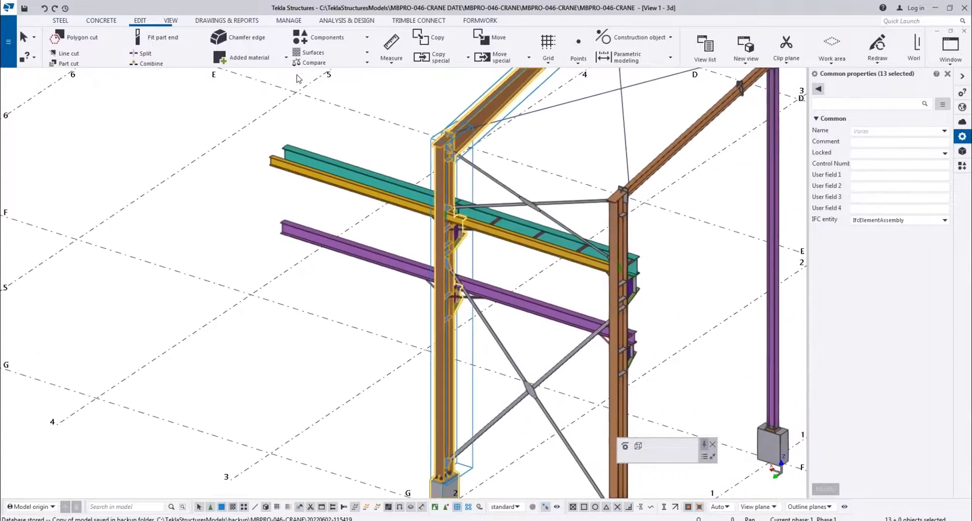
{"action": "scroll", "coordinate": [294, 268], "scroll_direction": "down", "scroll_amount": 2}
{"action": "middle_click_drag", "start_coordinate": [228, 198], "coordinate": [184, 190]}
{"action": "scroll", "coordinate": [408, 239], "scroll_direction": "up", "scroll_amount": 3}
{"action": "scroll", "coordinate": [408, 244], "scroll_direction": "up", "scroll_amount": 2}
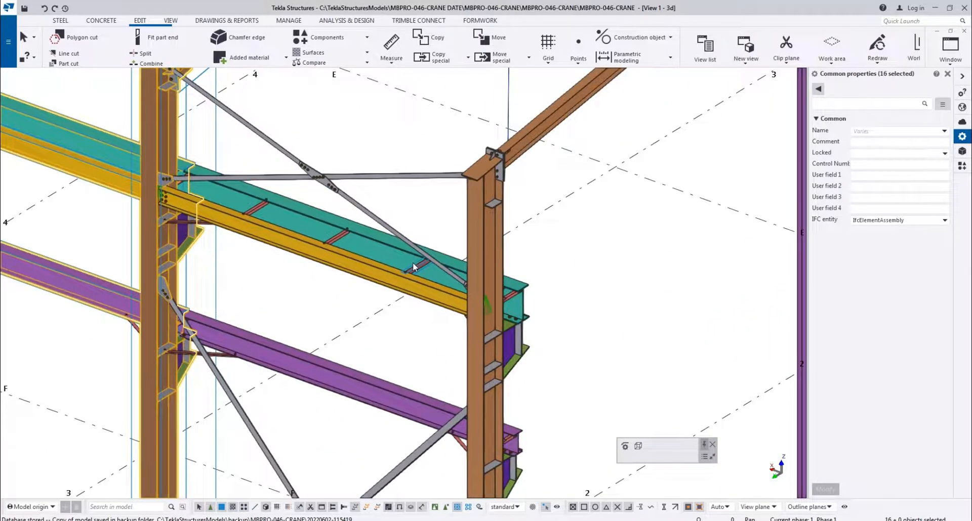
Add the three red cross ties between the teal and yellow beams in bay 1-2 on line G to the selection
{"action": "left_click", "coordinate": [412, 263], "text": "ctrl"}
{"action": "left_click", "coordinate": [340, 237], "text": "ctrl"}
{"action": "left_click", "coordinate": [259, 211], "text": "ctrl"}
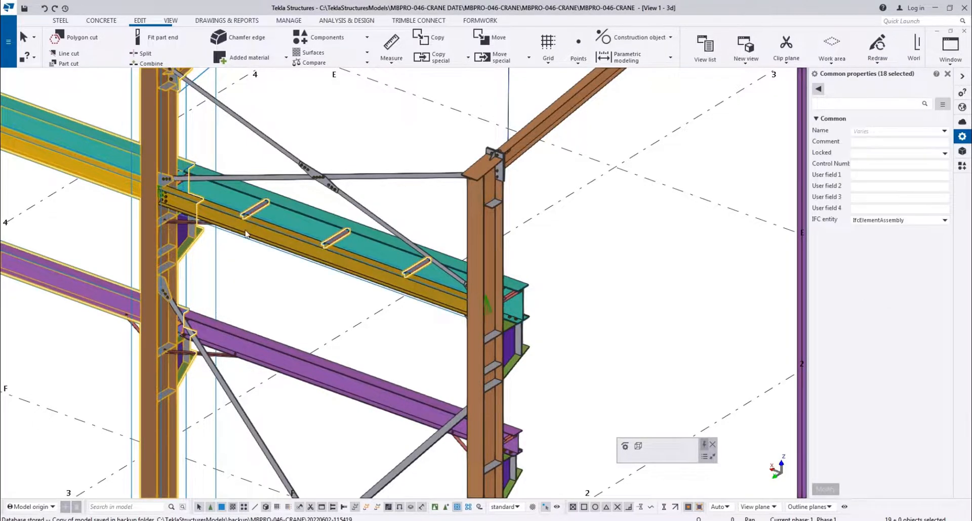
{"action": "scroll", "coordinate": [247, 223], "scroll_direction": "down", "scroll_amount": 3}
{"action": "middle_click_drag", "start_coordinate": [358, 293], "coordinate": [290, 313]}
{"action": "scroll", "coordinate": [159, 238], "scroll_direction": "up", "scroll_amount": 6}
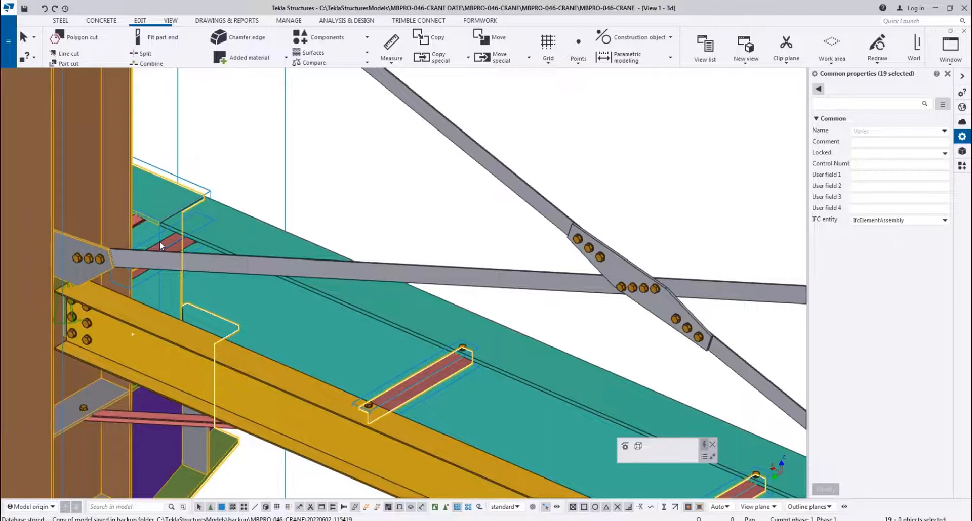
Add the two red ties joining the teal crane girder to the G/2 column to the selection
{"action": "left_click", "coordinate": [159, 241], "text": "ctrl"}
{"action": "left_click", "coordinate": [136, 221], "text": "ctrl"}
{"action": "scroll", "coordinate": [234, 232], "scroll_direction": "down", "scroll_amount": 4}
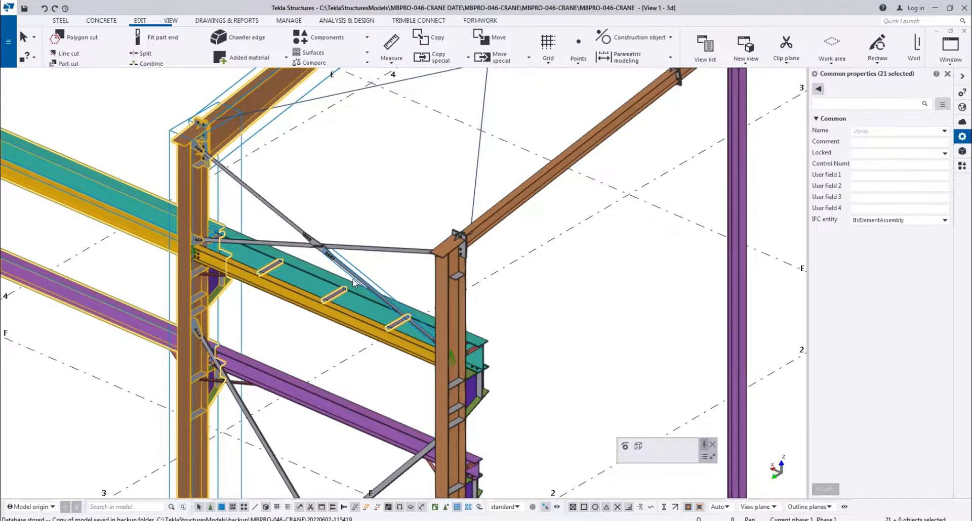
Remove the three bay 1-2 cross ties between the teal and yellow beams from the selection
{"action": "scroll", "coordinate": [352, 284], "scroll_direction": "down", "scroll_amount": 3}
{"action": "mouse_move", "coordinate": [322, 286]}
{"action": "middle_mouse_down"}
{"action": "mouse_move", "coordinate": [516, 314]}
{"action": "mouse_move", "coordinate": [571, 332]}
{"action": "mouse_move", "coordinate": [589, 357]}
{"action": "mouse_move", "coordinate": [372, 279]}
{"action": "mouse_move", "coordinate": [327, 302]}
{"action": "middle_mouse_up"}
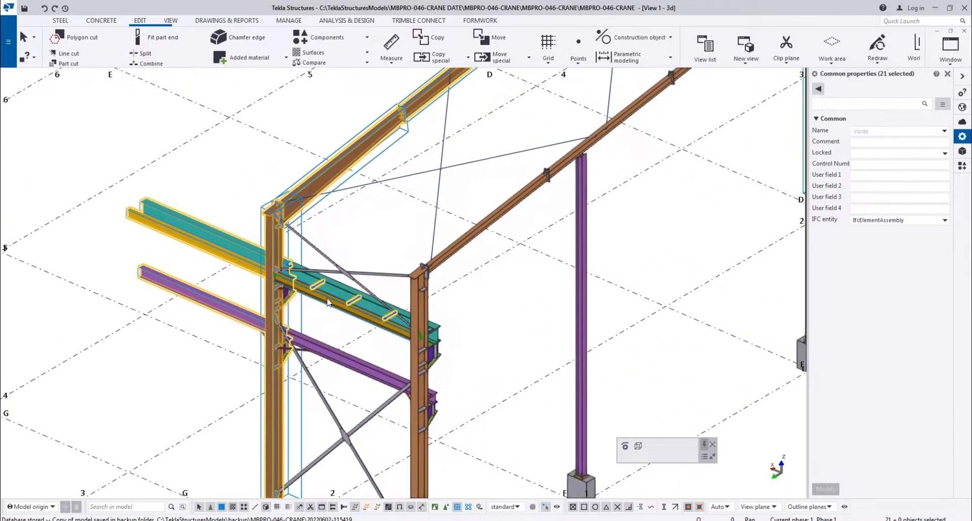
{"action": "scroll", "coordinate": [327, 302], "scroll_direction": "up", "scroll_amount": 2}
{"action": "left_click", "coordinate": [314, 277], "text": "ctrl"}
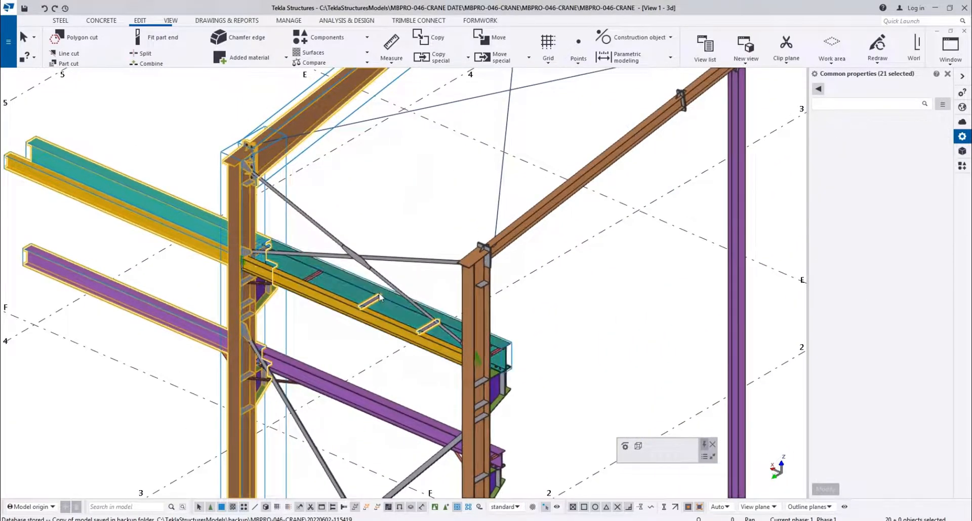
{"action": "left_click", "coordinate": [424, 326], "text": "ctrl"}
{"action": "scroll", "coordinate": [424, 327], "scroll_direction": "down", "scroll_amount": 3}
{"action": "middle_click_drag", "start_coordinate": [423, 325], "coordinate": [307, 295]}
{"action": "scroll", "coordinate": [177, 291], "scroll_direction": "up", "scroll_amount": 4}
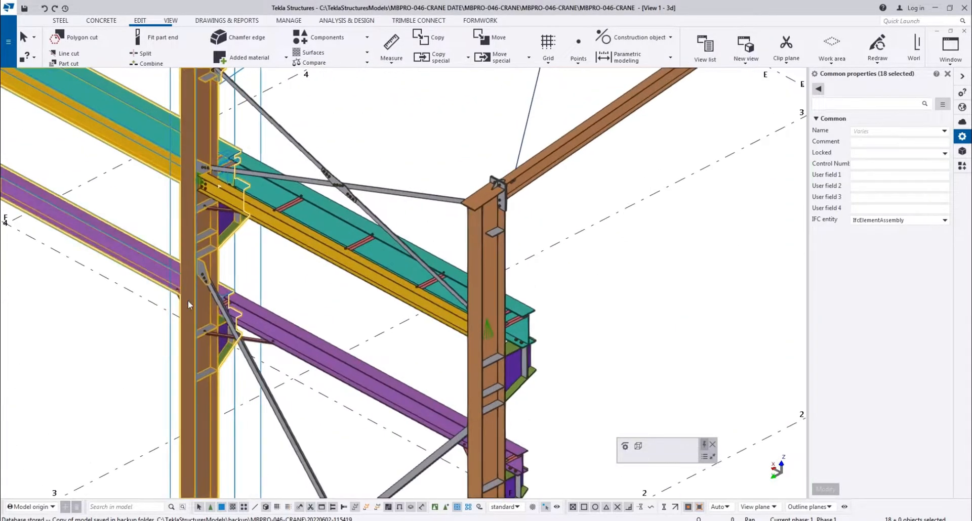
Add the two red ties joining the lower purple beam to the G/2 column to the selection
{"action": "scroll", "coordinate": [210, 322], "scroll_direction": "up", "scroll_amount": 4}
{"action": "scroll", "coordinate": [269, 265], "scroll_direction": "up", "scroll_amount": 1}
{"action": "key", "text": "v"}
{"action": "left_click", "coordinate": [209, 251]}
{"action": "middle_click_drag", "start_coordinate": [441, 259], "coordinate": [314, 283], "text": "ctrl"}
{"action": "right_click", "coordinate": [263, 181]}
{"action": "left_click", "coordinate": [276, 185]}
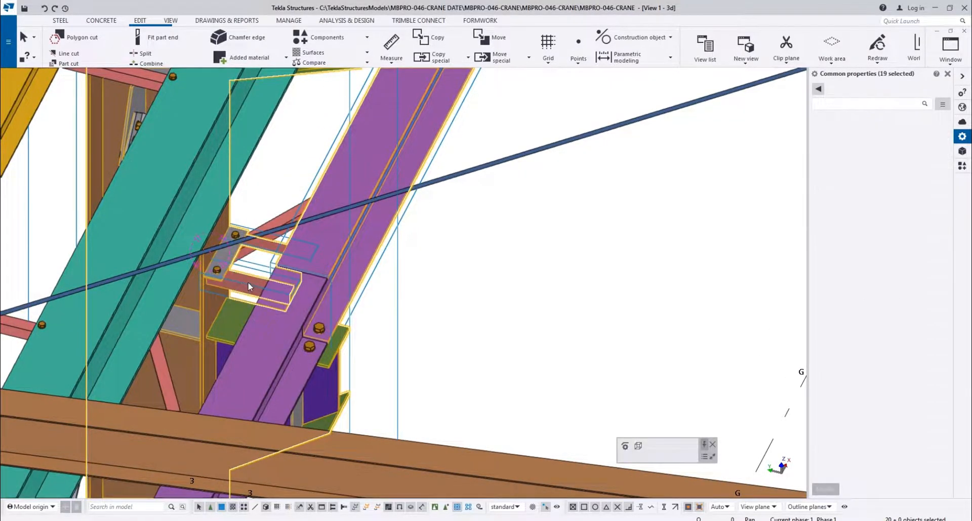
Add the red diagonal knee braces on both sides of the G/2 column to the selection
{"action": "scroll", "coordinate": [248, 287], "scroll_direction": "down", "scroll_amount": 5}
{"action": "middle_click_drag", "start_coordinate": [249, 287], "coordinate": [394, 314], "text": "ctrl"}
{"action": "left_click", "coordinate": [259, 343], "text": "ctrl"}
{"action": "middle_click_drag", "start_coordinate": [152, 363], "coordinate": [231, 324], "text": "ctrl"}
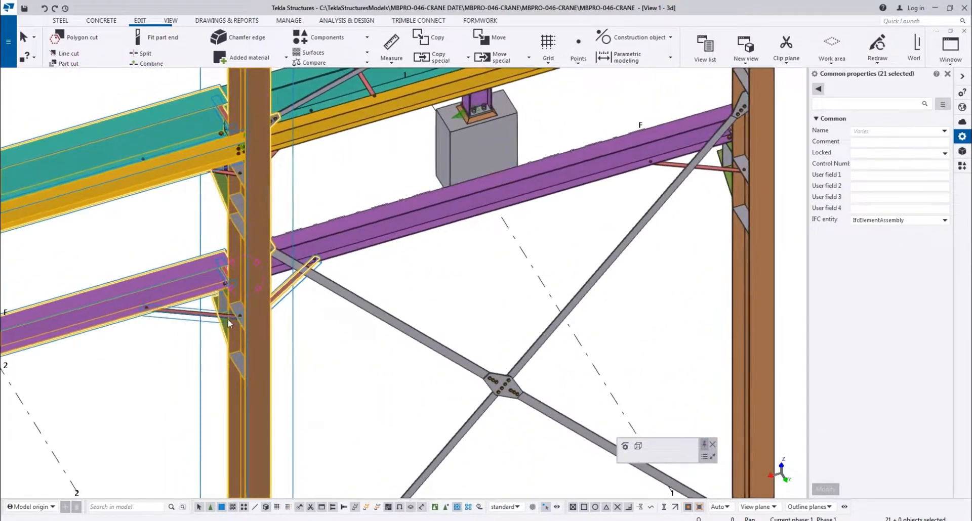
{"action": "left_click", "coordinate": [207, 319], "text": "ctrl"}
{"action": "scroll", "coordinate": [354, 290], "scroll_direction": "down", "scroll_amount": 6}
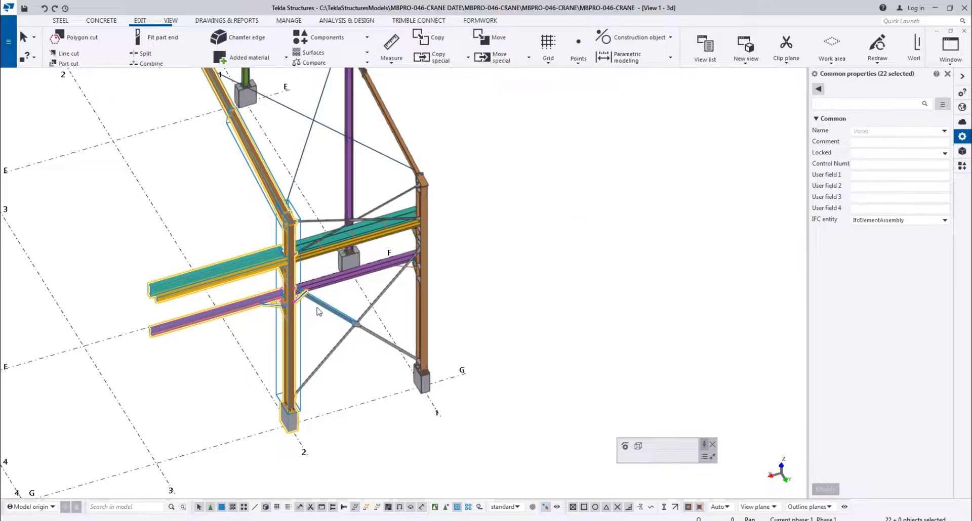
{"action": "scroll", "coordinate": [275, 293], "scroll_direction": "up", "scroll_amount": 5}
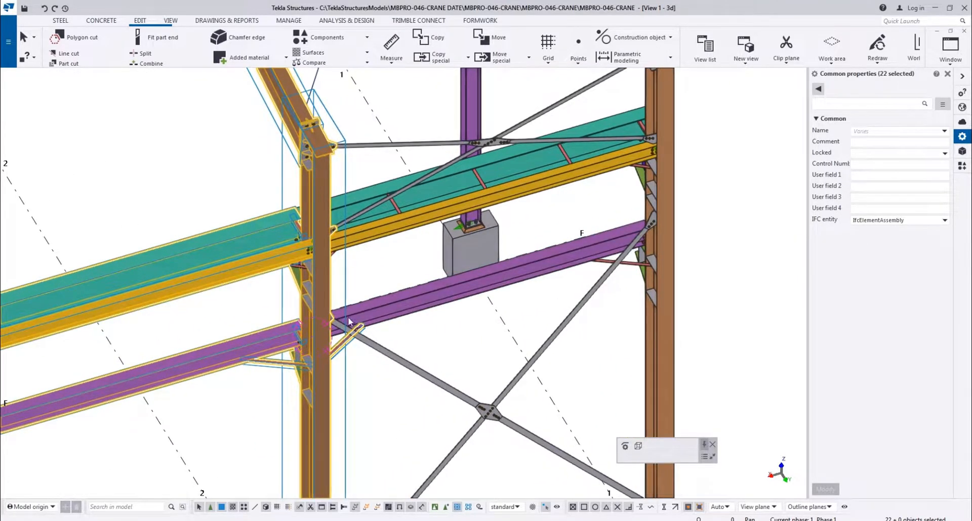
{"action": "middle_click_drag", "start_coordinate": [348, 318], "coordinate": [348, 290], "text": "ctrl"}
{"action": "scroll", "coordinate": [296, 250], "scroll_direction": "up", "scroll_amount": 3}
{"action": "middle_click_drag", "start_coordinate": [443, 298], "coordinate": [522, 290], "text": "ctrl"}
{"action": "scroll", "coordinate": [471, 311], "scroll_direction": "down", "scroll_amount": 5}
Add the teal crane girders between grid lines 2 and 3 and their red ties at the D/2 centre column to the selection
{"action": "middle_click_drag", "start_coordinate": [142, 137], "coordinate": [309, 314]}
{"action": "scroll", "coordinate": [296, 318], "scroll_direction": "up", "scroll_amount": 6}
{"action": "scroll", "coordinate": [291, 318], "scroll_direction": "up", "scroll_amount": 4}
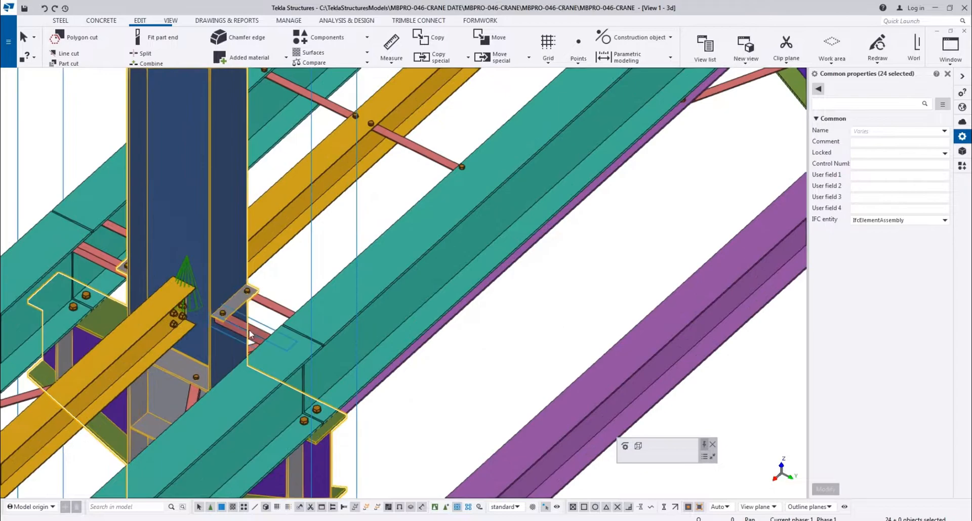
{"action": "left_click", "coordinate": [114, 229], "text": "ctrl"}
{"action": "left_click", "coordinate": [44, 283], "text": "ctrl"}
{"action": "scroll", "coordinate": [182, 388], "scroll_direction": "down", "scroll_amount": 1}
{"action": "scroll", "coordinate": [183, 389], "scroll_direction": "down", "scroll_amount": 1}
{"action": "middle_click_drag", "start_coordinate": [182, 389], "coordinate": [228, 284]}
Add the lower purple beam between grid lines 2 and 3 and its red ties at the D/2 centre column to the selection
{"action": "left_click", "coordinate": [263, 431], "text": "ctrl"}
{"action": "scroll", "coordinate": [263, 430], "scroll_direction": "up", "scroll_amount": 2}
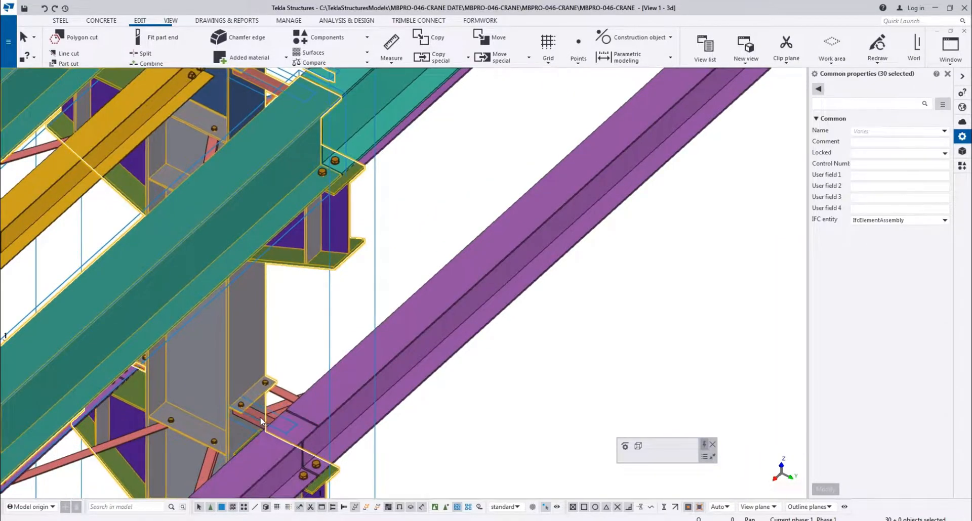
{"action": "scroll", "coordinate": [279, 391], "scroll_direction": "down", "scroll_amount": 2}
{"action": "middle_click_drag", "start_coordinate": [279, 392], "coordinate": [362, 163]}
{"action": "left_click", "coordinate": [290, 304], "text": "ctrl"}
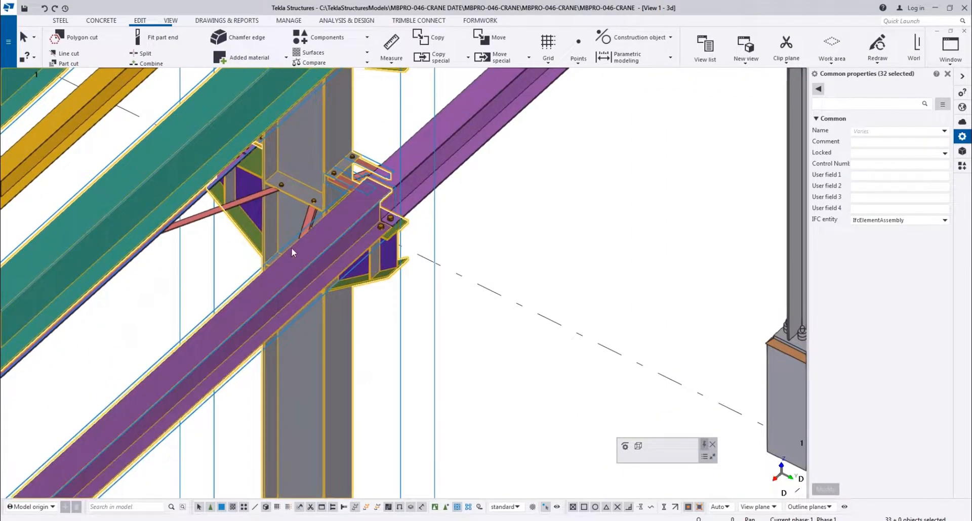
Add the red diagonal knee braces under the teal crane girders and lower purple beams at the D/2 column to the selection
{"action": "left_click", "coordinate": [232, 207], "text": "ctrl"}
{"action": "scroll", "coordinate": [232, 206], "scroll_direction": "down", "scroll_amount": 3}
{"action": "middle_click_drag", "start_coordinate": [232, 206], "coordinate": [274, 267], "text": "ctrl"}
{"action": "middle_click_drag", "start_coordinate": [20, 289], "coordinate": [253, 291]}
{"action": "scroll", "coordinate": [253, 291], "scroll_direction": "up", "scroll_amount": 1}
{"action": "scroll", "coordinate": [254, 292], "scroll_direction": "up", "scroll_amount": 2}
{"action": "left_click", "coordinate": [284, 281], "text": "ctrl"}
{"action": "left_click", "coordinate": [399, 275], "text": "ctrl"}
{"action": "scroll", "coordinate": [441, 462], "scroll_direction": "up", "scroll_amount": 2}
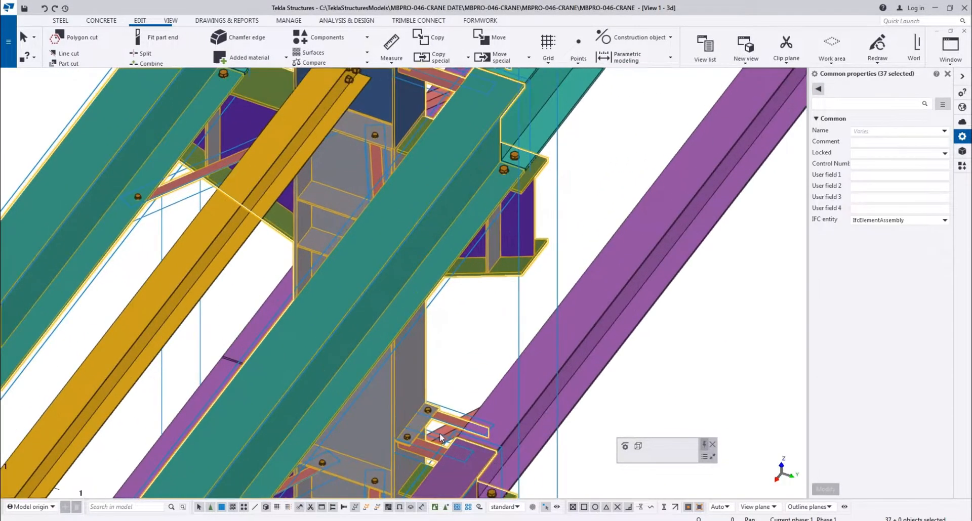
Add the yellow beam between grid lines 2 and 3 at the D/2 centre column to the selection
{"action": "scroll", "coordinate": [445, 369], "scroll_direction": "down", "scroll_amount": 5}
{"action": "middle_click_drag", "start_coordinate": [387, 358], "coordinate": [353, 441], "text": "ctrl"}
{"action": "scroll", "coordinate": [353, 443], "scroll_direction": "up", "scroll_amount": 2}
{"action": "scroll", "coordinate": [284, 349], "scroll_direction": "up", "scroll_amount": 3}
{"action": "scroll", "coordinate": [355, 332], "scroll_direction": "down", "scroll_amount": 3}
{"action": "scroll", "coordinate": [304, 306], "scroll_direction": "up", "scroll_amount": 3}
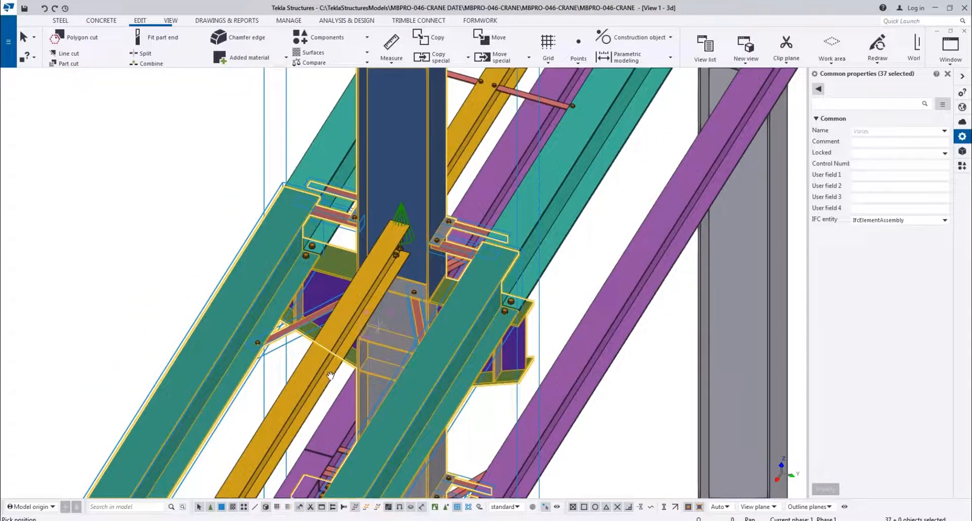
{"action": "middle_click_drag", "start_coordinate": [316, 361], "coordinate": [416, 340], "text": "ctrl"}
{"action": "right_click", "coordinate": [383, 277]}
{"action": "left_click", "coordinate": [414, 287]}
{"action": "scroll", "coordinate": [415, 293], "scroll_direction": "down", "scroll_amount": 3}
{"action": "scroll", "coordinate": [369, 306], "scroll_direction": "down", "scroll_amount": 2}
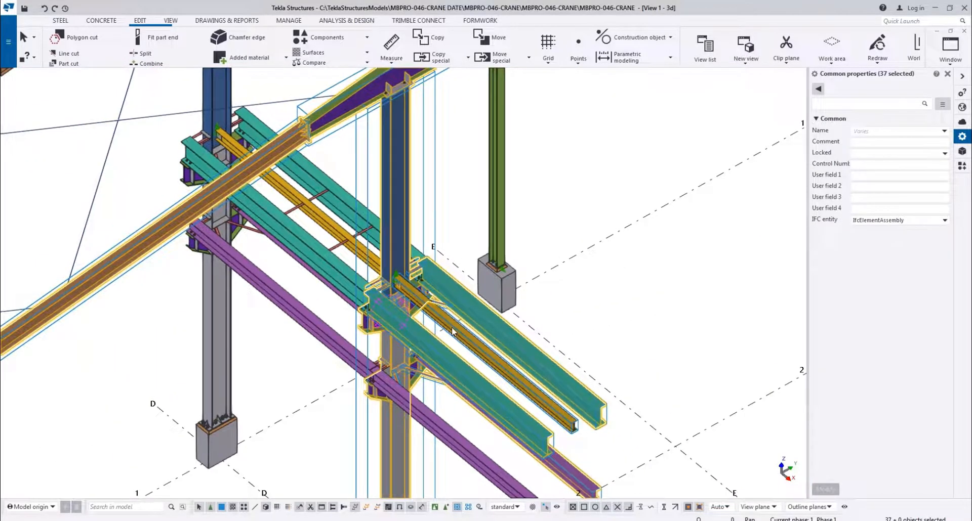
{"action": "scroll", "coordinate": [472, 359], "scroll_direction": "up", "scroll_amount": 2}
{"action": "left_click", "coordinate": [481, 343], "text": "ctrl"}
Add the remaining red knee braces on the other sides of the D/2 centre column to the selection
{"action": "scroll", "coordinate": [341, 324], "scroll_direction": "down", "scroll_amount": 3}
{"action": "middle_click_drag", "start_coordinate": [402, 375], "coordinate": [260, 315]}
{"action": "scroll", "coordinate": [215, 329], "scroll_direction": "up", "scroll_amount": 2}
{"action": "scroll", "coordinate": [174, 228], "scroll_direction": "up", "scroll_amount": 3}
{"action": "scroll", "coordinate": [174, 225], "scroll_direction": "up", "scroll_amount": 2}
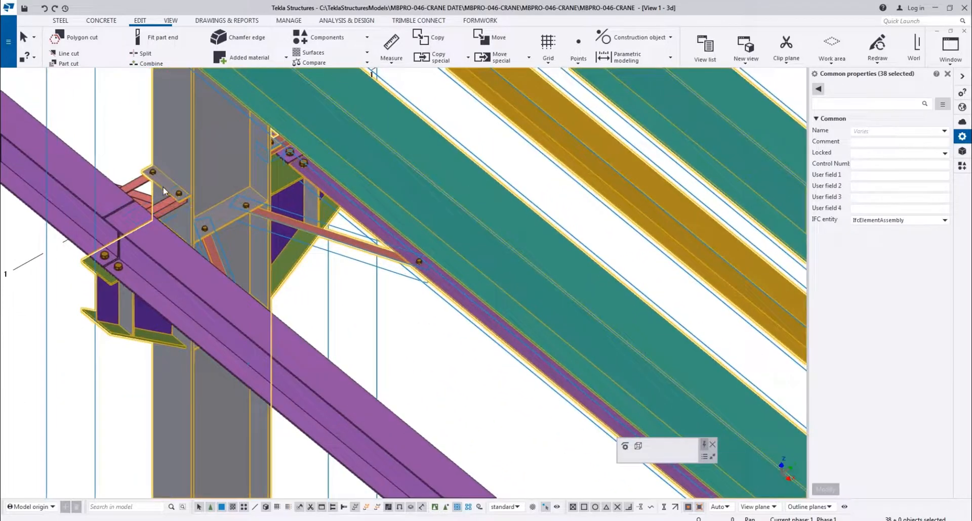
{"action": "scroll", "coordinate": [222, 270], "scroll_direction": "down", "scroll_amount": 3}
{"action": "middle_click_drag", "start_coordinate": [241, 290], "coordinate": [187, 277], "text": "ctrl"}
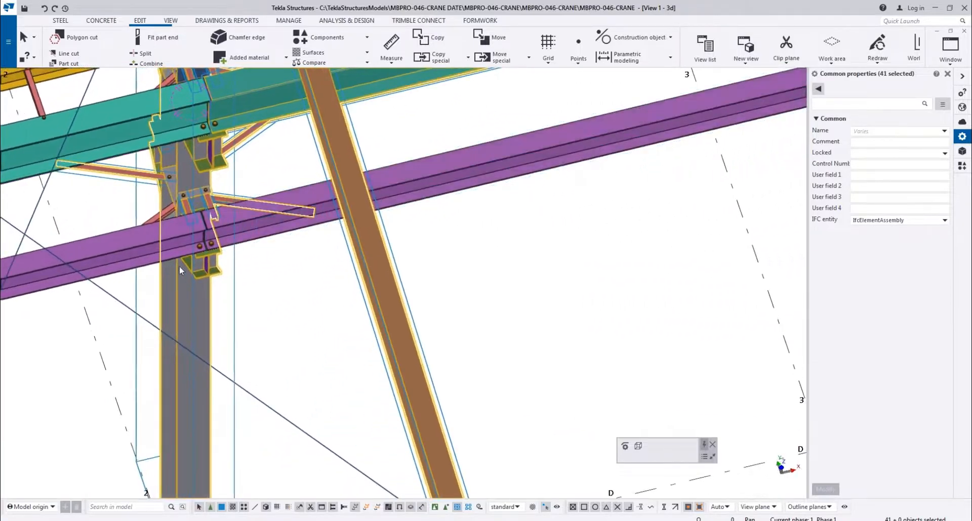
{"action": "middle_click_drag", "start_coordinate": [159, 211], "coordinate": [200, 243], "text": "ctrl"}
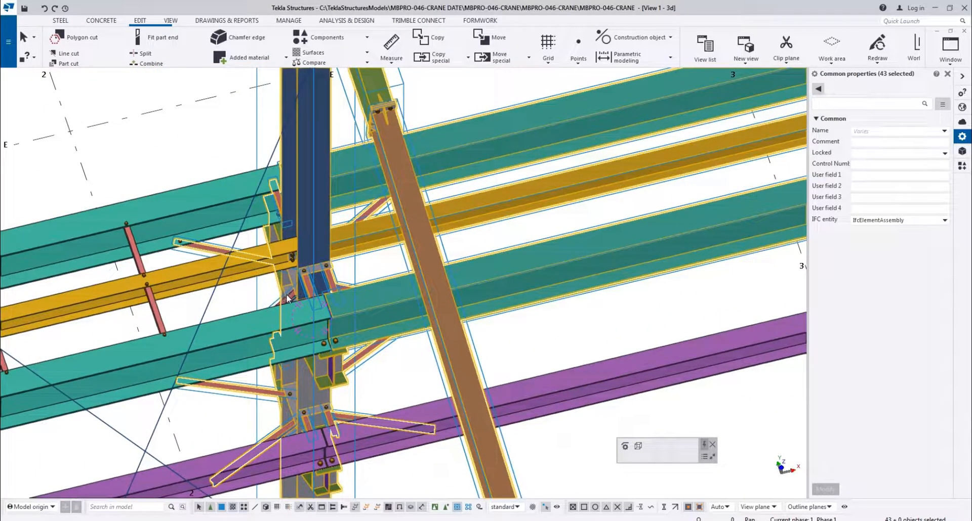
{"action": "middle_click_drag", "start_coordinate": [287, 298], "coordinate": [158, 284], "text": "ctrl"}
{"action": "scroll", "coordinate": [258, 312], "scroll_direction": "up", "scroll_amount": 5}
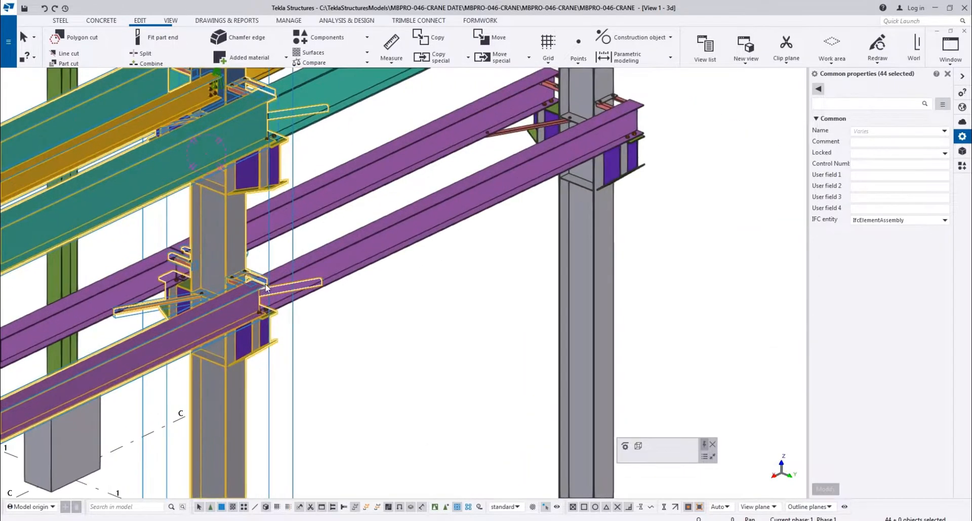
Add the lower purple beam between grid lines 2 and 3 and its red ties at the A/2 column to the selection
{"action": "scroll", "coordinate": [258, 313], "scroll_direction": "down", "scroll_amount": 2}
{"action": "scroll", "coordinate": [259, 312], "scroll_direction": "down", "scroll_amount": 2}
{"action": "scroll", "coordinate": [243, 187], "scroll_direction": "up", "scroll_amount": 5}
{"action": "scroll", "coordinate": [276, 157], "scroll_direction": "down", "scroll_amount": 7}
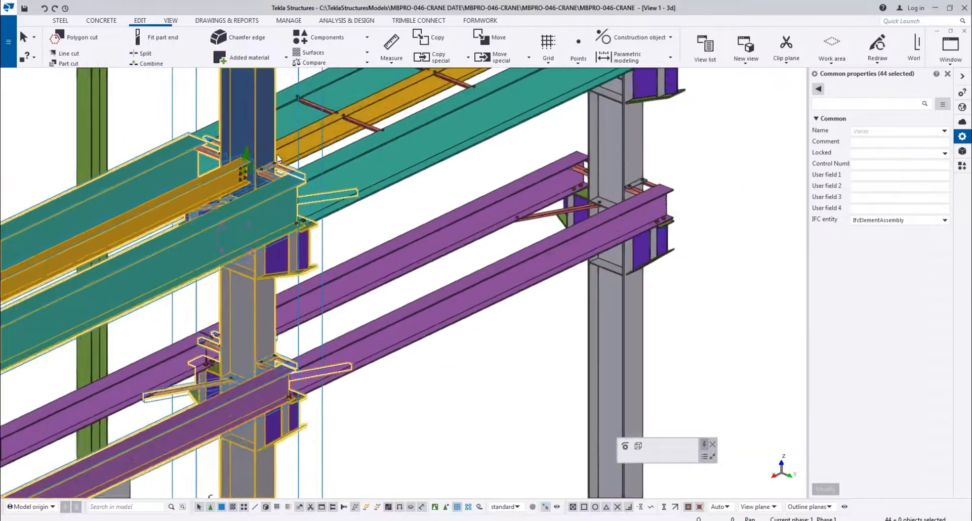
{"action": "scroll", "coordinate": [299, 206], "scroll_direction": "down", "scroll_amount": 5}
{"action": "scroll", "coordinate": [541, 346], "scroll_direction": "up", "scroll_amount": 6}
{"action": "scroll", "coordinate": [487, 379], "scroll_direction": "down", "scroll_amount": 2}
{"action": "scroll", "coordinate": [455, 377], "scroll_direction": "down", "scroll_amount": 5}
{"action": "scroll", "coordinate": [253, 283], "scroll_direction": "up", "scroll_amount": 4}
{"action": "scroll", "coordinate": [286, 280], "scroll_direction": "down", "scroll_amount": 3}
{"action": "scroll", "coordinate": [212, 288], "scroll_direction": "up", "scroll_amount": 7}
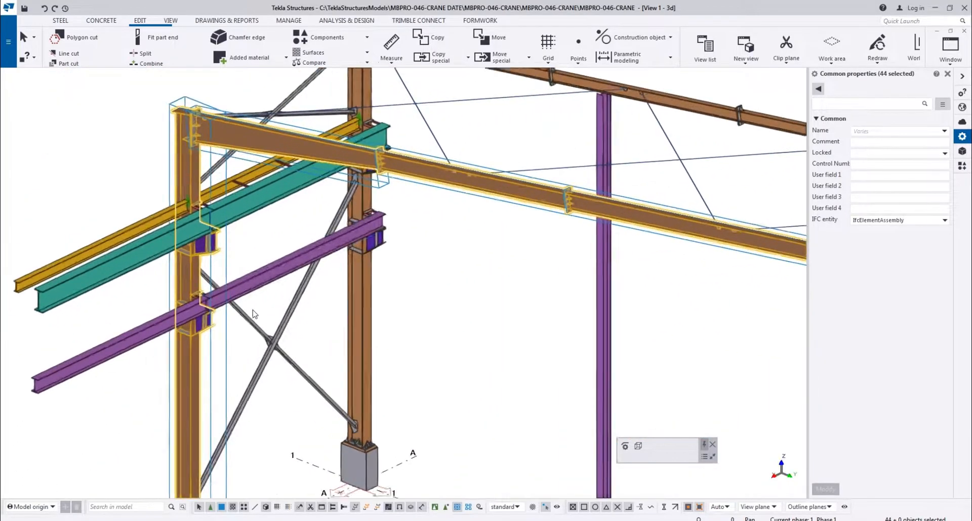
{"action": "scroll", "coordinate": [197, 299], "scroll_direction": "up", "scroll_amount": 3}
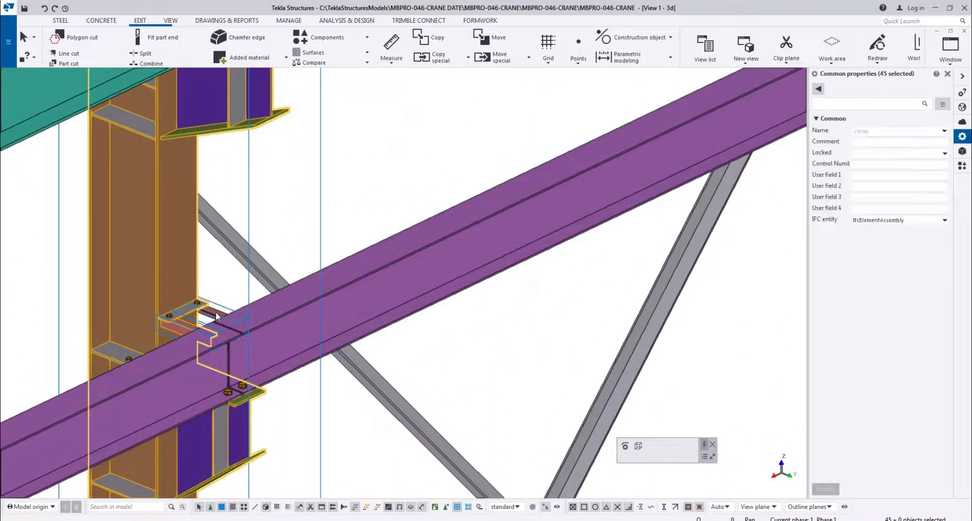
{"action": "scroll", "coordinate": [217, 314], "scroll_direction": "down", "scroll_amount": 5}
{"action": "scroll", "coordinate": [150, 352], "scroll_direction": "up", "scroll_amount": 3}
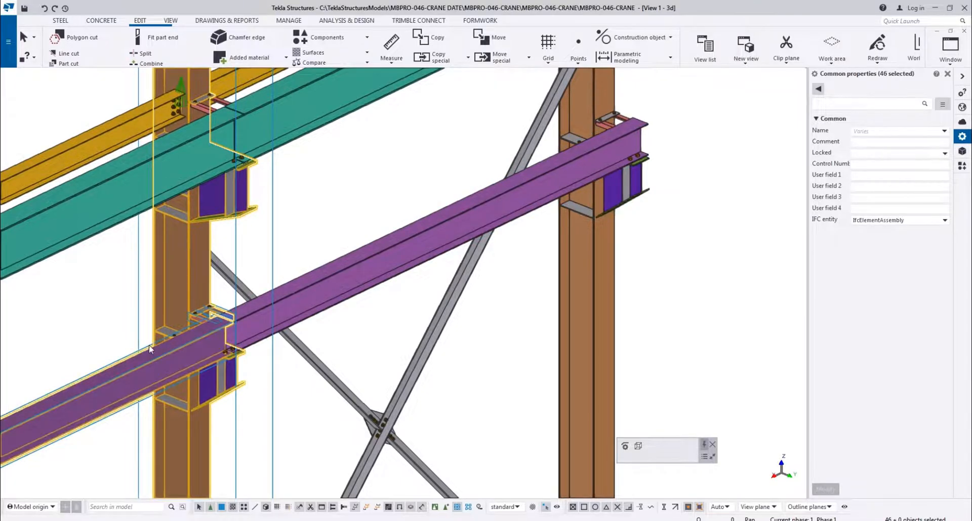
Add the teal crane girder and yellow beam between grid lines 2 and 3 and their red ties at the A/2 column to the selection
{"action": "left_click", "coordinate": [143, 166], "text": "ctrl"}
{"action": "left_click", "coordinate": [108, 148], "text": "ctrl"}
{"action": "scroll", "coordinate": [248, 96], "scroll_direction": "up", "scroll_amount": 3}
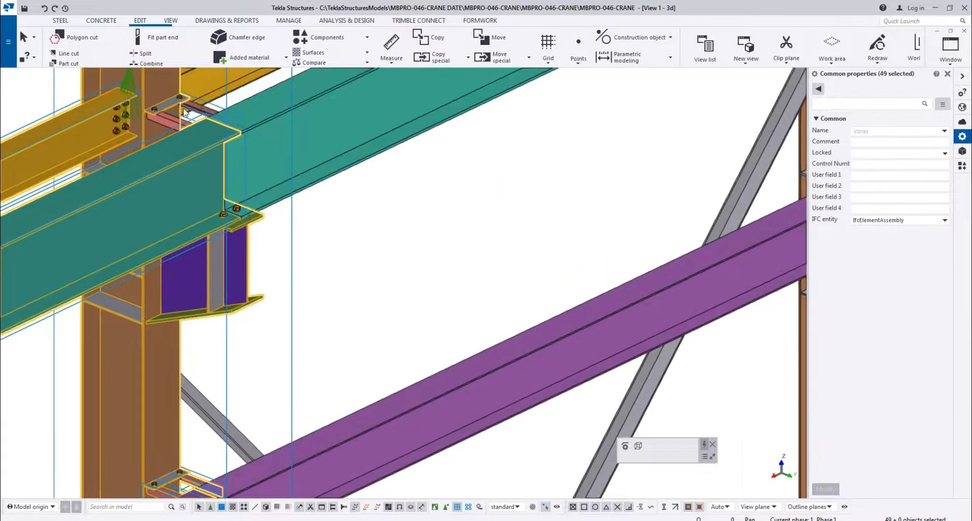
{"action": "scroll", "coordinate": [244, 254], "scroll_direction": "down", "scroll_amount": 4}
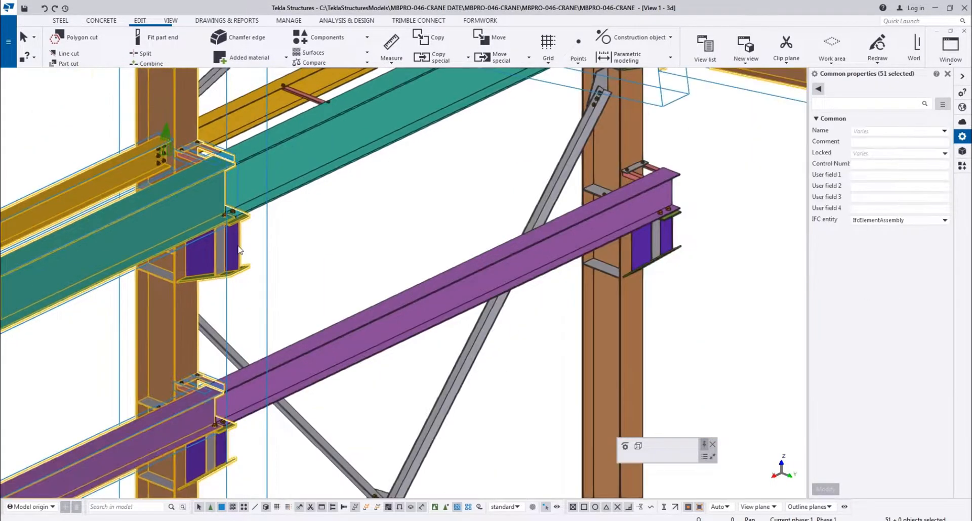
Add the red diagonal knee braces on both sides of the A/2 column to the selection
{"action": "middle_click_drag", "start_coordinate": [264, 266], "coordinate": [278, 269], "text": "ctrl"}
{"action": "middle_click_drag", "start_coordinate": [229, 231], "coordinate": [383, 291]}
{"action": "scroll", "coordinate": [389, 294], "scroll_direction": "up", "scroll_amount": 5}
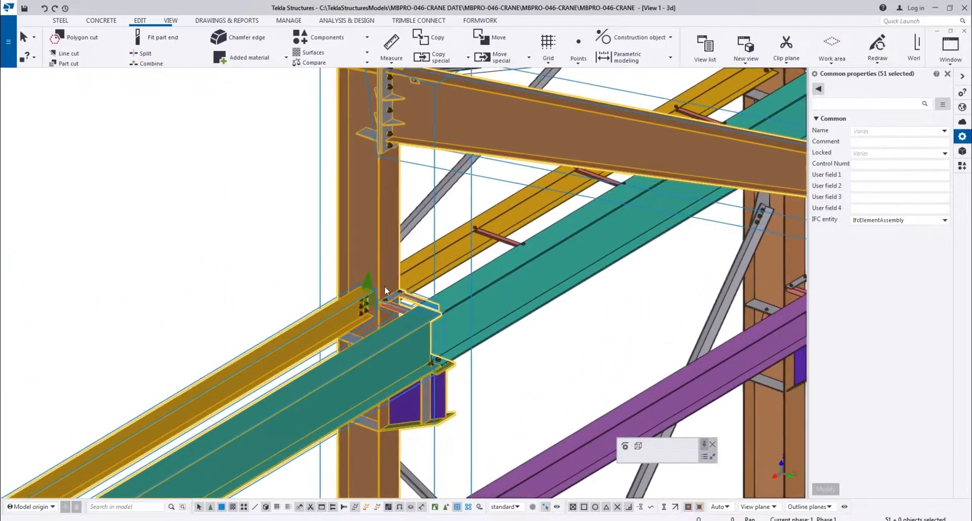
{"action": "scroll", "coordinate": [384, 317], "scroll_direction": "down", "scroll_amount": 3}
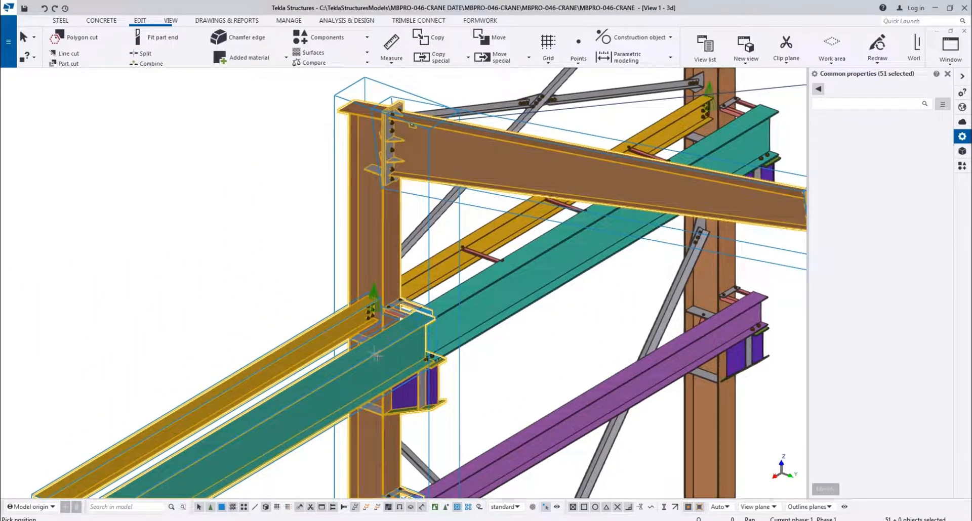
{"action": "mouse_move", "coordinate": [364, 386]}
{"action": "middle_mouse_down", "text": "ctrl"}
{"action": "mouse_move", "coordinate": [425, 406]}
{"action": "mouse_move", "coordinate": [440, 321]}
{"action": "middle_mouse_up", "text": "ctrl"}
{"action": "right_click", "coordinate": [441, 321]}
{"action": "left_click", "coordinate": [466, 324]}
{"action": "left_click", "coordinate": [339, 365], "text": "shift"}
{"action": "scroll", "coordinate": [342, 344], "scroll_direction": "up", "scroll_amount": 5}
{"action": "left_click", "coordinate": [307, 300], "text": "shift"}
{"action": "scroll", "coordinate": [349, 389], "scroll_direction": "down", "scroll_amount": 6}
{"action": "scroll", "coordinate": [350, 390], "scroll_direction": "up", "scroll_amount": 3}
{"action": "left_click", "coordinate": [322, 386], "text": "shift"}
{"action": "scroll", "coordinate": [323, 341], "scroll_direction": "up", "scroll_amount": 4}
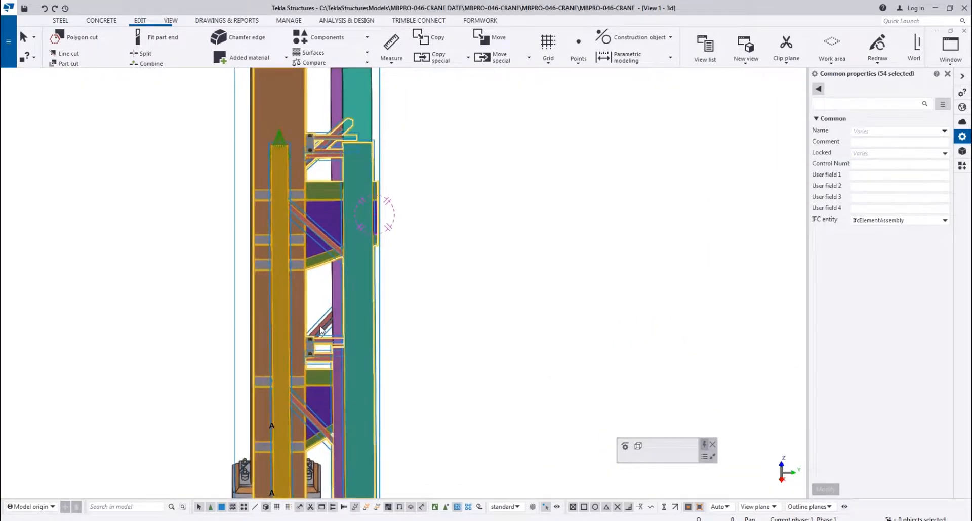
{"action": "left_click", "coordinate": [321, 330], "text": "shift"}
Copy the selected frame and crane beams 6000 mm from grid line 2 to grid line 3
{"action": "scroll", "coordinate": [316, 329], "scroll_direction": "down", "scroll_amount": 7}
{"action": "middle_click_drag", "start_coordinate": [363, 368], "coordinate": [357, 278], "text": "ctrl"}
{"action": "scroll", "coordinate": [356, 277], "scroll_direction": "down", "scroll_amount": 7}
{"action": "scroll", "coordinate": [343, 198], "scroll_direction": "up", "scroll_amount": 5}
{"action": "scroll", "coordinate": [195, 342], "scroll_direction": "up", "scroll_amount": 6}
{"action": "scroll", "coordinate": [197, 344], "scroll_direction": "down", "scroll_amount": 7}
{"action": "scroll", "coordinate": [196, 343], "scroll_direction": "down", "scroll_amount": 1}
{"action": "middle_click_drag", "start_coordinate": [341, 399], "coordinate": [326, 296]}
{"action": "key", "text": "ctrl+c"}
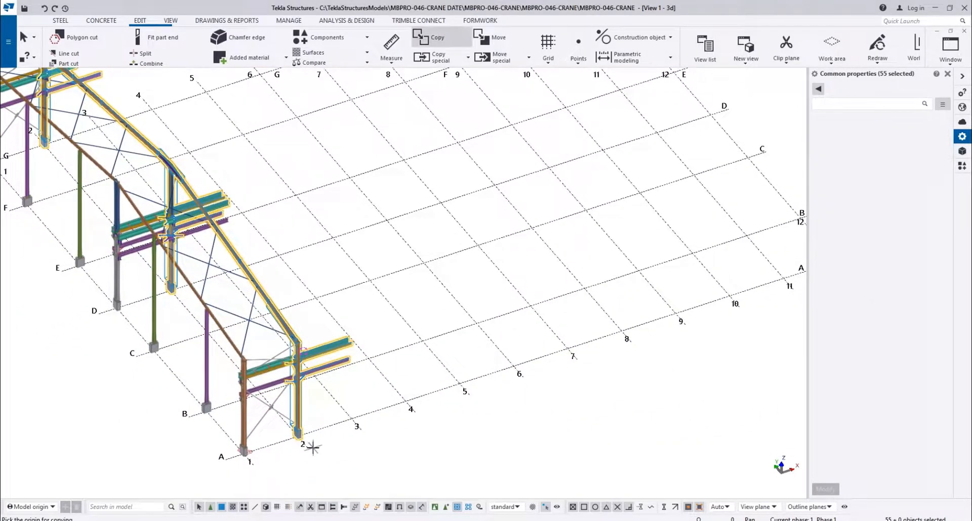
{"action": "scroll", "coordinate": [306, 446], "scroll_direction": "up", "scroll_amount": 5}
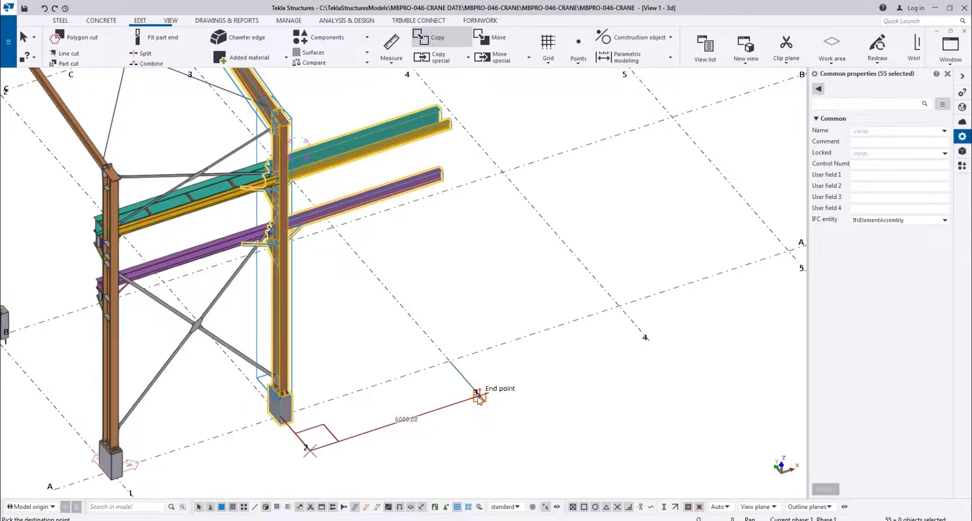
{"action": "left_click", "coordinate": [395, 391]}
{"action": "scroll", "coordinate": [359, 385], "scroll_direction": "down", "scroll_amount": 7}
{"action": "middle_click_drag", "start_coordinate": [359, 385], "coordinate": [236, 355]}
{"action": "scroll", "coordinate": [248, 339], "scroll_direction": "up", "scroll_amount": 8}
{"action": "scroll", "coordinate": [191, 348], "scroll_direction": "down", "scroll_amount": 3}
{"action": "key", "text": "Escape"}
Redraw the 3D view to clear the temporary lines around the copied frame
{"action": "middle_click_drag", "start_coordinate": [197, 328], "coordinate": [262, 271]}
{"action": "left_click", "coordinate": [205, 324]}
{"action": "right_click", "coordinate": [205, 324]}
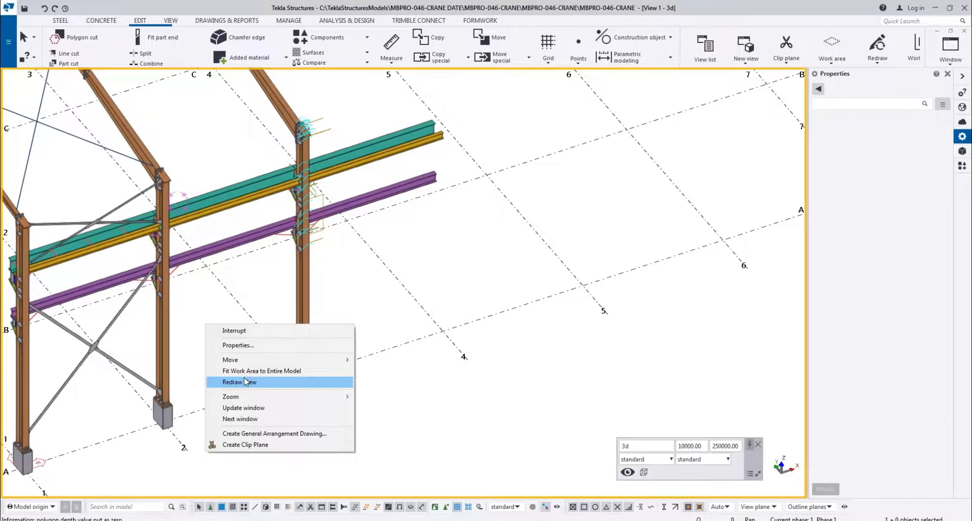
{"action": "left_click", "coordinate": [244, 381]}
Delete the unused bracing gusset connections at mid-height and at the head of the copied A/3 column
{"action": "scroll", "coordinate": [285, 211], "scroll_direction": "up", "scroll_amount": 5}
{"action": "scroll", "coordinate": [344, 255], "scroll_direction": "down", "scroll_amount": 3}
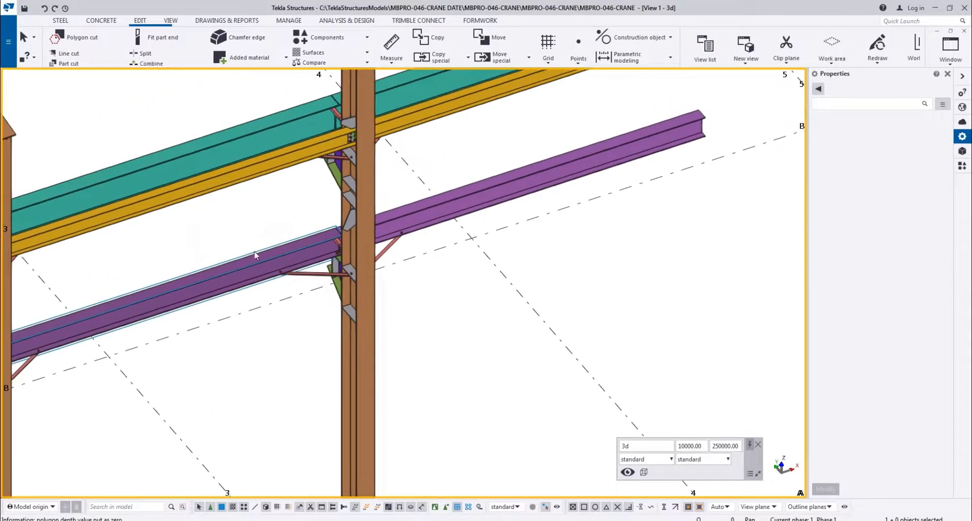
{"action": "scroll", "coordinate": [342, 238], "scroll_direction": "up", "scroll_amount": 3}
{"action": "scroll", "coordinate": [342, 229], "scroll_direction": "down", "scroll_amount": 4}
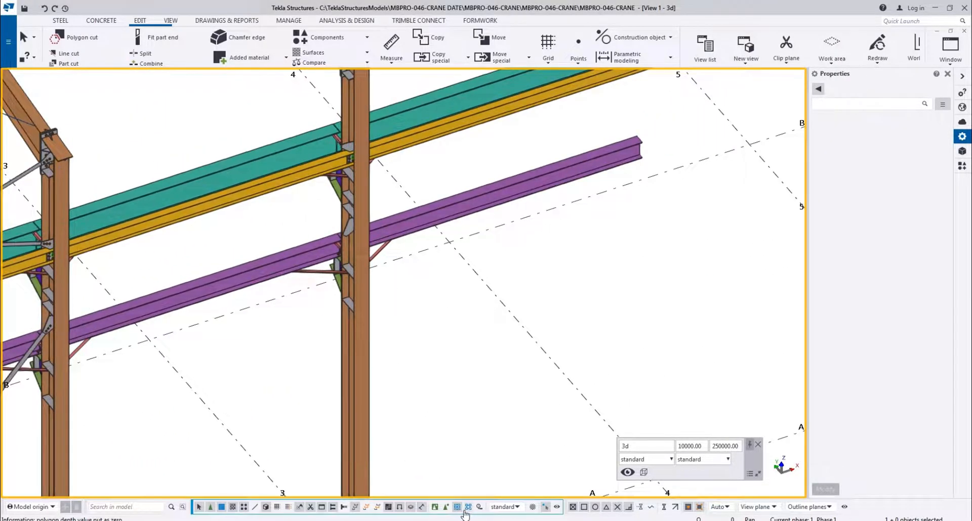
{"action": "scroll", "coordinate": [340, 223], "scroll_direction": "up", "scroll_amount": 2}
{"action": "scroll", "coordinate": [341, 223], "scroll_direction": "down", "scroll_amount": 4}
{"action": "scroll", "coordinate": [341, 405], "scroll_direction": "up", "scroll_amount": 4}
{"action": "scroll", "coordinate": [348, 335], "scroll_direction": "down", "scroll_amount": 4}
{"action": "scroll", "coordinate": [374, 283], "scroll_direction": "up", "scroll_amount": 5}
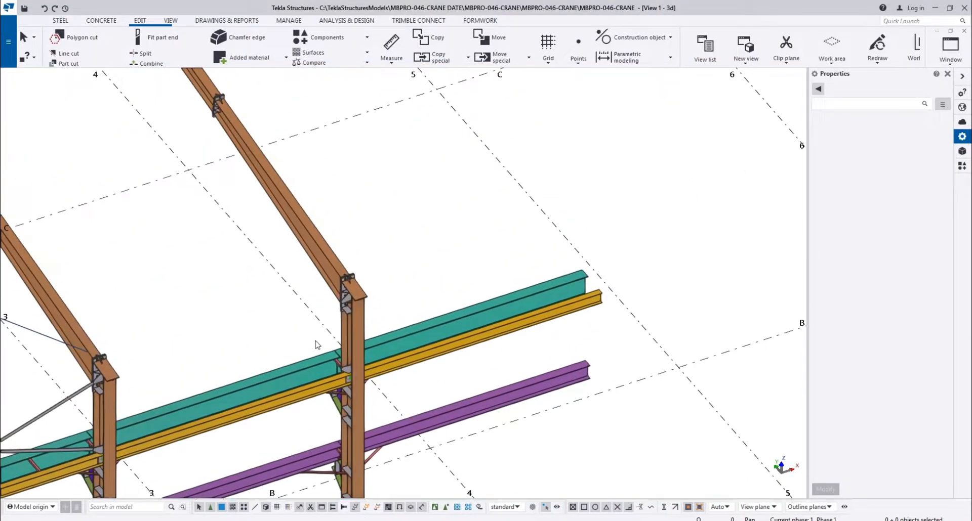
{"action": "scroll", "coordinate": [378, 257], "scroll_direction": "up", "scroll_amount": 3}
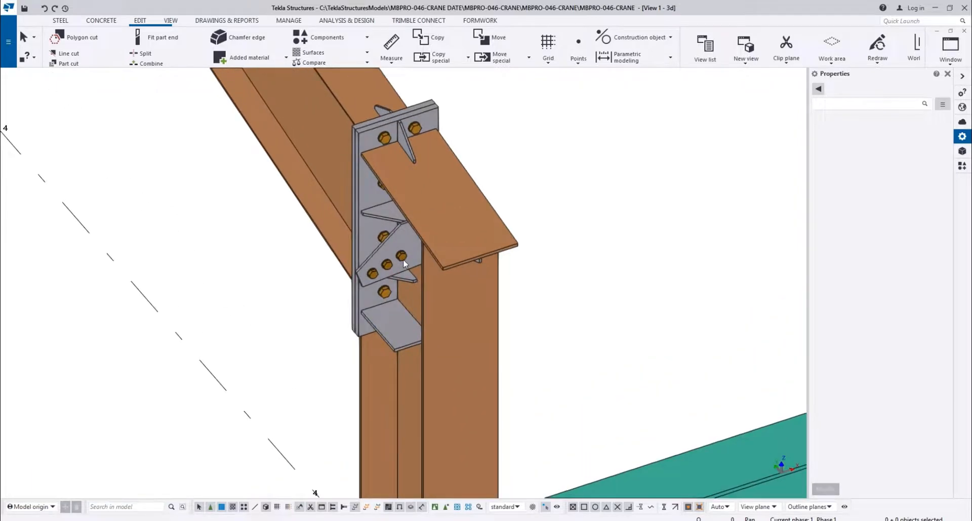
{"action": "key", "text": "Escape"}
{"action": "scroll", "coordinate": [395, 253], "scroll_direction": "down", "scroll_amount": 6}
{"action": "middle_click_drag", "start_coordinate": [304, 309], "coordinate": [499, 239]}
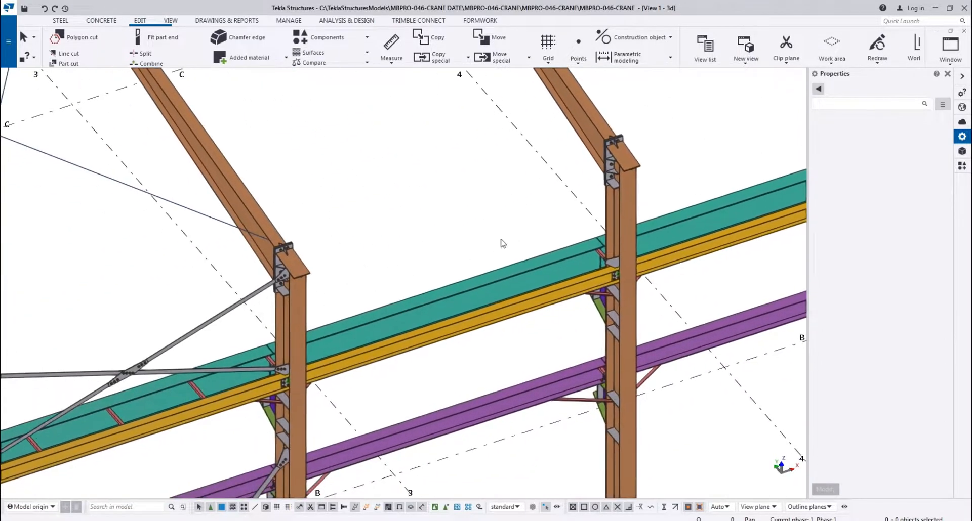
Examine the beam, tie and brace connections on the copied A/3 column against those on the A/2 column
{"action": "scroll", "coordinate": [380, 319], "scroll_direction": "down", "scroll_amount": 3}
{"action": "middle_click_drag", "start_coordinate": [352, 327], "coordinate": [228, 311], "text": "ctrl"}
{"action": "scroll", "coordinate": [318, 281], "scroll_direction": "up", "scroll_amount": 2}
{"action": "scroll", "coordinate": [290, 241], "scroll_direction": "up", "scroll_amount": 3}
{"action": "scroll", "coordinate": [292, 242], "scroll_direction": "down", "scroll_amount": 3}
{"action": "middle_click_drag", "start_coordinate": [373, 367], "coordinate": [286, 150]}
{"action": "middle_click_drag", "start_coordinate": [260, 408], "coordinate": [258, 237]}
{"action": "scroll", "coordinate": [258, 238], "scroll_direction": "down", "scroll_amount": 3}
{"action": "middle_click_drag", "start_coordinate": [345, 284], "coordinate": [487, 492], "text": "ctrl"}
{"action": "scroll", "coordinate": [365, 253], "scroll_direction": "up", "scroll_amount": 5}
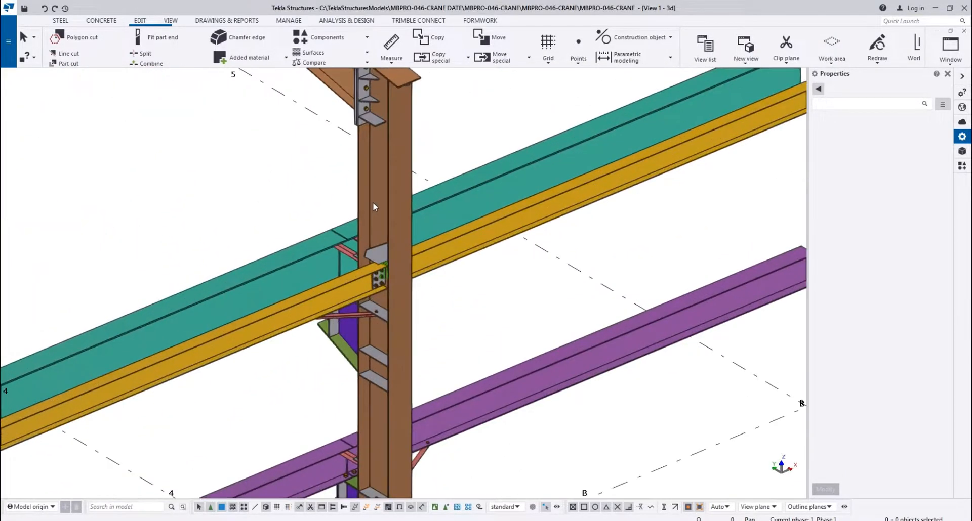
{"action": "scroll", "coordinate": [336, 248], "scroll_direction": "up", "scroll_amount": 3}
{"action": "middle_click_drag", "start_coordinate": [386, 305], "coordinate": [260, 301], "text": "ctrl"}
{"action": "scroll", "coordinate": [260, 301], "scroll_direction": "down", "scroll_amount": 3}
{"action": "middle_click_drag", "start_coordinate": [397, 411], "coordinate": [442, 362]}
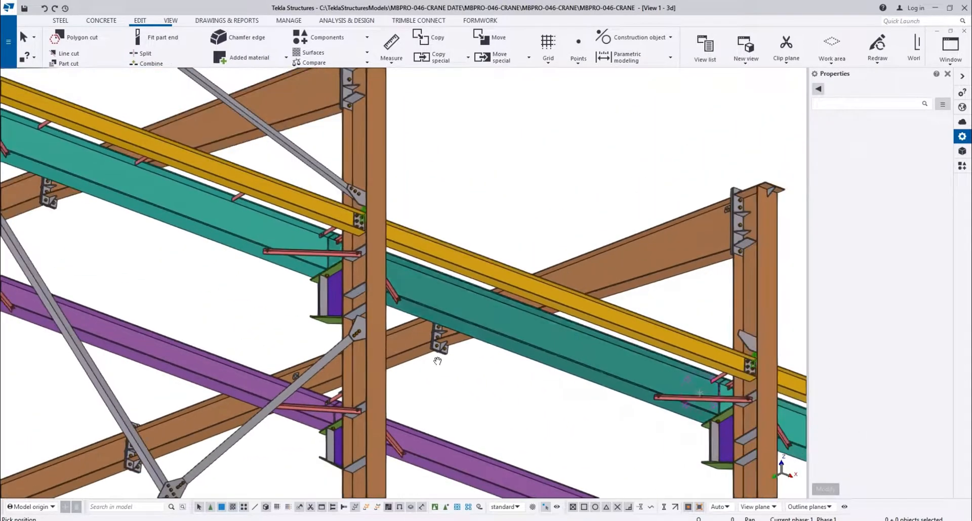
Check which crane girder assembly the small tie plate at the A/2 column belongs to
{"action": "scroll", "coordinate": [350, 280], "scroll_direction": "up", "scroll_amount": 3}
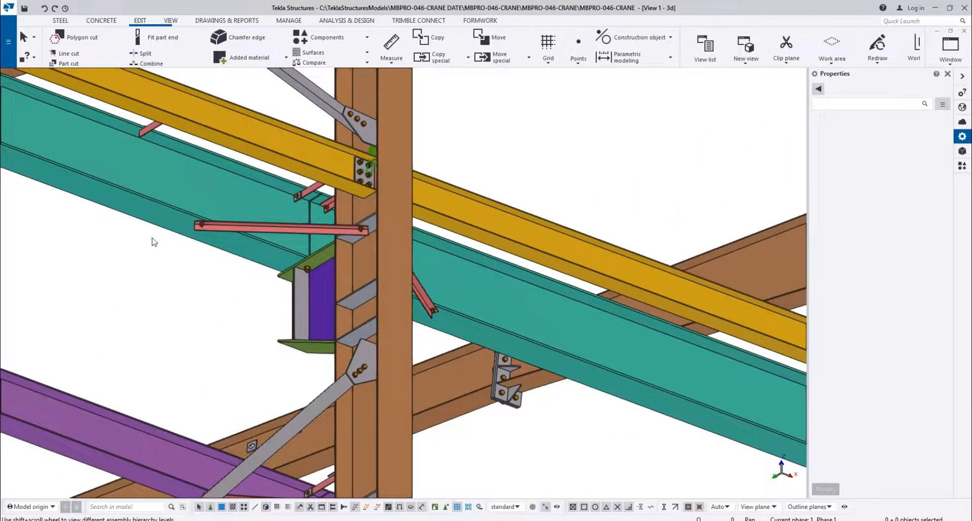
{"action": "scroll", "coordinate": [298, 210], "scroll_direction": "up", "scroll_amount": 5}
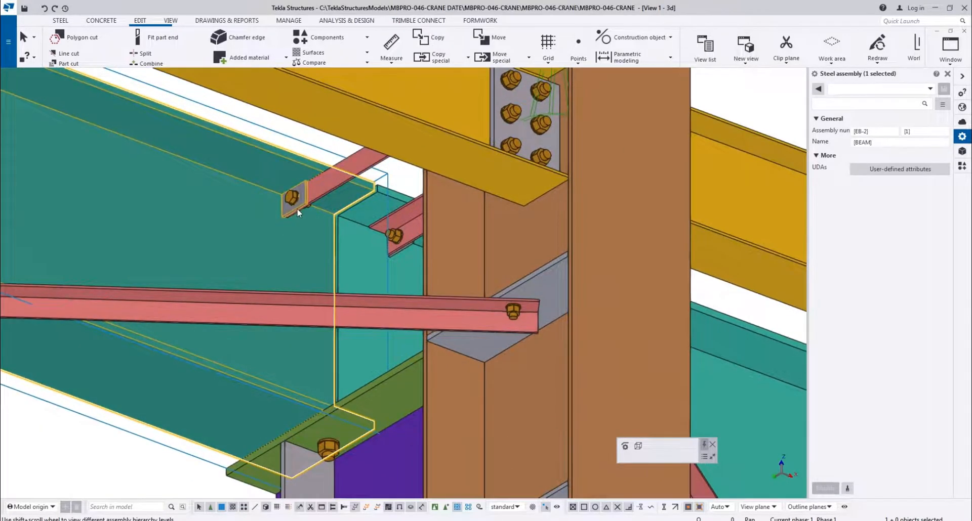
{"action": "scroll", "coordinate": [364, 263], "scroll_direction": "down", "scroll_amount": 5}
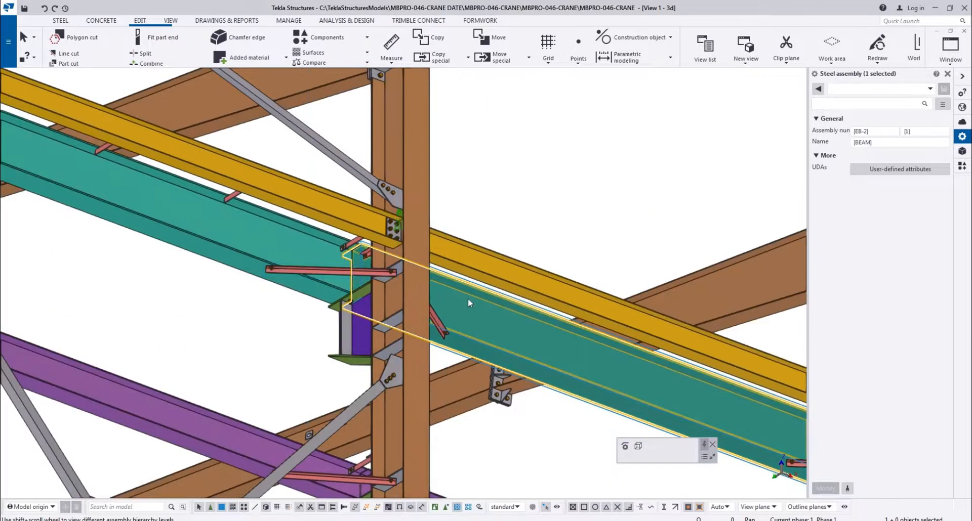
{"action": "scroll", "coordinate": [315, 259], "scroll_direction": "down", "scroll_amount": 2}
{"action": "scroll", "coordinate": [505, 339], "scroll_direction": "up", "scroll_amount": 6}
{"action": "scroll", "coordinate": [399, 349], "scroll_direction": "down", "scroll_amount": 4}
{"action": "left_click", "coordinate": [261, 323]}
{"action": "scroll", "coordinate": [261, 323], "scroll_direction": "down", "scroll_amount": 3}
{"action": "scroll", "coordinate": [179, 226], "scroll_direction": "up", "scroll_amount": 7}
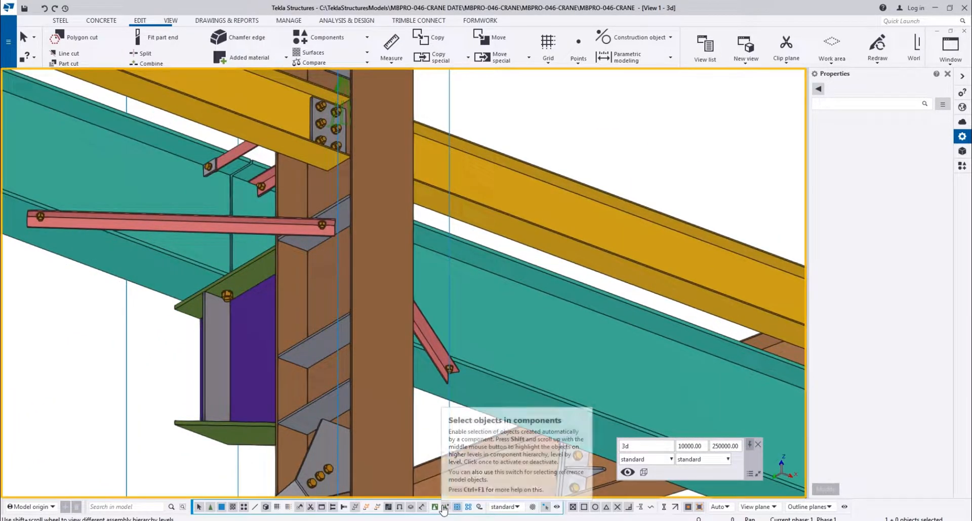
Switch selection from assemblies to objects in components and select the PL6*50 tie plate on the teal girder at A/2
{"action": "left_click", "coordinate": [443, 507]}
{"action": "scroll", "coordinate": [178, 148], "scroll_direction": "up", "scroll_amount": 3}
{"action": "left_click", "coordinate": [159, 174]}
{"action": "scroll", "coordinate": [281, 333], "scroll_direction": "up", "scroll_amount": 3}
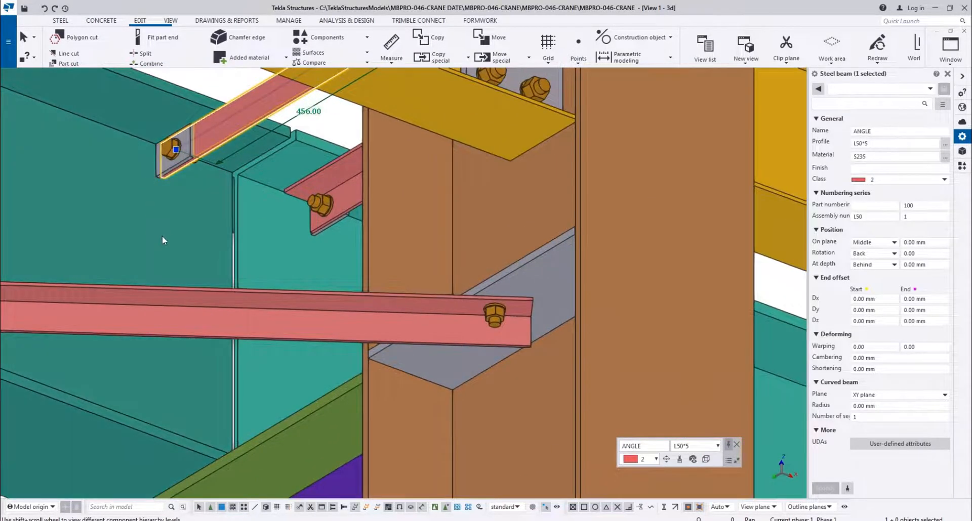
{"action": "left_click", "coordinate": [271, 318]}
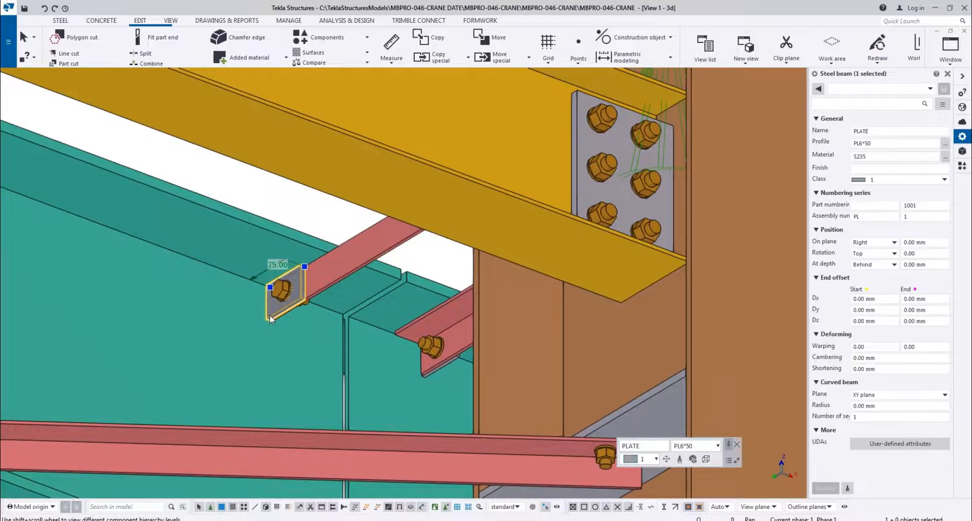
Copy the selected PL6*50 tie plate 6000 mm from the teal girder joint at A/2 to the matching joint at A/3
{"action": "key", "text": "ctrl+c"}
{"action": "scroll", "coordinate": [408, 281], "scroll_direction": "up", "scroll_amount": 2}
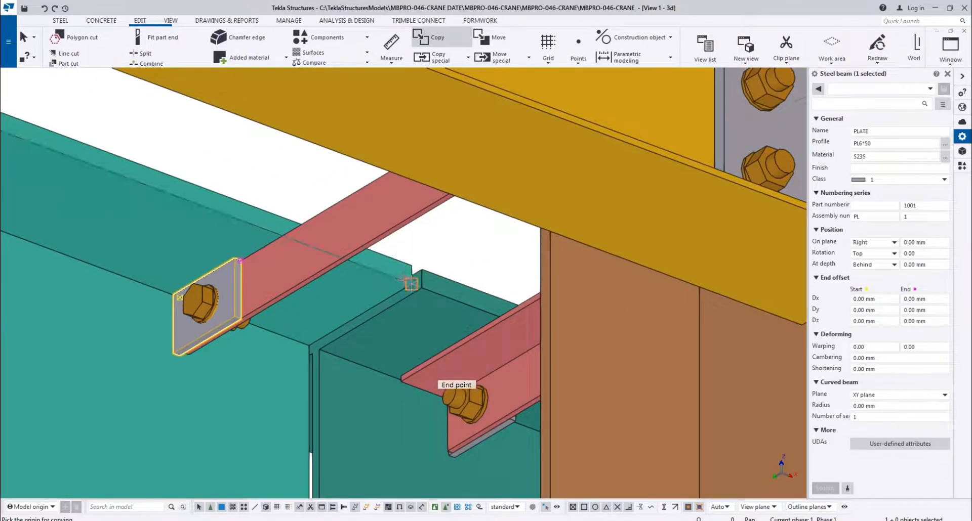
{"action": "left_click", "coordinate": [406, 285]}
{"action": "scroll", "coordinate": [238, 314], "scroll_direction": "down", "scroll_amount": 7}
{"action": "middle_click_drag", "start_coordinate": [759, 405], "coordinate": [283, 151]}
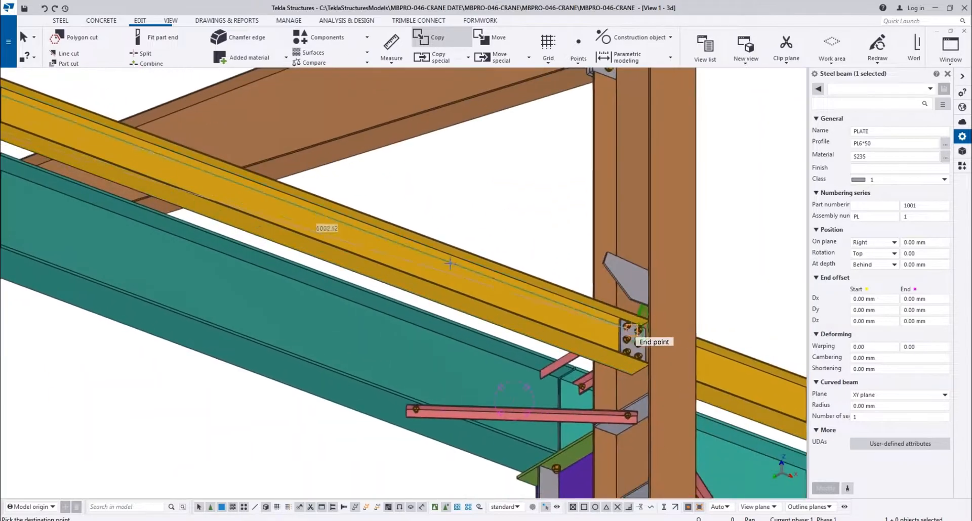
{"action": "scroll", "coordinate": [633, 324], "scroll_direction": "up", "scroll_amount": 2}
{"action": "scroll", "coordinate": [384, 324], "scroll_direction": "up", "scroll_amount": 4}
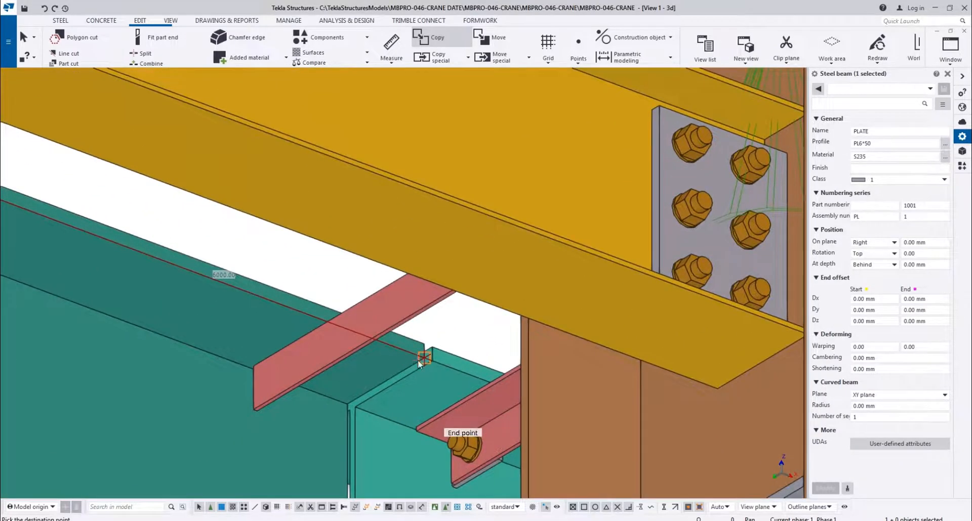
{"action": "left_click", "coordinate": [418, 360]}
{"action": "scroll", "coordinate": [334, 283], "scroll_direction": "down", "scroll_amount": 6}
{"action": "left_click", "coordinate": [382, 241]}
Examine the crane beams, brackets and braces on the opposite side of the building at the copied G/3 column
{"action": "scroll", "coordinate": [383, 242], "scroll_direction": "down", "scroll_amount": 3}
{"action": "middle_click_drag", "start_coordinate": [188, 269], "coordinate": [698, 343]}
{"action": "scroll", "coordinate": [390, 355], "scroll_direction": "down", "scroll_amount": 3}
{"action": "middle_click_drag", "start_coordinate": [351, 369], "coordinate": [566, 228]}
{"action": "middle_click_drag", "start_coordinate": [218, 455], "coordinate": [335, 284]}
{"action": "scroll", "coordinate": [310, 352], "scroll_direction": "up", "scroll_amount": 2}
{"action": "middle_click_drag", "start_coordinate": [310, 353], "coordinate": [522, 142]}
{"action": "scroll", "coordinate": [282, 409], "scroll_direction": "up", "scroll_amount": 5}
{"action": "middle_click_drag", "start_coordinate": [284, 411], "coordinate": [299, 268]}
{"action": "scroll", "coordinate": [339, 360], "scroll_direction": "up", "scroll_amount": 5}
{"action": "scroll", "coordinate": [364, 214], "scroll_direction": "up", "scroll_amount": 2}
{"action": "scroll", "coordinate": [363, 214], "scroll_direction": "down", "scroll_amount": 2}
{"action": "scroll", "coordinate": [373, 254], "scroll_direction": "down", "scroll_amount": 3}
{"action": "scroll", "coordinate": [357, 411], "scroll_direction": "up", "scroll_amount": 2}
{"action": "scroll", "coordinate": [357, 389], "scroll_direction": "down", "scroll_amount": 2}
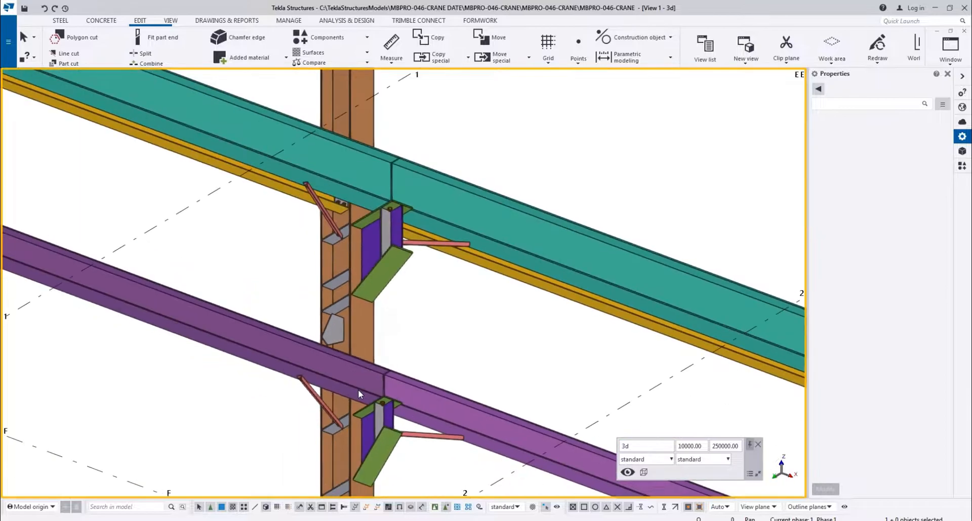
{"action": "scroll", "coordinate": [357, 390], "scroll_direction": "down", "scroll_amount": 3}
Compare the tie connections on the teal girder at G/3 with those at G/2 for a missing plate
{"action": "key", "text": "v"}
{"action": "left_click", "coordinate": [353, 425]}
{"action": "middle_click_drag", "start_coordinate": [353, 425], "coordinate": [527, 327], "text": "ctrl"}
{"action": "scroll", "coordinate": [379, 273], "scroll_direction": "up", "scroll_amount": 5}
{"action": "scroll", "coordinate": [349, 252], "scroll_direction": "up", "scroll_amount": 3}
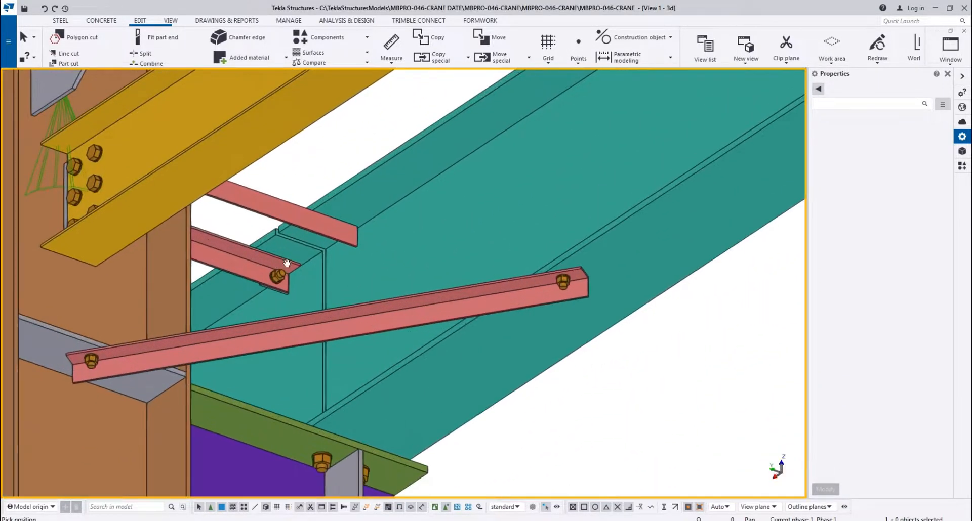
{"action": "middle_click_drag", "start_coordinate": [301, 260], "coordinate": [252, 278]}
{"action": "scroll", "coordinate": [253, 278], "scroll_direction": "down", "scroll_amount": 4}
{"action": "scroll", "coordinate": [405, 283], "scroll_direction": "down", "scroll_amount": 3}
{"action": "scroll", "coordinate": [451, 233], "scroll_direction": "up", "scroll_amount": 3}
{"action": "middle_click_drag", "start_coordinate": [451, 232], "coordinate": [229, 475]}
{"action": "scroll", "coordinate": [349, 435], "scroll_direction": "down", "scroll_amount": 1}
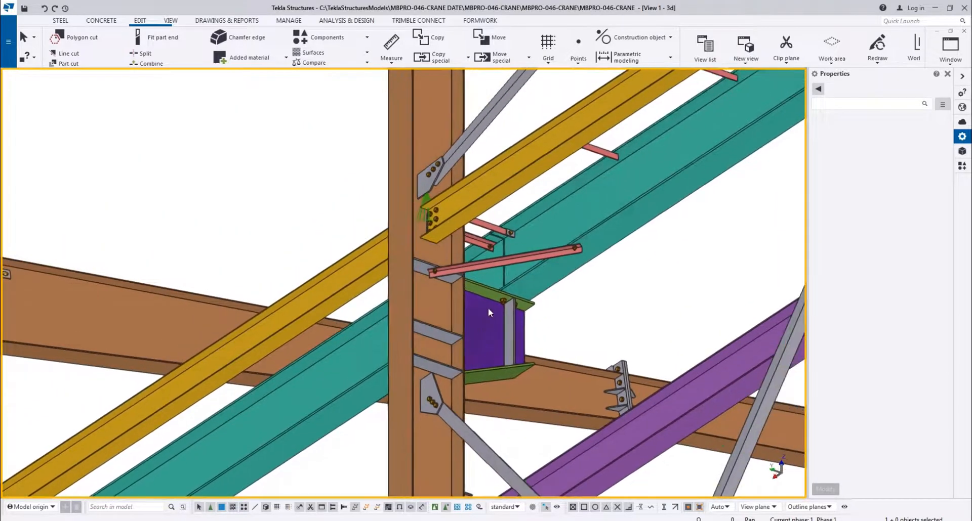
Copy the PL6*50 tie plate on the teal girder at G/2 to the matching tie end corner at G/3
{"action": "scroll", "coordinate": [506, 240], "scroll_direction": "up", "scroll_amount": 4}
{"action": "left_click", "coordinate": [506, 240]}
{"action": "scroll", "coordinate": [506, 243], "scroll_direction": "up", "scroll_amount": 3}
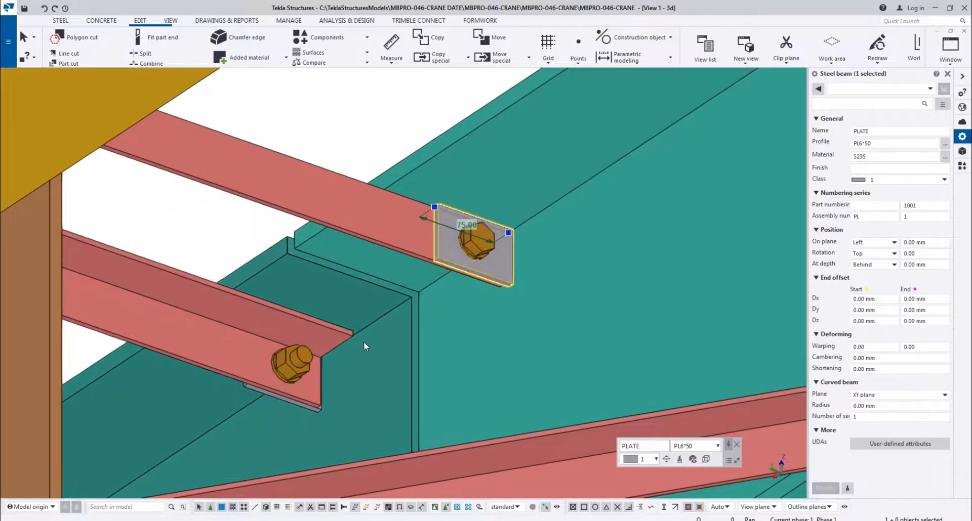
{"action": "key", "text": "ctrl+c"}
{"action": "scroll", "coordinate": [454, 296], "scroll_direction": "up", "scroll_amount": 3}
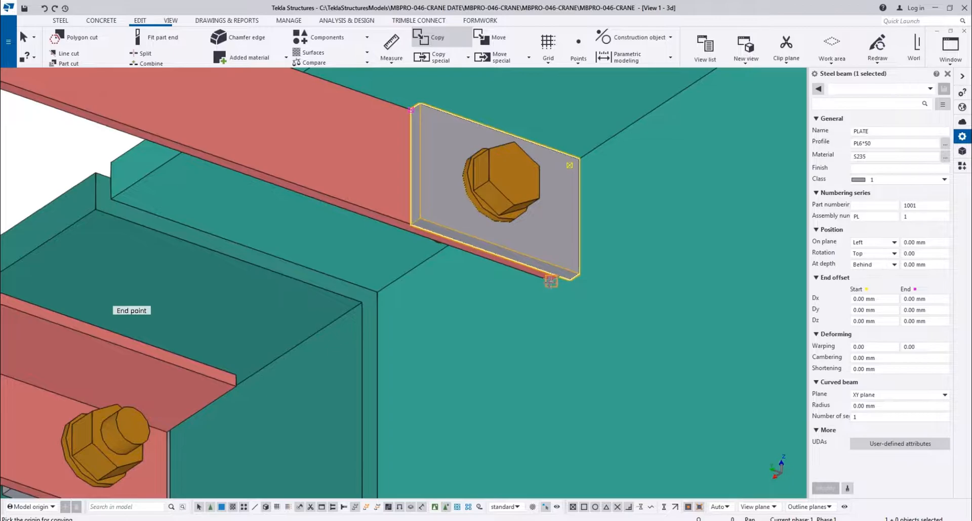
{"action": "left_click", "coordinate": [550, 282]}
{"action": "scroll", "coordinate": [789, 285], "scroll_direction": "down", "scroll_amount": 3}
{"action": "scroll", "coordinate": [359, 317], "scroll_direction": "down", "scroll_amount": 3}
{"action": "middle_click_drag", "start_coordinate": [104, 282], "coordinate": [547, 142]}
{"action": "scroll", "coordinate": [546, 141], "scroll_direction": "down", "scroll_amount": 3}
{"action": "scroll", "coordinate": [492, 230], "scroll_direction": "down", "scroll_amount": 3}
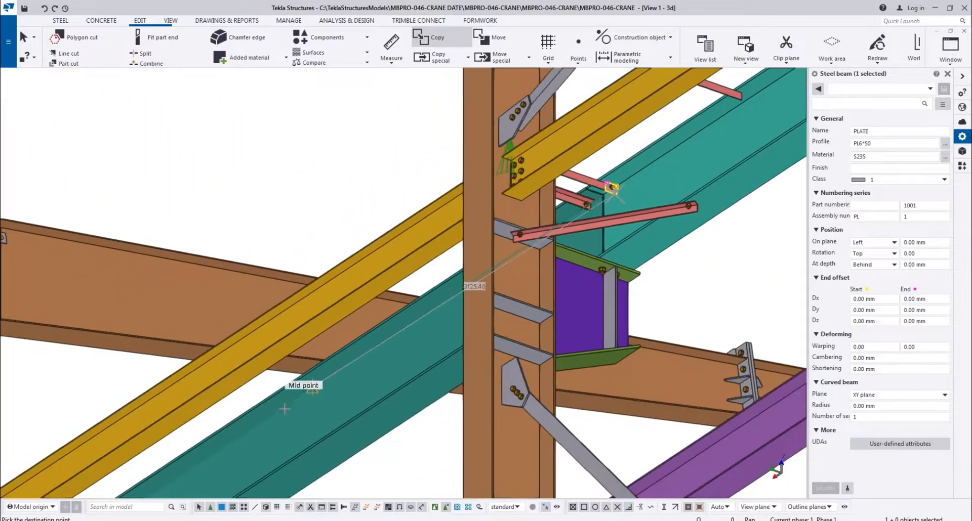
{"action": "middle_click_drag", "start_coordinate": [284, 411], "coordinate": [623, 188]}
{"action": "scroll", "coordinate": [359, 387], "scroll_direction": "up", "scroll_amount": 4}
{"action": "scroll", "coordinate": [415, 238], "scroll_direction": "up", "scroll_amount": 5}
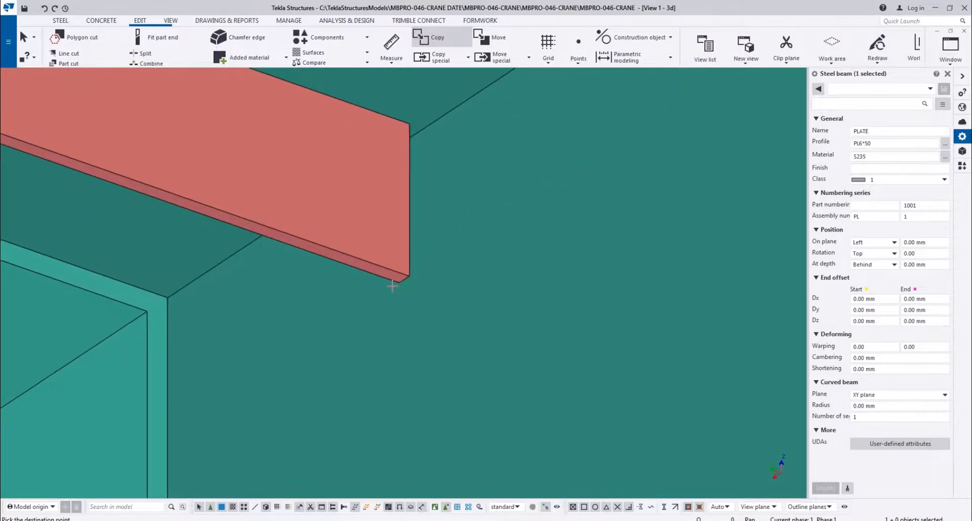
{"action": "left_click", "coordinate": [399, 284]}
{"action": "scroll", "coordinate": [314, 282], "scroll_direction": "down", "scroll_amount": 8}
{"action": "key", "text": "Escape"}
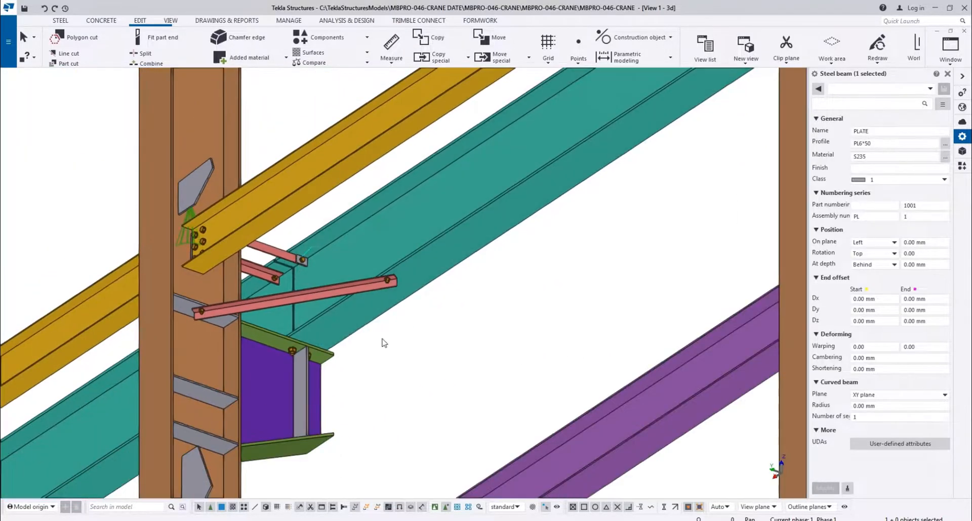
{"action": "left_click", "coordinate": [424, 420]}
Examine the crane girder ties and bracket at the G/1 column and the horizontal angles along the first bay
{"action": "scroll", "coordinate": [217, 347], "scroll_direction": "down", "scroll_amount": 8}
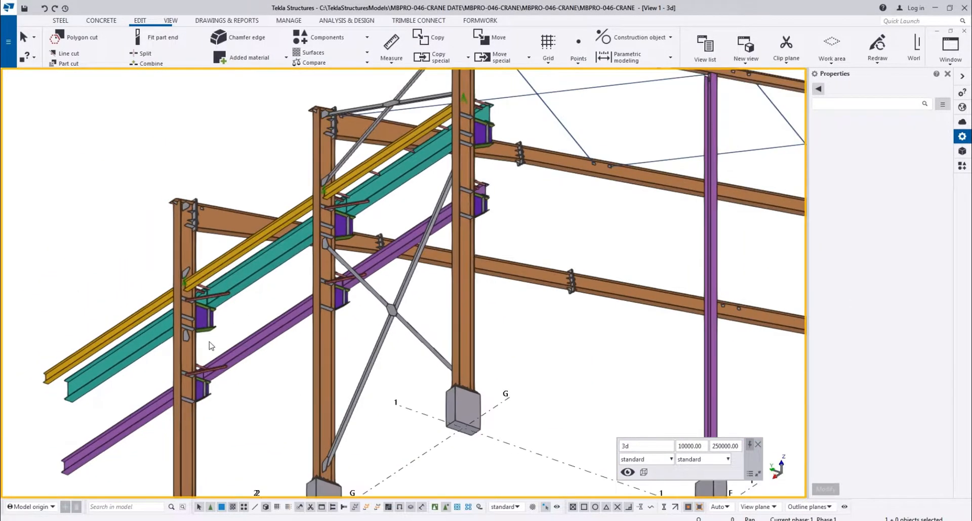
{"action": "middle_click_drag", "start_coordinate": [383, 253], "coordinate": [310, 312]}
{"action": "scroll", "coordinate": [265, 274], "scroll_direction": "up", "scroll_amount": 6}
{"action": "middle_click_drag", "start_coordinate": [266, 273], "coordinate": [371, 324]}
{"action": "scroll", "coordinate": [379, 294], "scroll_direction": "up", "scroll_amount": 7}
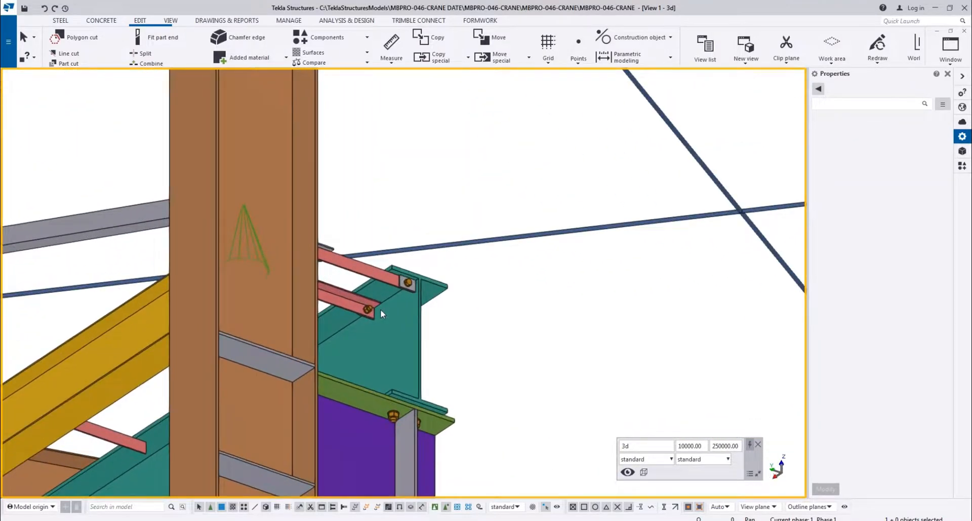
{"action": "scroll", "coordinate": [378, 307], "scroll_direction": "down", "scroll_amount": 9}
{"action": "middle_click_drag", "start_coordinate": [263, 385], "coordinate": [321, 171]}
{"action": "scroll", "coordinate": [361, 304], "scroll_direction": "down", "scroll_amount": 4}
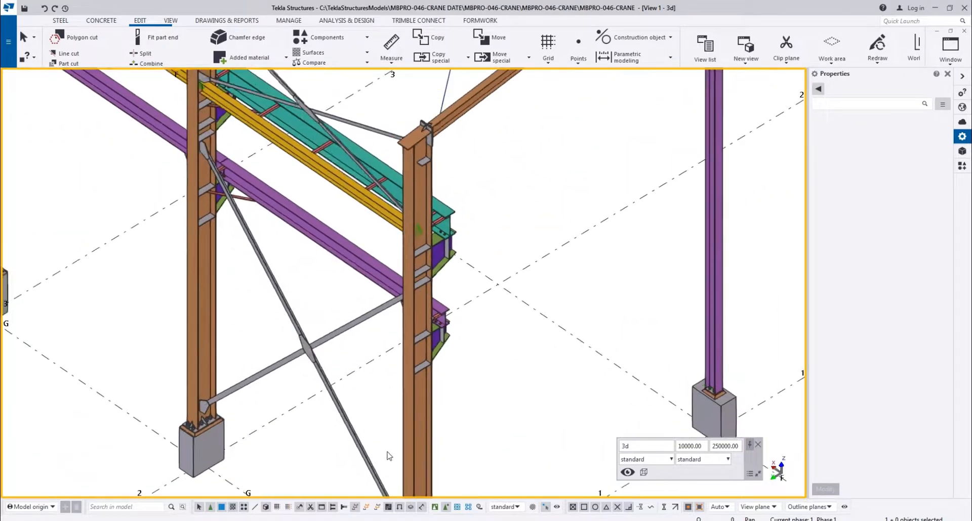
{"action": "scroll", "coordinate": [388, 452], "scroll_direction": "down", "scroll_amount": 4}
Copy the twelve L50 angle ties along the crane girders on grids A, D and G by 6000 mm from bay 1–2 into bay 2–3
{"action": "scroll", "coordinate": [316, 233], "scroll_direction": "up", "scroll_amount": 3}
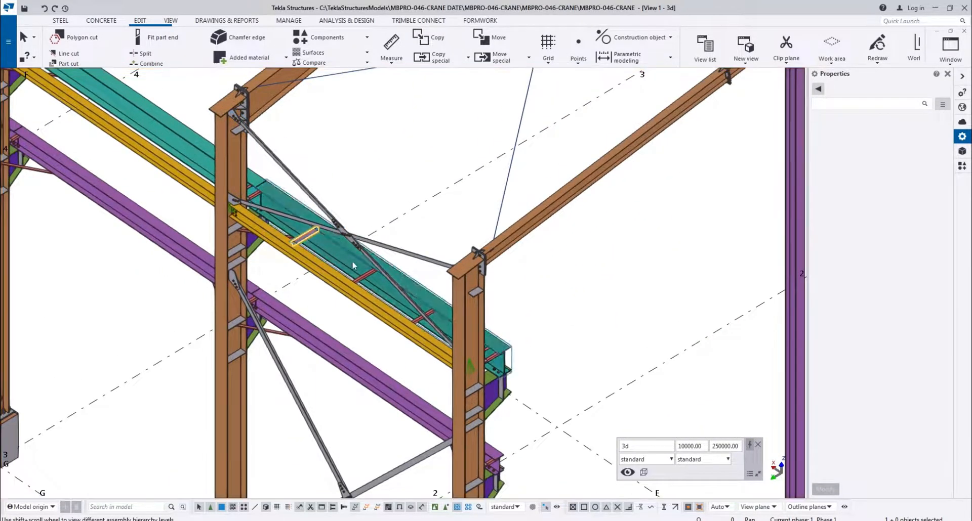
{"action": "scroll", "coordinate": [413, 323], "scroll_direction": "up", "scroll_amount": 2}
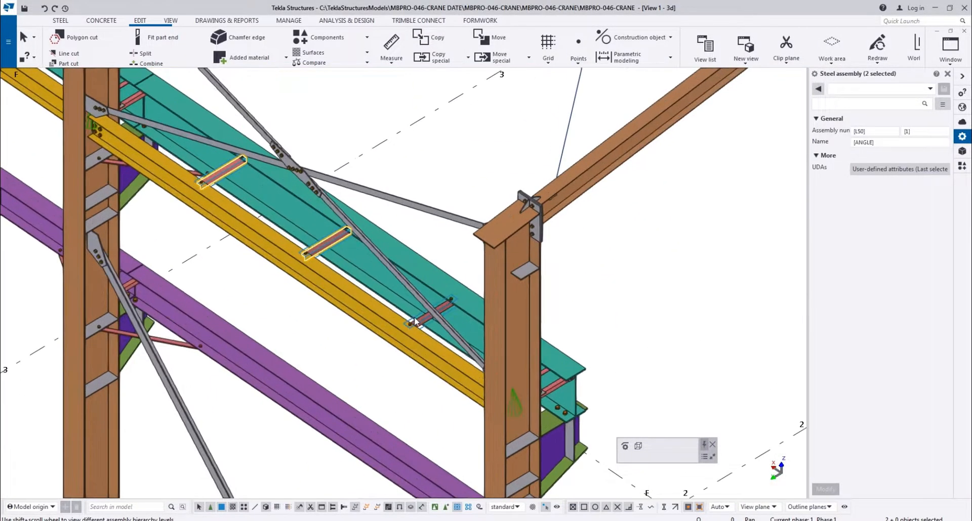
{"action": "scroll", "coordinate": [418, 321], "scroll_direction": "down", "scroll_amount": 6}
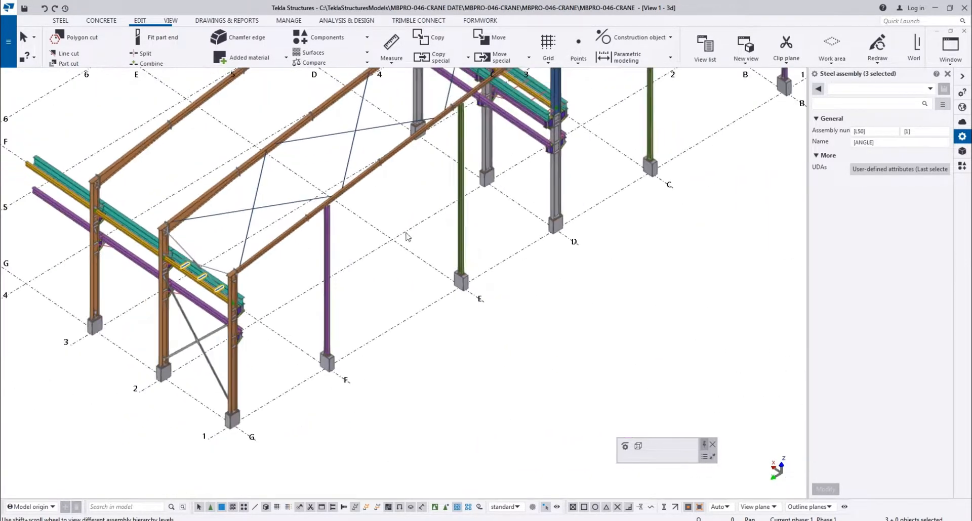
{"action": "scroll", "coordinate": [411, 170], "scroll_direction": "up", "scroll_amount": 4}
{"action": "scroll", "coordinate": [347, 329], "scroll_direction": "up", "scroll_amount": 4}
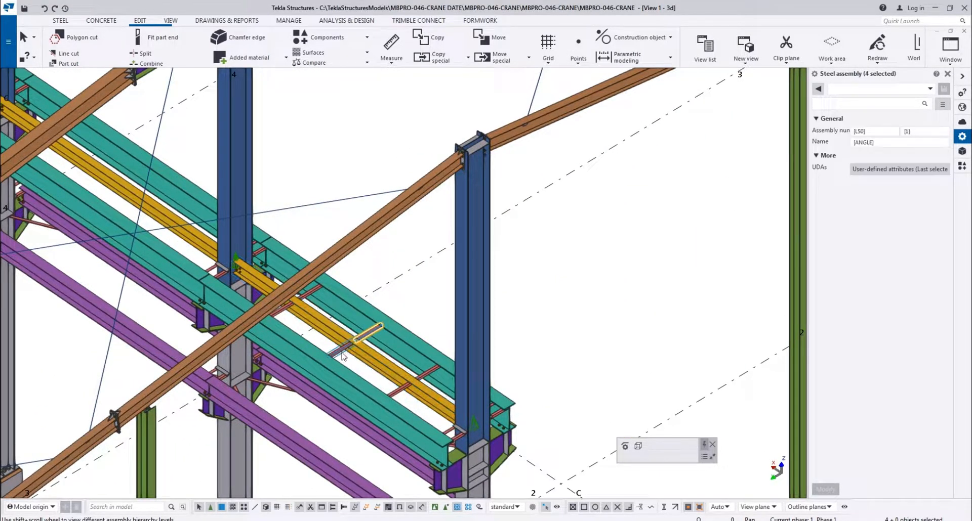
{"action": "scroll", "coordinate": [427, 378], "scroll_direction": "up", "scroll_amount": 2}
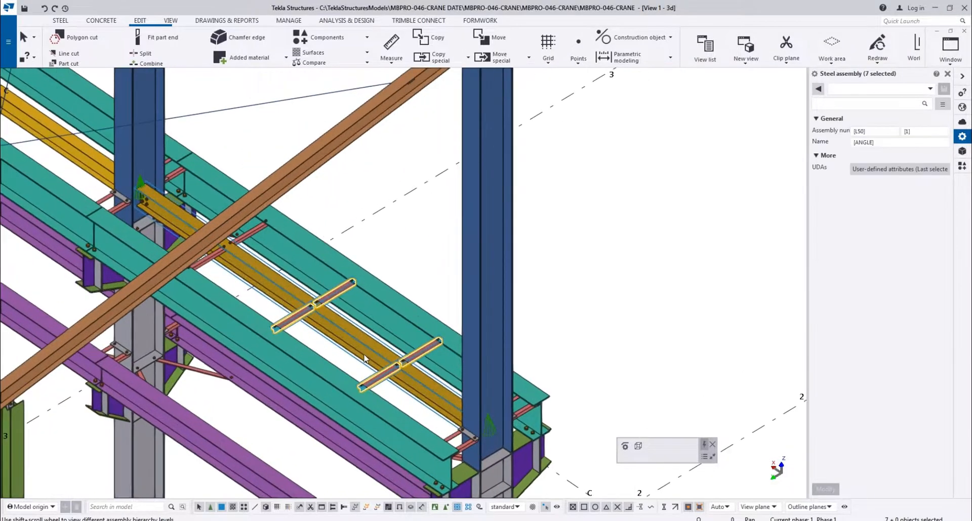
{"action": "scroll", "coordinate": [384, 361], "scroll_direction": "down", "scroll_amount": 3}
{"action": "scroll", "coordinate": [331, 324], "scroll_direction": "up", "scroll_amount": 4}
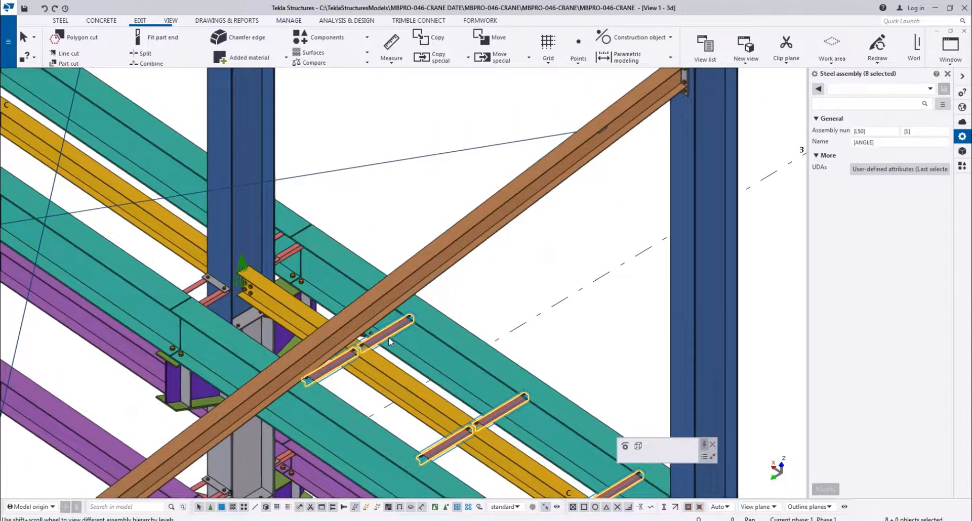
{"action": "scroll", "coordinate": [389, 337], "scroll_direction": "down", "scroll_amount": 5}
{"action": "scroll", "coordinate": [366, 171], "scroll_direction": "up", "scroll_amount": 4}
{"action": "scroll", "coordinate": [380, 193], "scroll_direction": "up", "scroll_amount": 2}
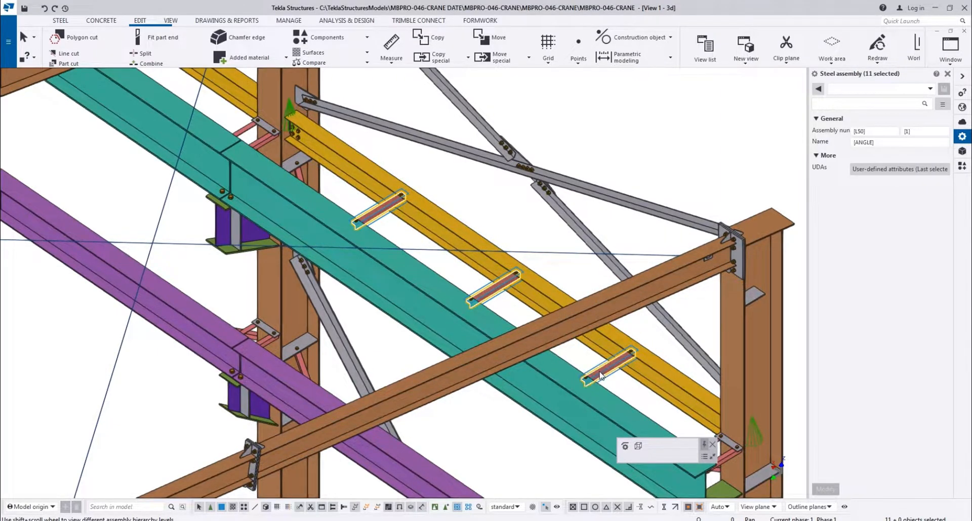
{"action": "scroll", "coordinate": [602, 374], "scroll_direction": "down", "scroll_amount": 6}
{"action": "scroll", "coordinate": [476, 256], "scroll_direction": "up", "scroll_amount": 1}
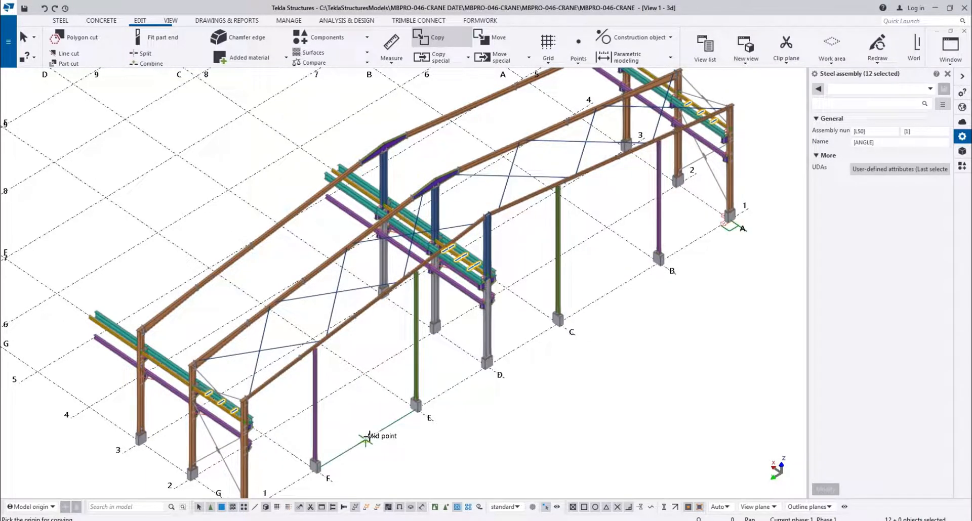
{"action": "middle_click_drag", "start_coordinate": [396, 403], "coordinate": [538, 419], "text": "ctrl"}
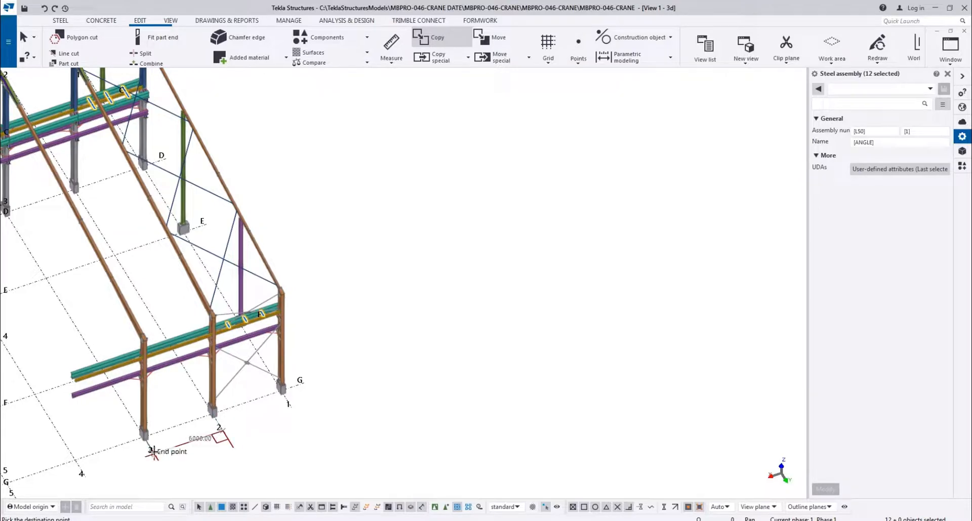
{"action": "scroll", "coordinate": [152, 390], "scroll_direction": "up", "scroll_amount": 3}
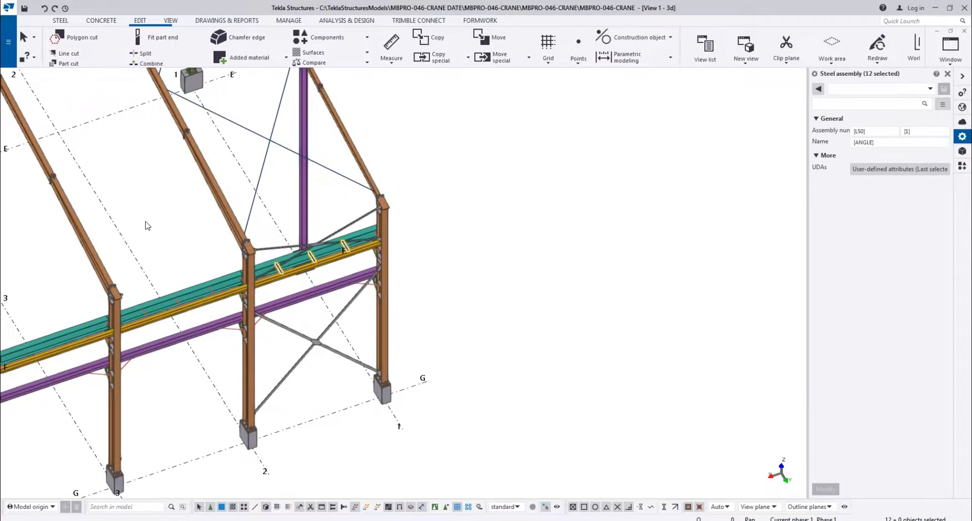
{"action": "left_click", "coordinate": [211, 305]}
{"action": "scroll", "coordinate": [177, 293], "scroll_direction": "up", "scroll_amount": 5}
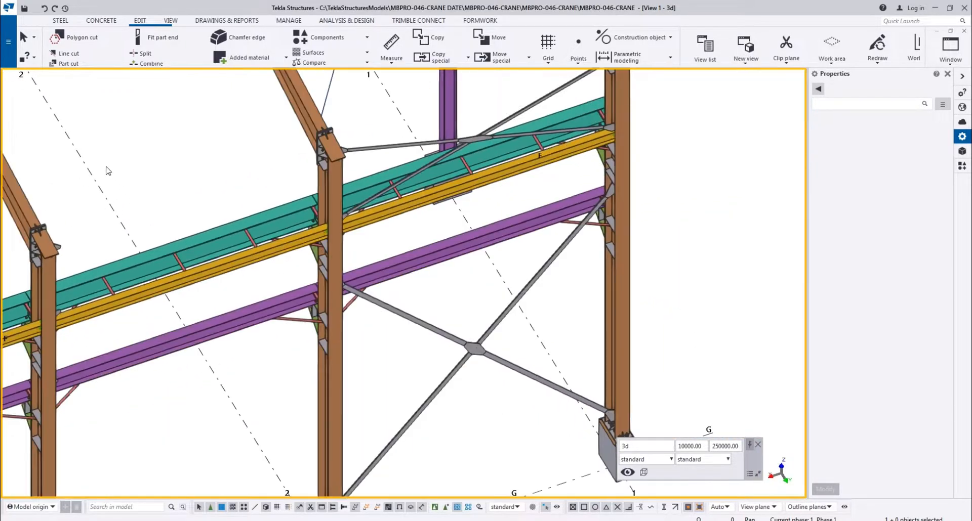
Save the model
{"action": "scroll", "coordinate": [392, 349], "scroll_direction": "down", "scroll_amount": 7}
{"action": "middle_click_drag", "start_coordinate": [108, 171], "coordinate": [75, 83]}
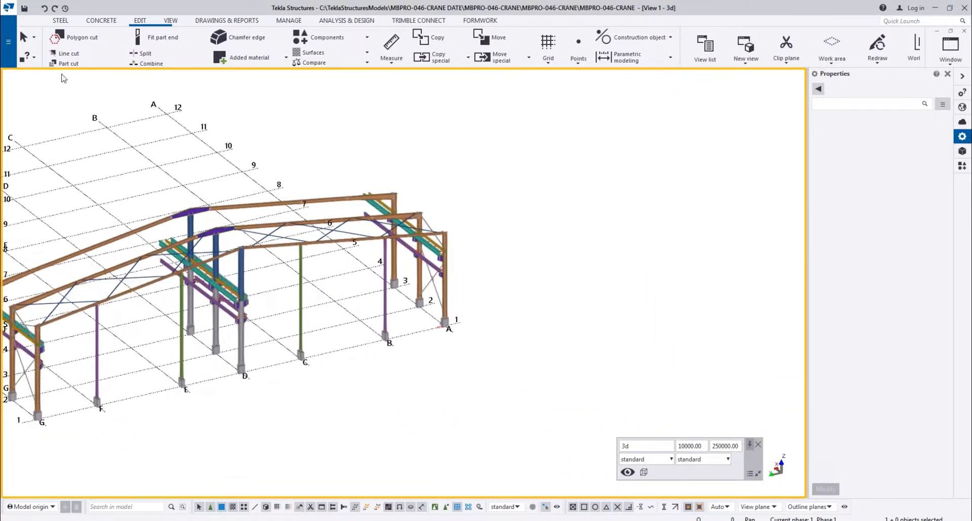
{"action": "scroll", "coordinate": [152, 189], "scroll_direction": "up", "scroll_amount": 5}
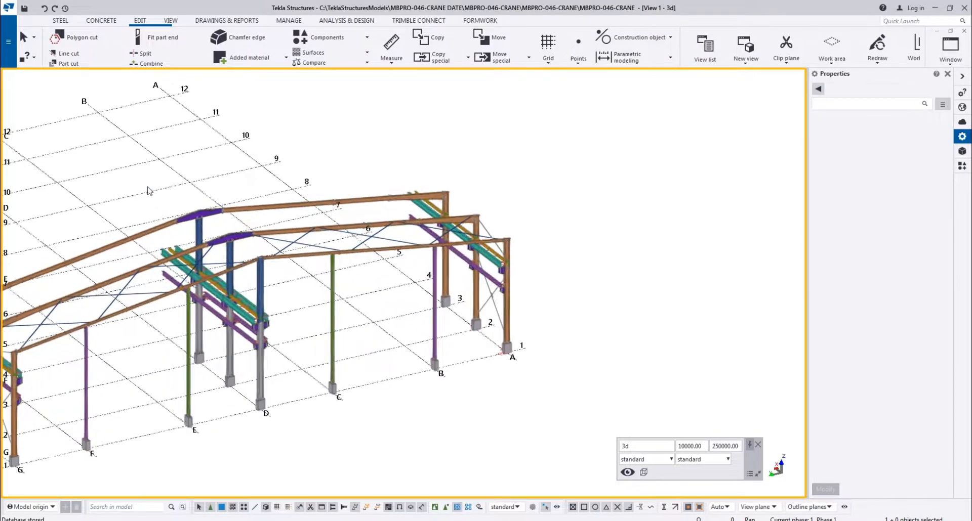
Examine the teal, yellow and purple crane beams around the grid D columns for a member missing beyond frame 3
{"action": "middle_click_drag", "start_coordinate": [296, 142], "coordinate": [588, 171], "text": "ctrl"}
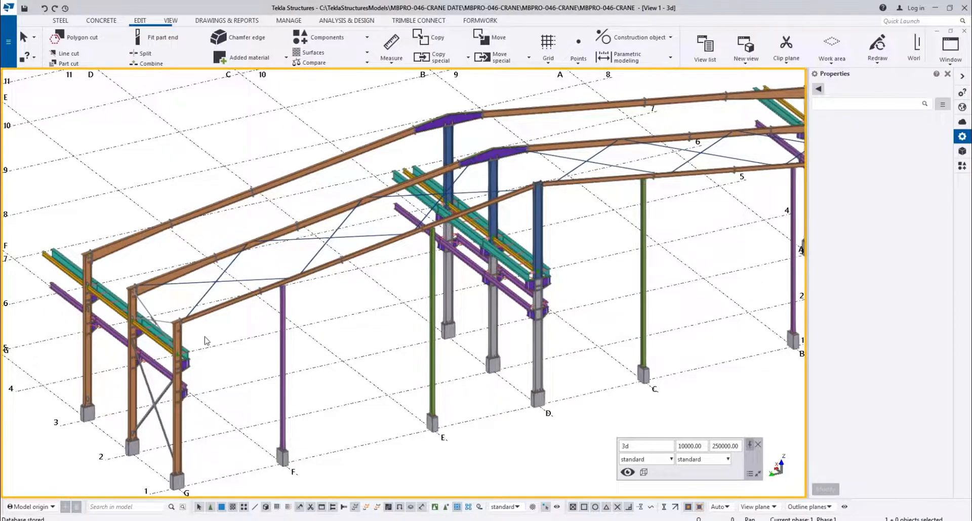
{"action": "scroll", "coordinate": [493, 240], "scroll_direction": "up", "scroll_amount": 8}
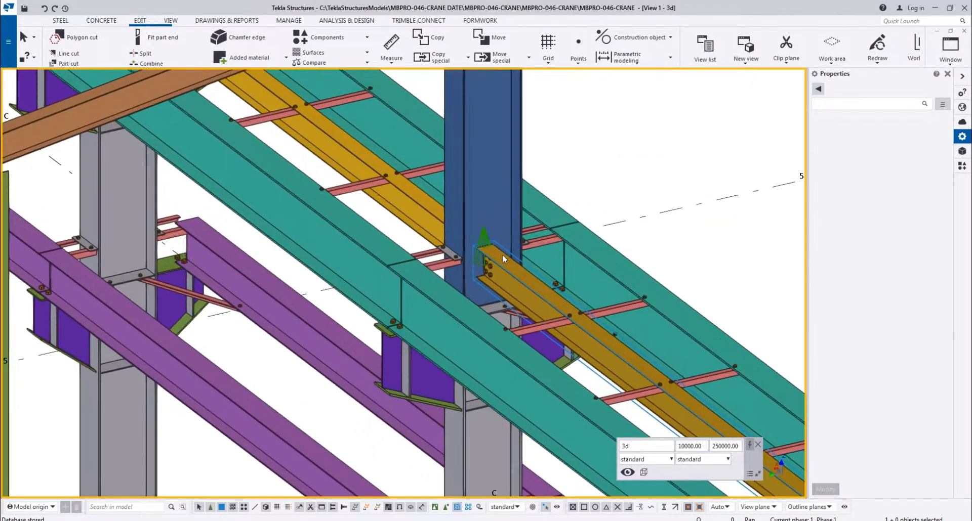
{"action": "scroll", "coordinate": [515, 231], "scroll_direction": "down", "scroll_amount": 8}
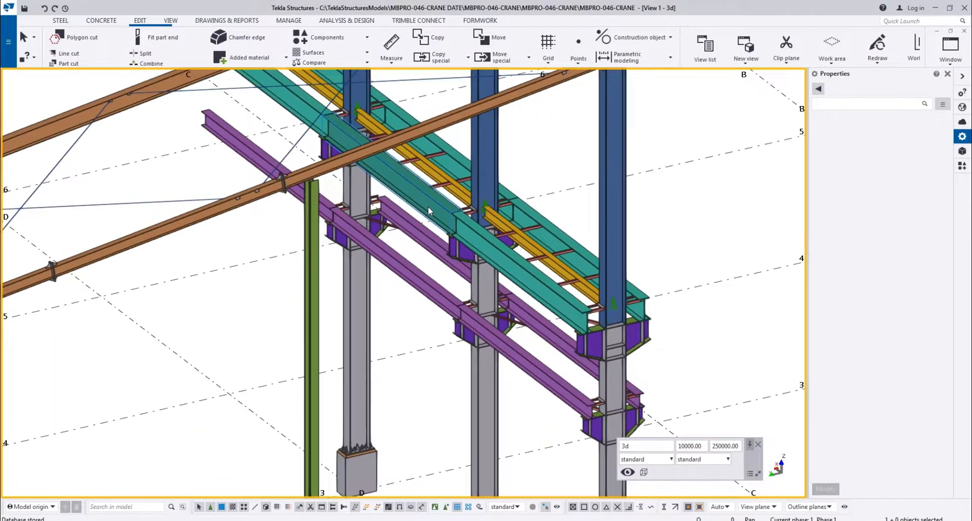
{"action": "scroll", "coordinate": [429, 210], "scroll_direction": "down", "scroll_amount": 3}
{"action": "middle_click_drag", "start_coordinate": [516, 217], "coordinate": [389, 152], "text": "ctrl"}
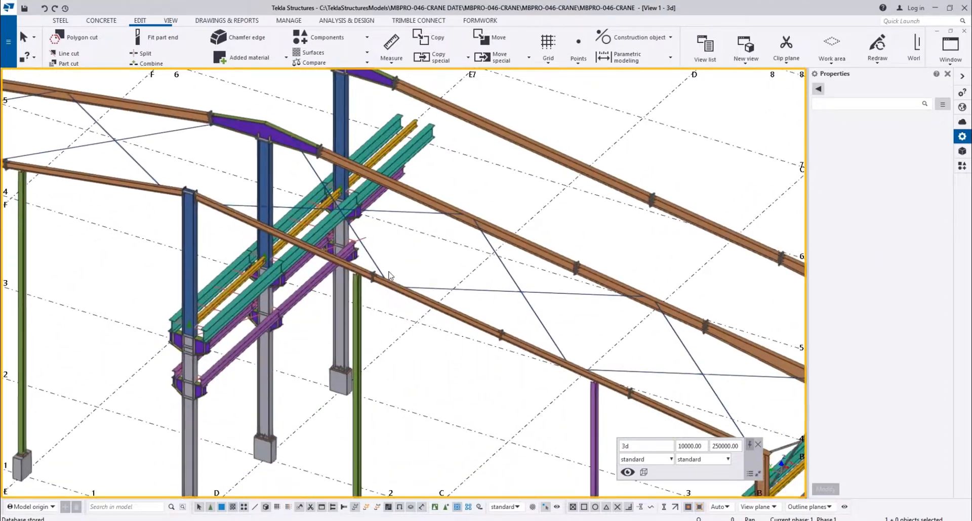
{"action": "scroll", "coordinate": [378, 279], "scroll_direction": "up", "scroll_amount": 1}
{"action": "scroll", "coordinate": [324, 294], "scroll_direction": "up", "scroll_amount": 3}
{"action": "scroll", "coordinate": [319, 299], "scroll_direction": "down", "scroll_amount": 4}
{"action": "middle_click_drag", "start_coordinate": [382, 317], "coordinate": [336, 308], "text": "ctrl"}
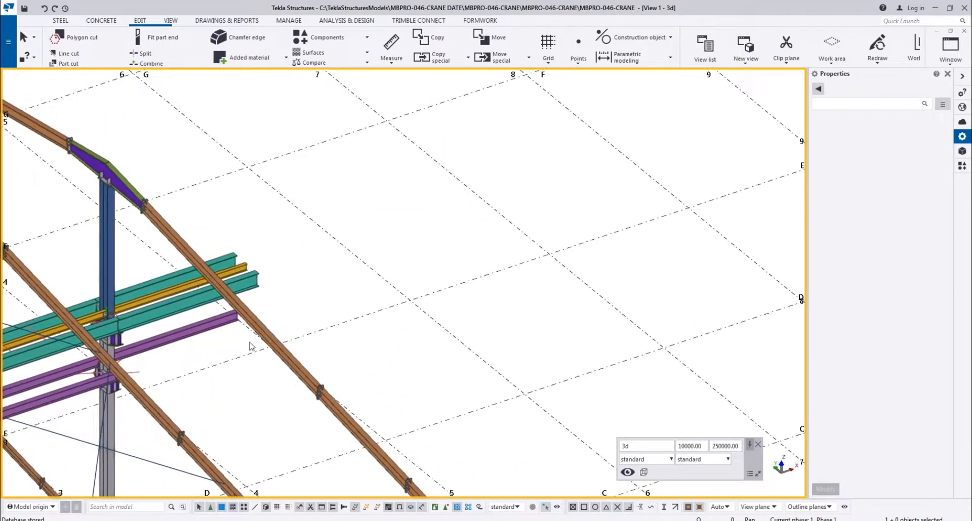
Copy the purple EB-1 crane beam on the grid C side of the D columns from bay 2–3 into bay 3–4
{"action": "middle_click_drag", "start_coordinate": [76, 352], "coordinate": [311, 259]}
{"action": "scroll", "coordinate": [311, 259], "scroll_direction": "up", "scroll_amount": 3}
{"action": "left_click", "coordinate": [338, 277]}
{"action": "scroll", "coordinate": [329, 314], "scroll_direction": "down", "scroll_amount": 8}
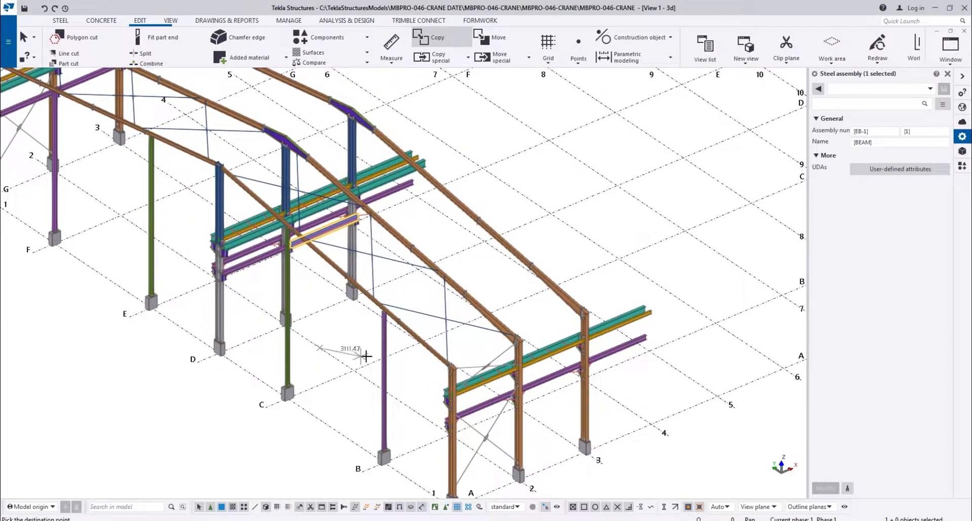
{"action": "middle_click_drag", "start_coordinate": [353, 356], "coordinate": [407, 324], "text": "ctrl"}
{"action": "left_click", "coordinate": [446, 284]}
{"action": "scroll", "coordinate": [446, 284], "scroll_direction": "down", "scroll_amount": 2}
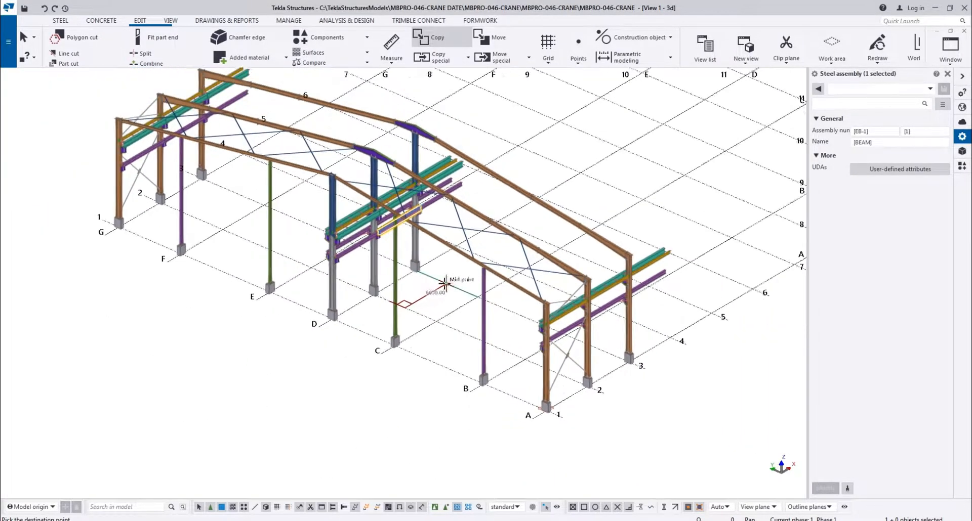
{"action": "key", "text": "Escape"}
Inspect the purple crane beam joint, its bolts and the bracket at the D/3 column
{"action": "scroll", "coordinate": [451, 193], "scroll_direction": "up", "scroll_amount": 4}
{"action": "middle_click_drag", "start_coordinate": [450, 192], "coordinate": [396, 230]}
{"action": "scroll", "coordinate": [380, 250], "scroll_direction": "up", "scroll_amount": 2}
{"action": "left_click", "coordinate": [366, 261]}
{"action": "scroll", "coordinate": [334, 251], "scroll_direction": "up", "scroll_amount": 3}
{"action": "scroll", "coordinate": [311, 245], "scroll_direction": "up", "scroll_amount": 4}
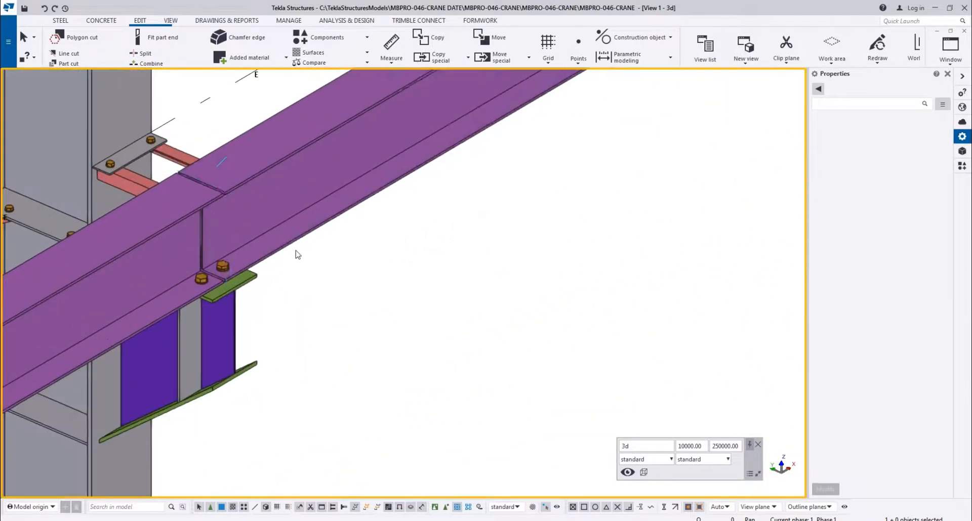
Copy the PL6*50 plate at the tie end beside the purple crane beam joint 6000 mm along to the next grid D column
{"action": "middle_click_drag", "start_coordinate": [223, 207], "coordinate": [414, 123], "text": "ctrl"}
{"action": "scroll", "coordinate": [435, 187], "scroll_direction": "down", "scroll_amount": 4}
{"action": "middle_click_drag", "start_coordinate": [438, 189], "coordinate": [213, 131]}
{"action": "scroll", "coordinate": [367, 233], "scroll_direction": "down", "scroll_amount": 1}
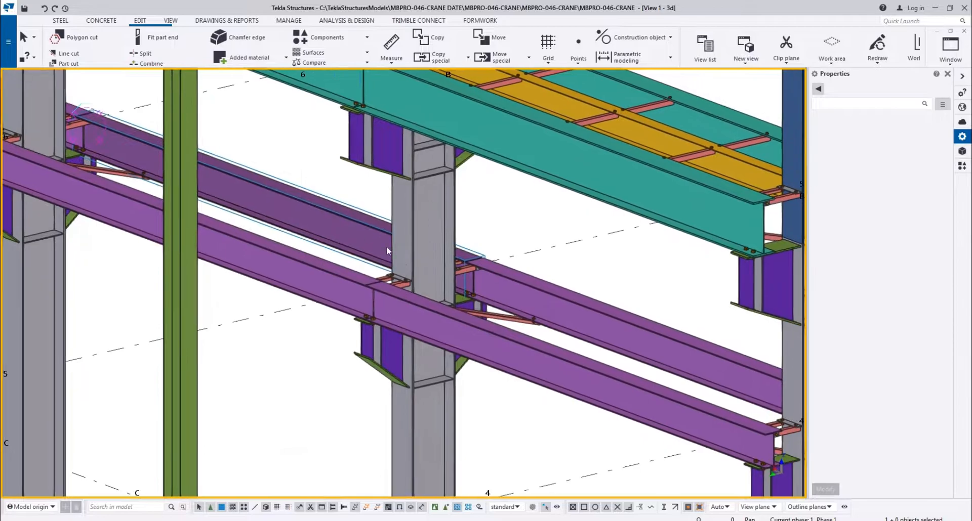
{"action": "scroll", "coordinate": [462, 263], "scroll_direction": "up", "scroll_amount": 5}
{"action": "scroll", "coordinate": [538, 261], "scroll_direction": "up", "scroll_amount": 2}
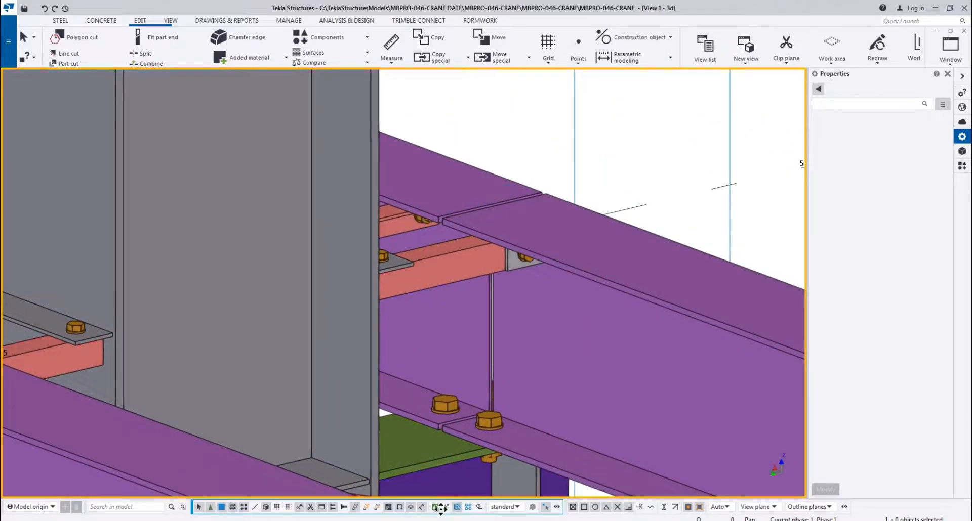
{"action": "scroll", "coordinate": [497, 265], "scroll_direction": "down", "scroll_amount": 2}
{"action": "left_click", "coordinate": [513, 263]}
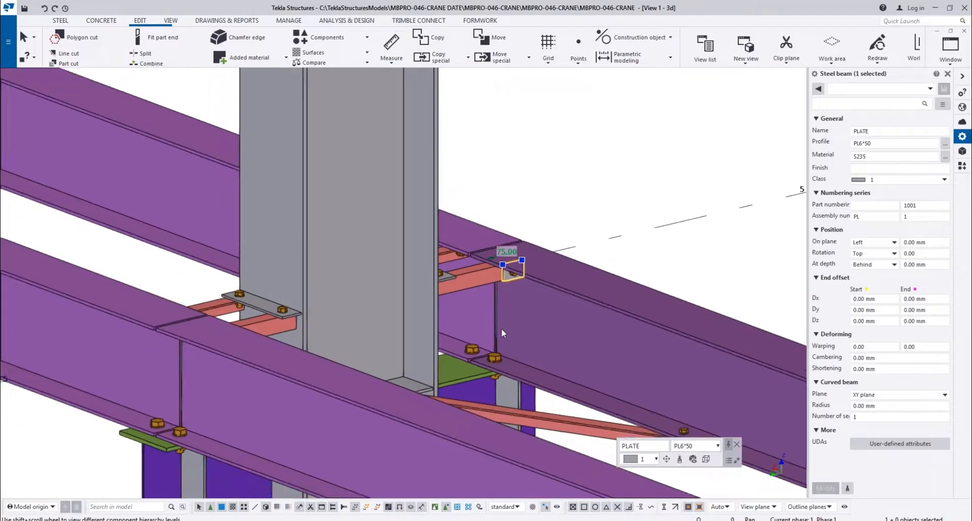
{"action": "key", "text": "ctrl+c"}
{"action": "scroll", "coordinate": [486, 283], "scroll_direction": "up", "scroll_amount": 5}
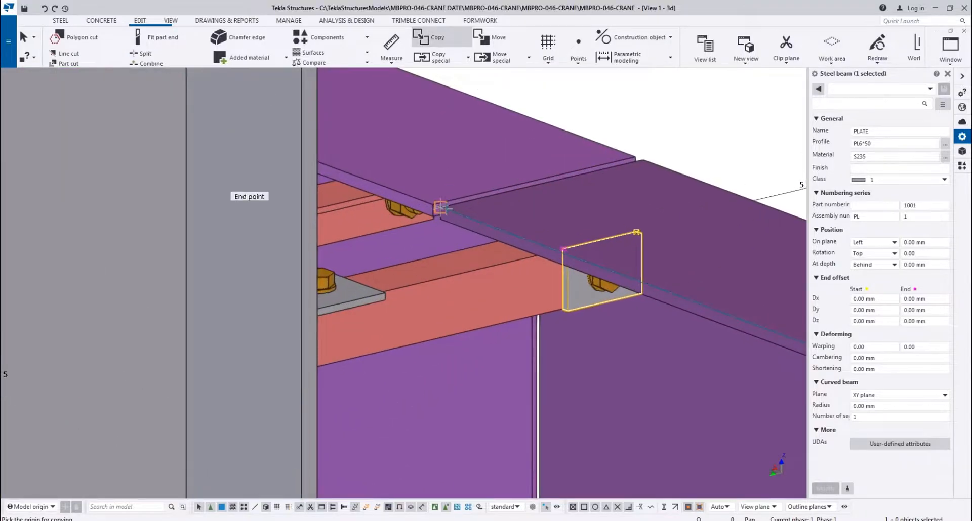
{"action": "left_click", "coordinate": [440, 208]}
{"action": "scroll", "coordinate": [440, 207], "scroll_direction": "down", "scroll_amount": 6}
{"action": "scroll", "coordinate": [114, 426], "scroll_direction": "up", "scroll_amount": 4}
{"action": "scroll", "coordinate": [291, 379], "scroll_direction": "up", "scroll_amount": 5}
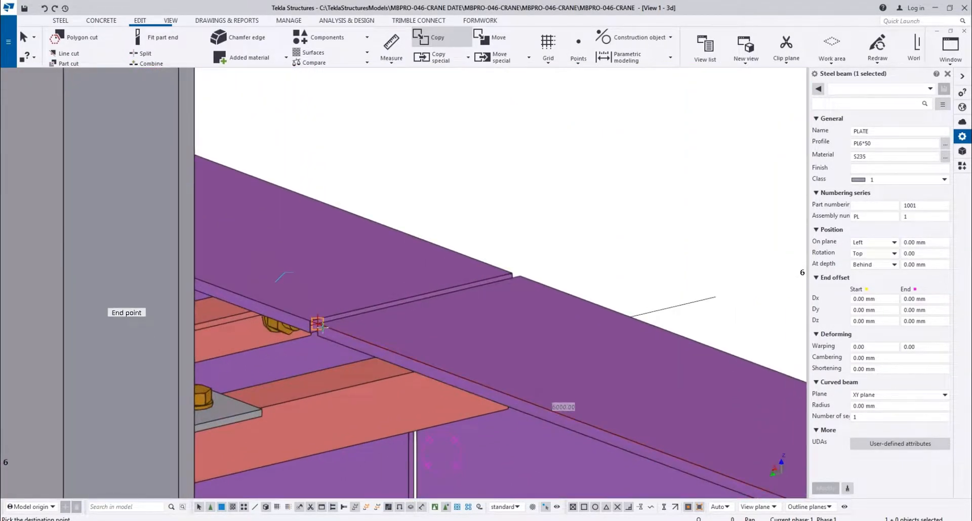
{"action": "left_click", "coordinate": [321, 325]}
{"action": "scroll", "coordinate": [322, 324], "scroll_direction": "down", "scroll_amount": 6}
{"action": "key", "text": "Escape"}
Copy the matching PL6*50 tie-end plate on the opposite side of the D column to the next frame's purple beam joint
{"action": "left_click", "coordinate": [470, 285]}
{"action": "scroll", "coordinate": [392, 334], "scroll_direction": "up", "scroll_amount": 3}
{"action": "key", "text": "v"}
{"action": "left_click", "coordinate": [390, 333]}
{"action": "middle_click_drag", "start_coordinate": [423, 381], "coordinate": [236, 388], "text": "ctrl"}
{"action": "scroll", "coordinate": [331, 287], "scroll_direction": "down", "scroll_amount": 5}
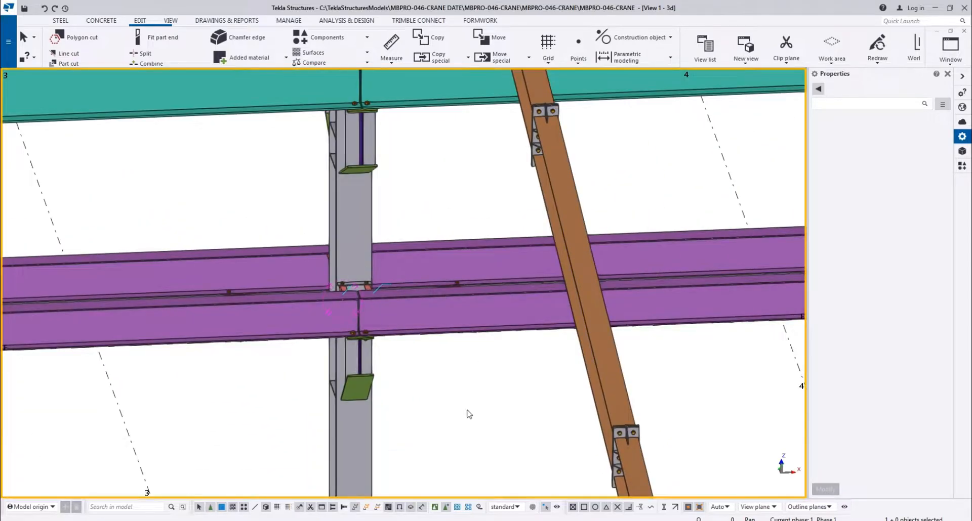
{"action": "scroll", "coordinate": [405, 299], "scroll_direction": "down", "scroll_amount": 6}
{"action": "middle_click_drag", "start_coordinate": [412, 295], "coordinate": [481, 344], "text": "ctrl"}
{"action": "scroll", "coordinate": [361, 306], "scroll_direction": "down", "scroll_amount": 3}
{"action": "scroll", "coordinate": [368, 310], "scroll_direction": "up", "scroll_amount": 4}
{"action": "scroll", "coordinate": [368, 310], "scroll_direction": "up", "scroll_amount": 6}
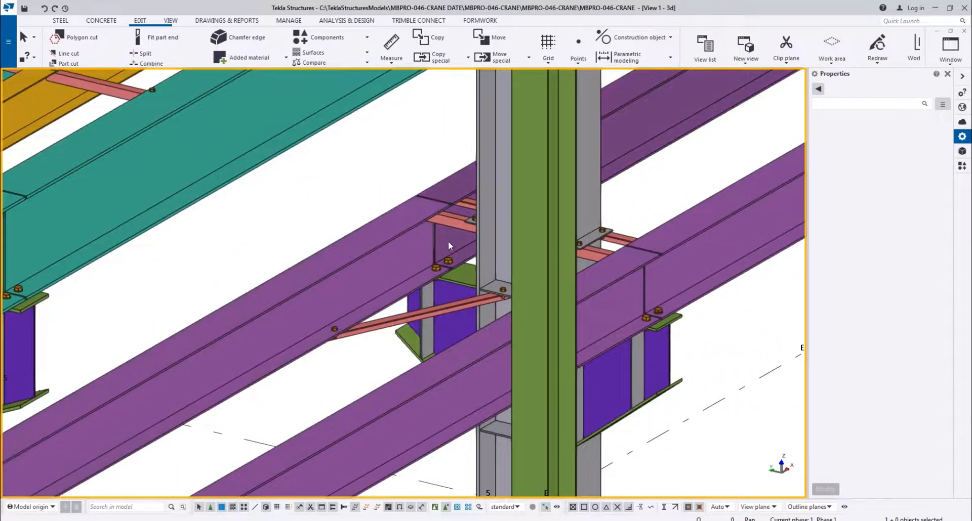
{"action": "middle_click_drag", "start_coordinate": [552, 262], "coordinate": [444, 213], "text": "ctrl"}
{"action": "scroll", "coordinate": [89, 268], "scroll_direction": "up", "scroll_amount": 5}
{"action": "left_click", "coordinate": [89, 265]}
{"action": "middle_click_drag", "start_coordinate": [92, 266], "coordinate": [161, 293]}
{"action": "scroll", "coordinate": [203, 317], "scroll_direction": "up", "scroll_amount": 2}
{"action": "key", "text": "ctrl+c"}
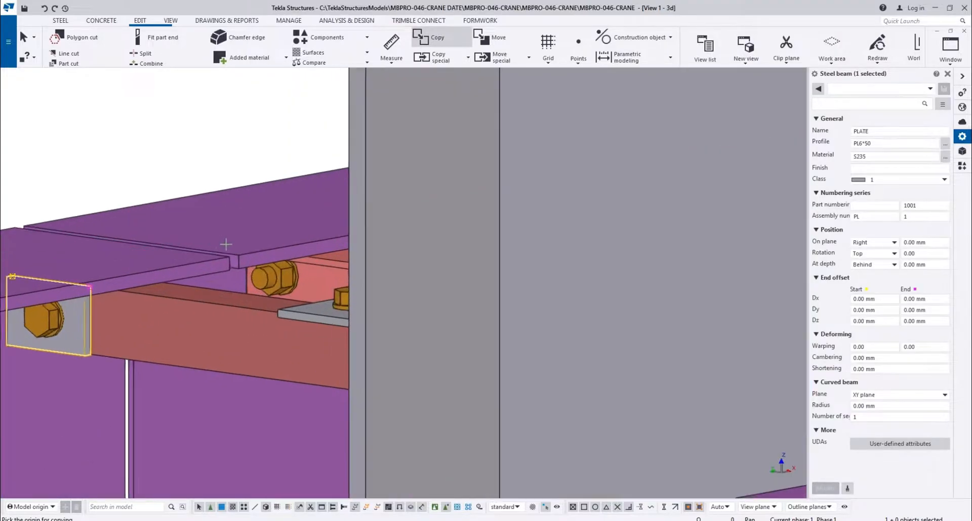
{"action": "scroll", "coordinate": [96, 314], "scroll_direction": "down", "scroll_amount": 5}
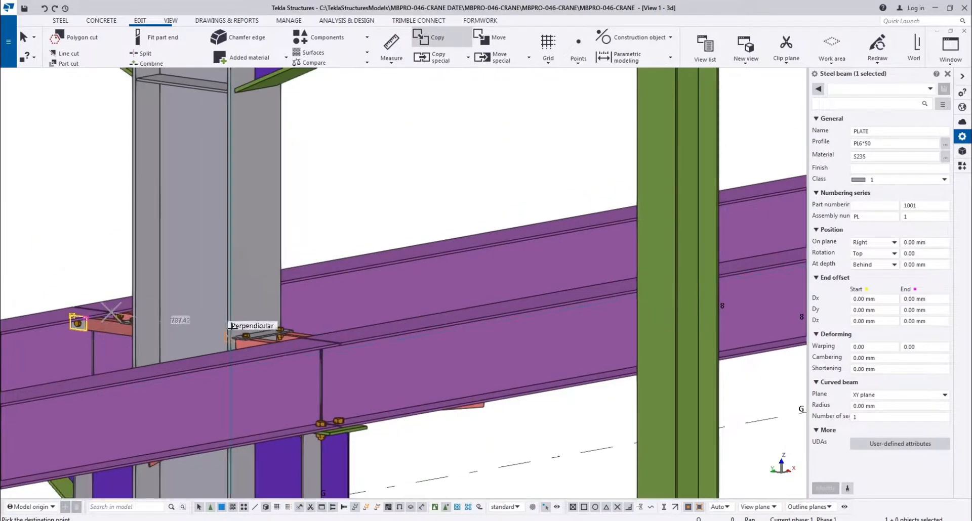
{"action": "middle_click_drag", "start_coordinate": [733, 207], "coordinate": [55, 327]}
{"action": "scroll", "coordinate": [472, 275], "scroll_direction": "up", "scroll_amount": 2}
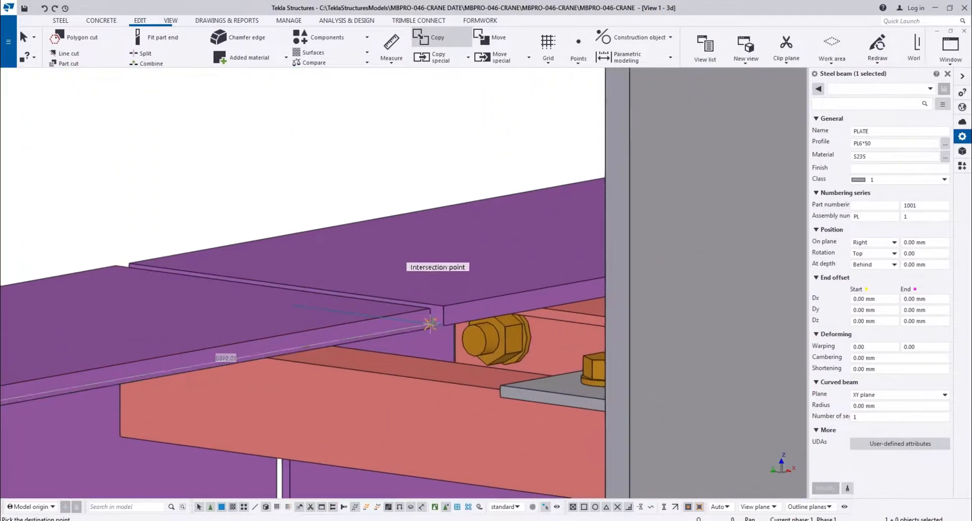
{"action": "left_click", "coordinate": [430, 309]}
{"action": "scroll", "coordinate": [430, 308], "scroll_direction": "down", "scroll_amount": 6}
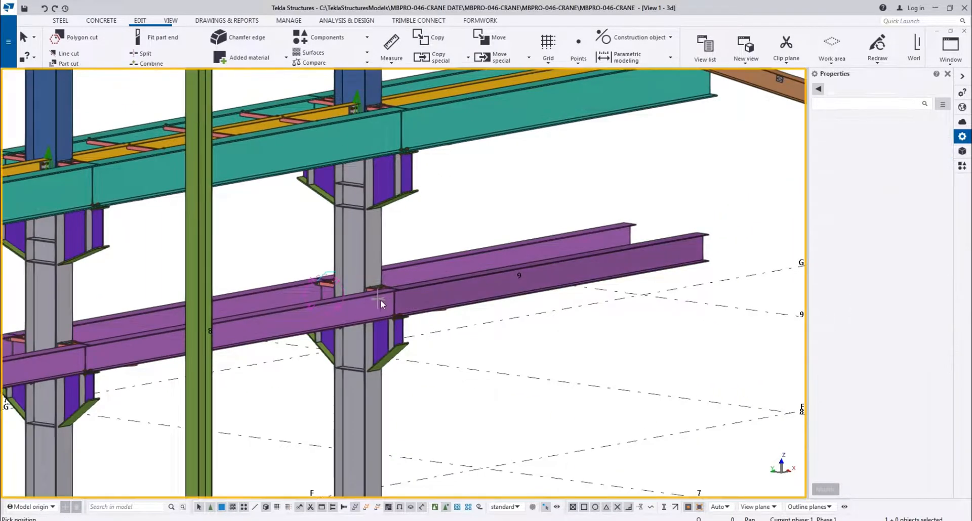
Examine the ties, end plates and brackets of the crane beams from the D columns across to the brown outer columns
{"action": "middle_click_drag", "start_coordinate": [381, 304], "coordinate": [825, 243], "text": "ctrl"}
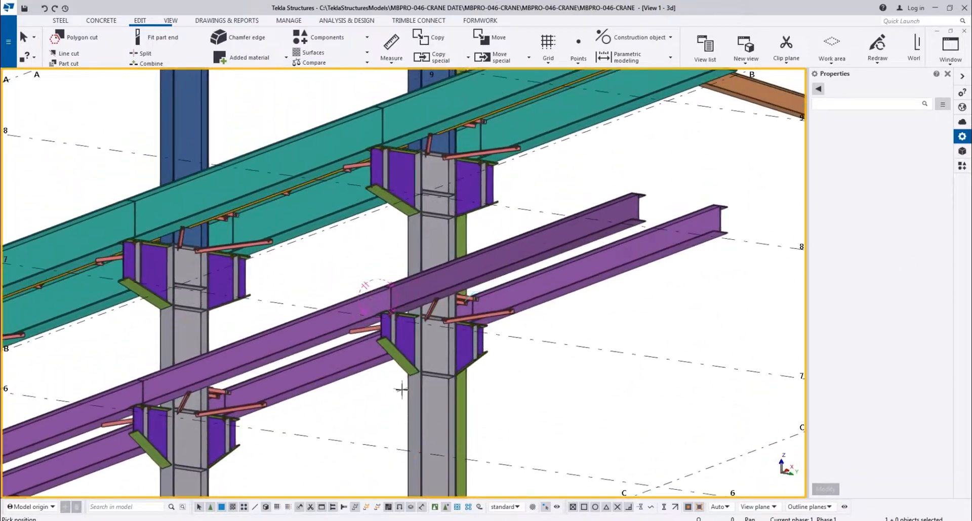
{"action": "scroll", "coordinate": [377, 390], "scroll_direction": "up", "scroll_amount": 3}
{"action": "middle_click_drag", "start_coordinate": [161, 326], "coordinate": [358, 256]}
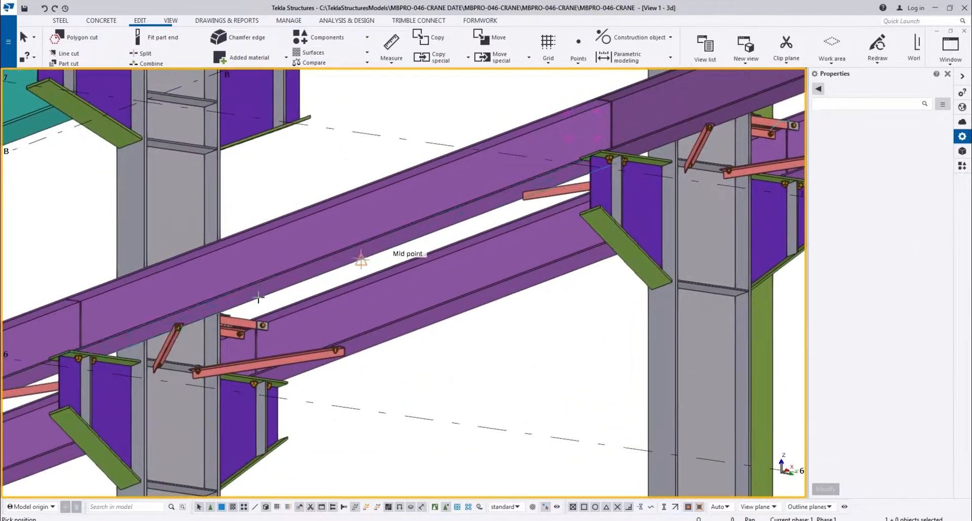
{"action": "scroll", "coordinate": [177, 329], "scroll_direction": "up", "scroll_amount": 2}
{"action": "middle_click_drag", "start_coordinate": [191, 344], "coordinate": [738, 220], "text": "ctrl"}
{"action": "middle_click_drag", "start_coordinate": [286, 81], "coordinate": [432, 134]}
{"action": "scroll", "coordinate": [364, 362], "scroll_direction": "up", "scroll_amount": 1}
{"action": "middle_click_drag", "start_coordinate": [365, 362], "coordinate": [271, 336], "text": "ctrl"}
{"action": "middle_click_drag", "start_coordinate": [430, 349], "coordinate": [351, 339], "text": "ctrl"}
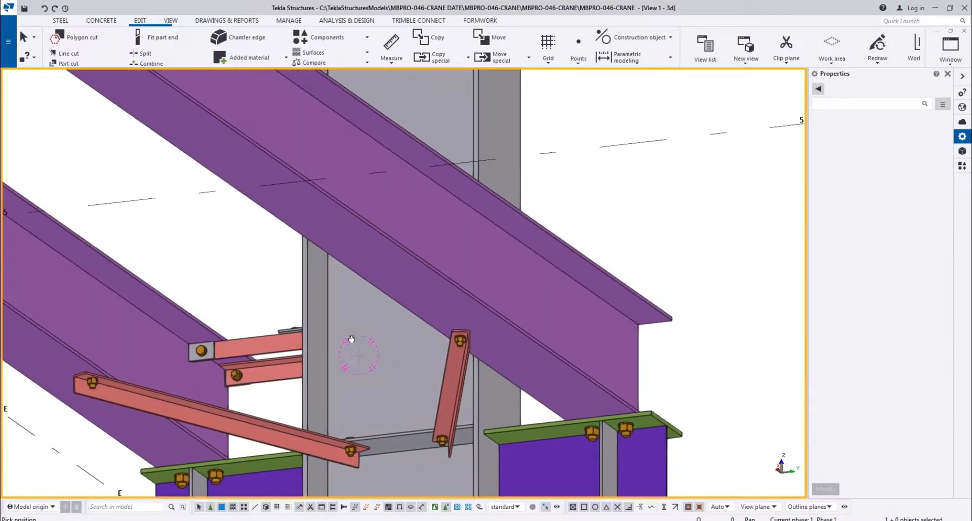
{"action": "scroll", "coordinate": [341, 312], "scroll_direction": "down", "scroll_amount": 7}
{"action": "middle_click_drag", "start_coordinate": [589, 249], "coordinate": [192, 339]}
{"action": "scroll", "coordinate": [451, 284], "scroll_direction": "up", "scroll_amount": 7}
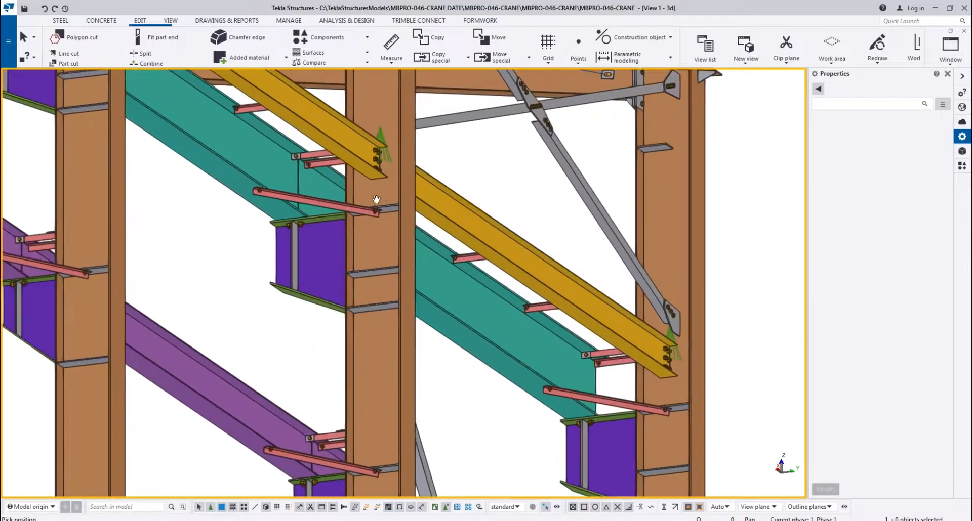
{"action": "scroll", "coordinate": [333, 185], "scroll_direction": "up", "scroll_amount": 3}
{"action": "middle_click_drag", "start_coordinate": [332, 185], "coordinate": [702, 455]}
{"action": "scroll", "coordinate": [418, 400], "scroll_direction": "down", "scroll_amount": 1}
{"action": "middle_click_drag", "start_coordinate": [418, 399], "coordinate": [445, 454]}
{"action": "middle_click_drag", "start_coordinate": [734, 446], "coordinate": [629, 179]}
{"action": "scroll", "coordinate": [590, 178], "scroll_direction": "down", "scroll_amount": 3}
{"action": "middle_click_drag", "start_coordinate": [494, 204], "coordinate": [491, 205]}
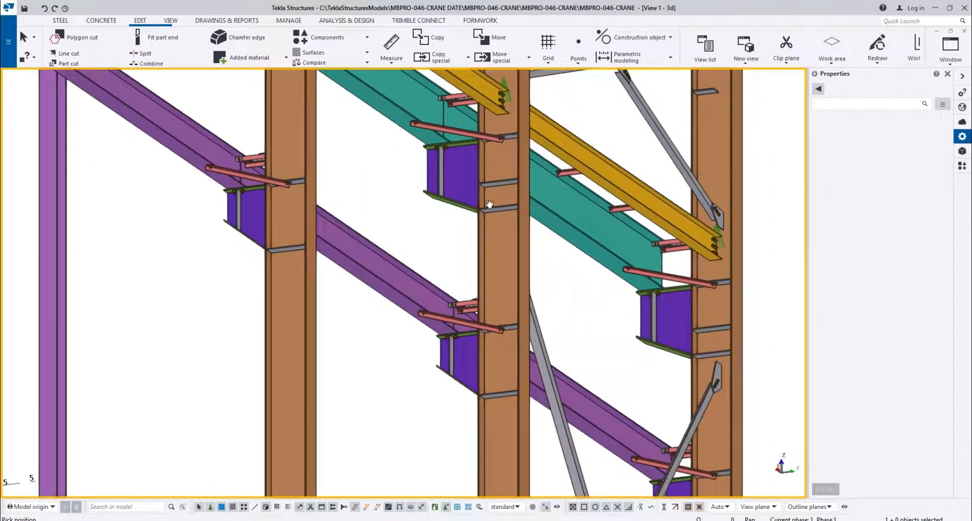
Copy the PL6*50 plate under the L50*5 angle tie on the grid G purple crane beam from frame 2 to frame 3
{"action": "scroll", "coordinate": [297, 167], "scroll_direction": "up", "scroll_amount": 3}
{"action": "scroll", "coordinate": [240, 173], "scroll_direction": "down", "scroll_amount": 2}
{"action": "middle_click_drag", "start_coordinate": [527, 378], "coordinate": [393, 322]}
{"action": "scroll", "coordinate": [382, 312], "scroll_direction": "up", "scroll_amount": 6}
{"action": "scroll", "coordinate": [343, 298], "scroll_direction": "up", "scroll_amount": 2}
{"action": "left_click", "coordinate": [332, 316]}
{"action": "scroll", "coordinate": [317, 321], "scroll_direction": "up", "scroll_amount": 3}
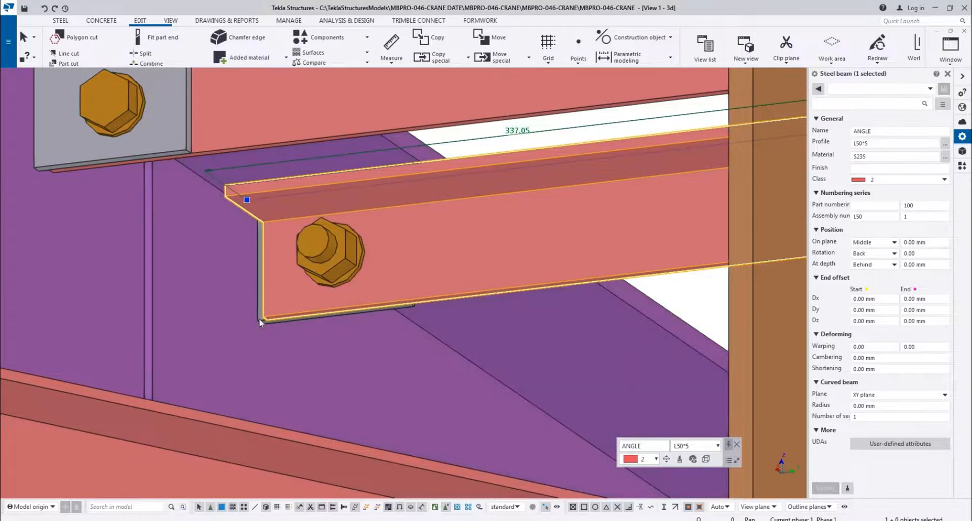
{"action": "left_click", "coordinate": [259, 319]}
{"action": "scroll", "coordinate": [243, 253], "scroll_direction": "up", "scroll_amount": 4}
{"action": "key", "text": "ctrl+c"}
{"action": "left_click", "coordinate": [208, 118]}
{"action": "scroll", "coordinate": [354, 203], "scroll_direction": "down", "scroll_amount": 8}
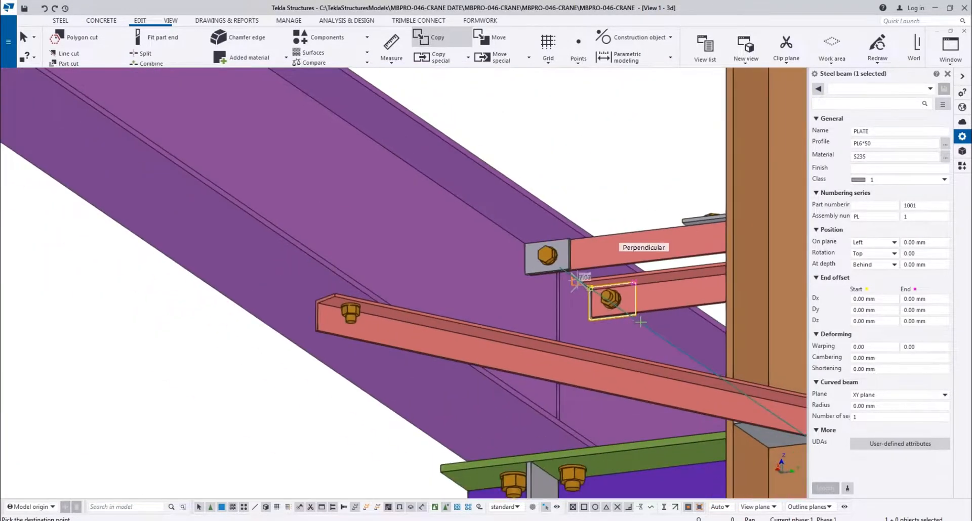
{"action": "scroll", "coordinate": [426, 242], "scroll_direction": "up", "scroll_amount": 10}
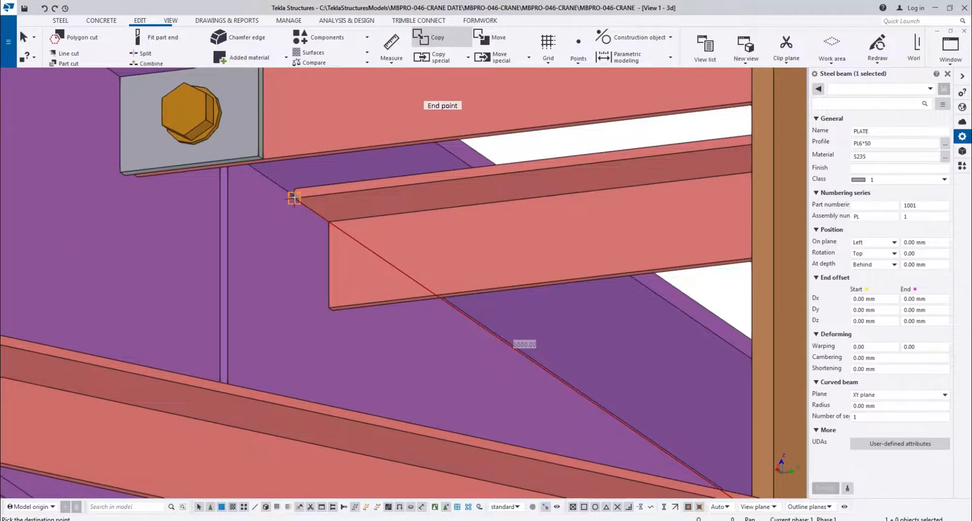
{"action": "left_click", "coordinate": [295, 201]}
{"action": "scroll", "coordinate": [295, 201], "scroll_direction": "down", "scroll_amount": 6}
{"action": "scroll", "coordinate": [333, 260], "scroll_direction": "up", "scroll_amount": 2}
{"action": "scroll", "coordinate": [303, 274], "scroll_direction": "down", "scroll_amount": 4}
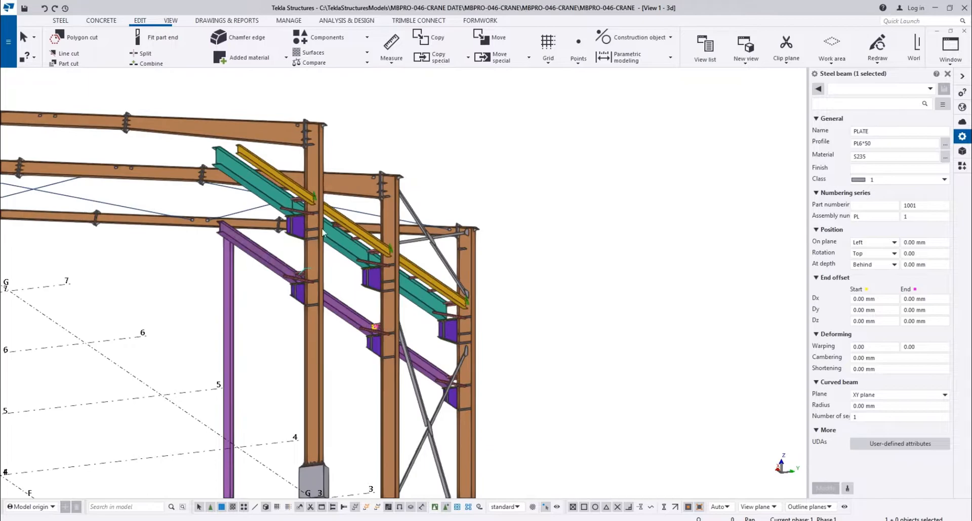
Examine the purple, teal and yellow crane beams with their ties and brackets on the grid A columns for missing parts
{"action": "scroll", "coordinate": [359, 239], "scroll_direction": "up", "scroll_amount": 8}
{"action": "scroll", "coordinate": [405, 285], "scroll_direction": "down", "scroll_amount": 2}
{"action": "middle_click_drag", "start_coordinate": [454, 289], "coordinate": [67, 176]}
{"action": "middle_click_drag", "start_coordinate": [268, 277], "coordinate": [808, 410]}
{"action": "scroll", "coordinate": [297, 302], "scroll_direction": "down", "scroll_amount": 4}
{"action": "middle_click_drag", "start_coordinate": [297, 302], "coordinate": [626, 307]}
{"action": "middle_click_drag", "start_coordinate": [217, 283], "coordinate": [826, 254]}
{"action": "middle_click_drag", "start_coordinate": [262, 363], "coordinate": [599, 219]}
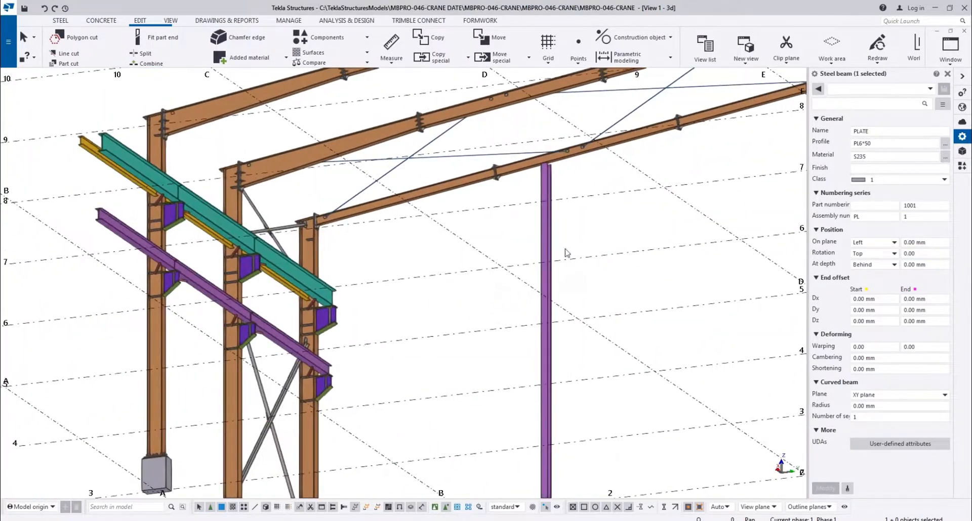
{"action": "scroll", "coordinate": [333, 247], "scroll_direction": "up", "scroll_amount": 8}
{"action": "middle_click_drag", "start_coordinate": [281, 458], "coordinate": [304, 301]}
{"action": "scroll", "coordinate": [304, 302], "scroll_direction": "up", "scroll_amount": 1}
{"action": "scroll", "coordinate": [304, 302], "scroll_direction": "up", "scroll_amount": 1}
{"action": "scroll", "coordinate": [299, 299], "scroll_direction": "down", "scroll_amount": 1}
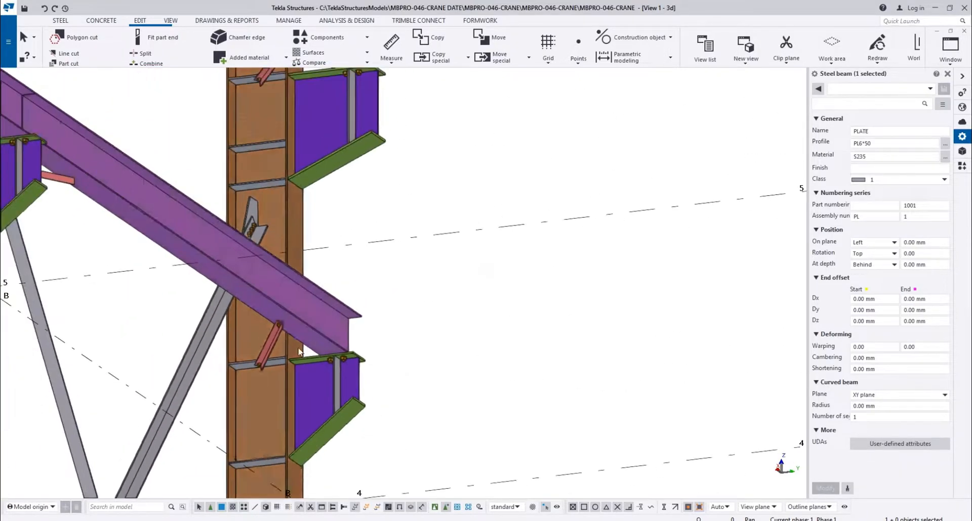
{"action": "middle_click_drag", "start_coordinate": [30, 203], "coordinate": [387, 516]}
{"action": "middle_click_drag", "start_coordinate": [375, 440], "coordinate": [436, 452]}
{"action": "scroll", "coordinate": [341, 339], "scroll_direction": "down", "scroll_amount": 2}
{"action": "scroll", "coordinate": [433, 178], "scroll_direction": "up", "scroll_amount": 7}
{"action": "scroll", "coordinate": [326, 180], "scroll_direction": "down", "scroll_amount": 4}
{"action": "scroll", "coordinate": [413, 236], "scroll_direction": "down", "scroll_amount": 5}
{"action": "scroll", "coordinate": [396, 315], "scroll_direction": "up", "scroll_amount": 3}
{"action": "key", "text": "v"}
{"action": "scroll", "coordinate": [383, 312], "scroll_direction": "down", "scroll_amount": 3}
{"action": "left_click", "coordinate": [381, 280]}
{"action": "middle_click_drag", "start_coordinate": [490, 227], "coordinate": [576, 220], "text": "ctrl"}
{"action": "scroll", "coordinate": [435, 207], "scroll_direction": "up", "scroll_amount": 5}
{"action": "middle_click_drag", "start_coordinate": [435, 207], "coordinate": [264, 455]}
{"action": "scroll", "coordinate": [405, 273], "scroll_direction": "down", "scroll_amount": 2}
{"action": "middle_click_drag", "start_coordinate": [601, 262], "coordinate": [443, 345]}
{"action": "middle_click_drag", "start_coordinate": [572, 261], "coordinate": [645, 226]}
{"action": "scroll", "coordinate": [644, 226], "scroll_direction": "down", "scroll_amount": 2}
{"action": "scroll", "coordinate": [581, 298], "scroll_direction": "up", "scroll_amount": 8}
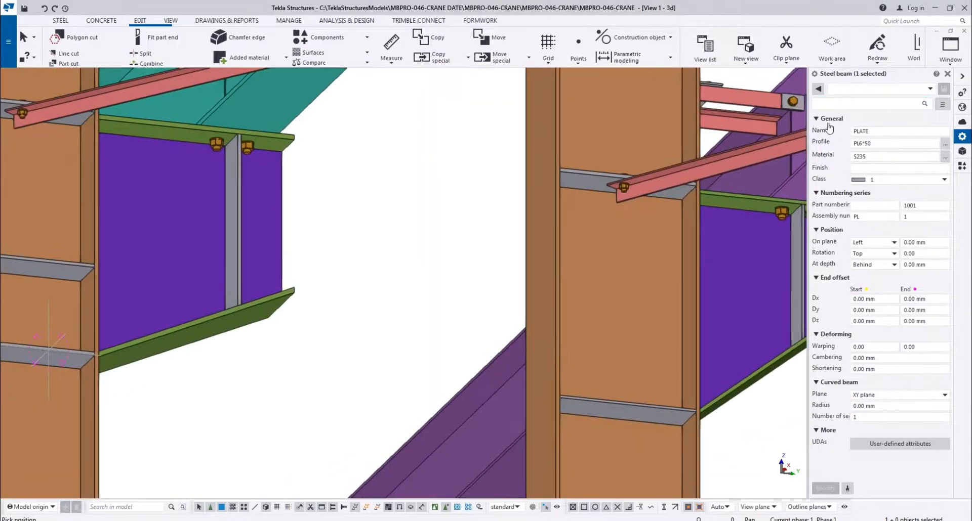
{"action": "middle_click_drag", "start_coordinate": [829, 128], "coordinate": [537, 253]}
{"action": "scroll", "coordinate": [536, 253], "scroll_direction": "down", "scroll_amount": 3}
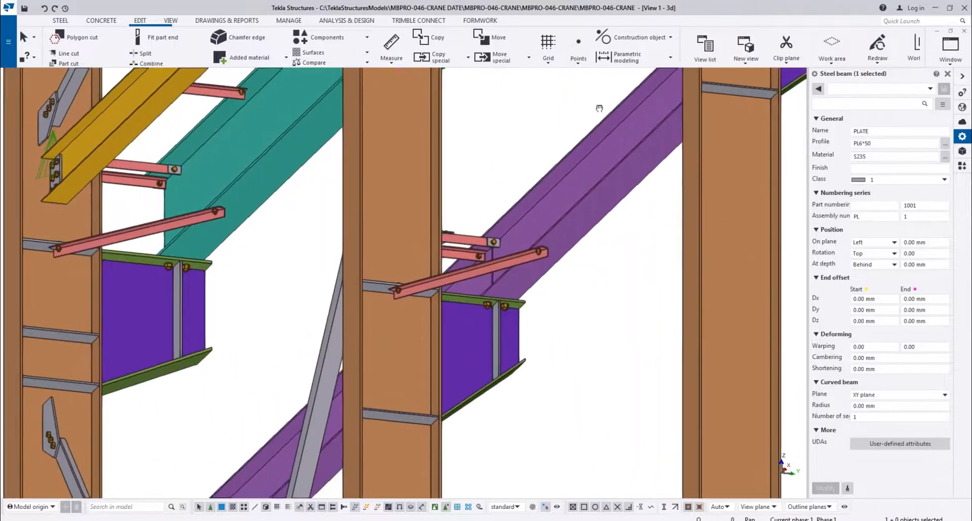
Copy the PL6*50 plate of the lower angle tie on the grid A purple crane beam to the bare tie at the neighbouring frame
{"action": "scroll", "coordinate": [508, 227], "scroll_direction": "up", "scroll_amount": 8}
{"action": "left_click", "coordinate": [445, 317]}
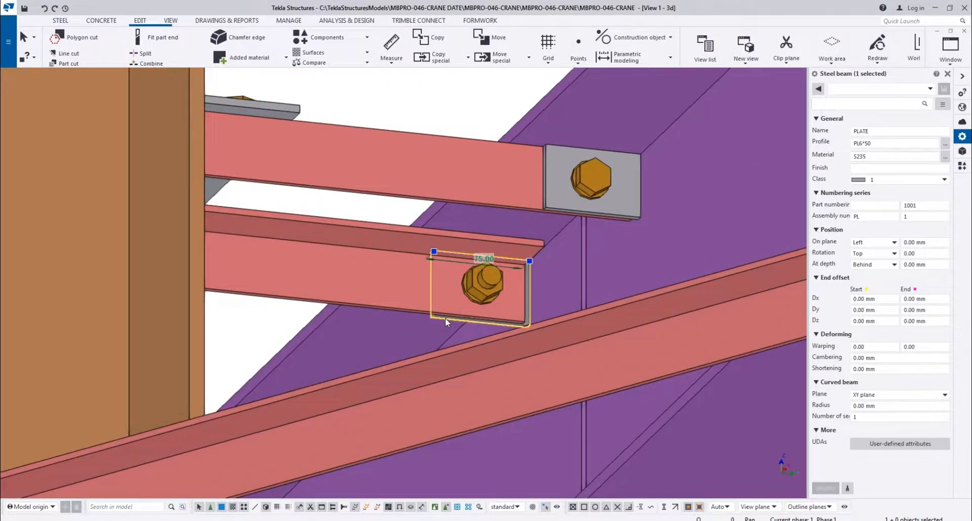
{"action": "key", "text": "ctrl+c"}
{"action": "scroll", "coordinate": [562, 179], "scroll_direction": "down", "scroll_amount": 3}
{"action": "scroll", "coordinate": [561, 179], "scroll_direction": "up", "scroll_amount": 3}
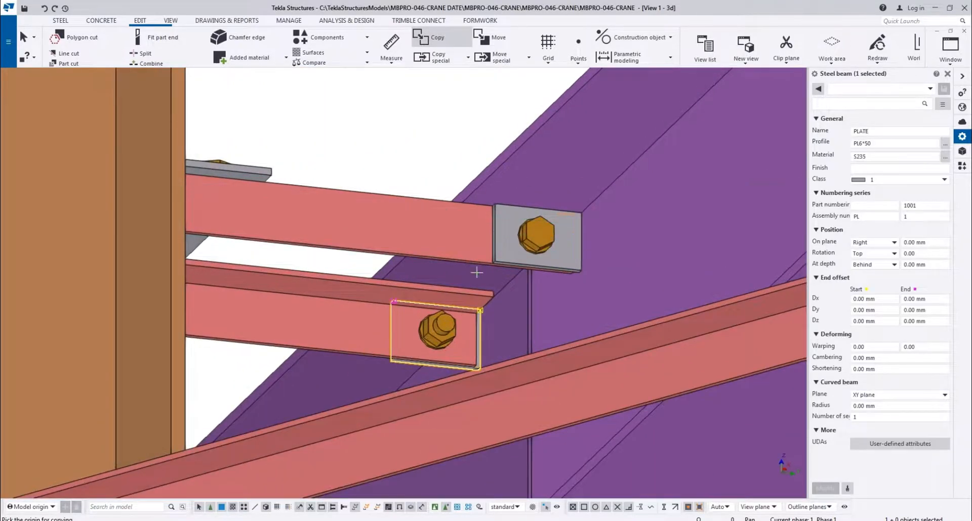
{"action": "scroll", "coordinate": [471, 268], "scroll_direction": "up", "scroll_amount": 3}
{"action": "left_click", "coordinate": [458, 310]}
{"action": "scroll", "coordinate": [458, 309], "scroll_direction": "down", "scroll_amount": 6}
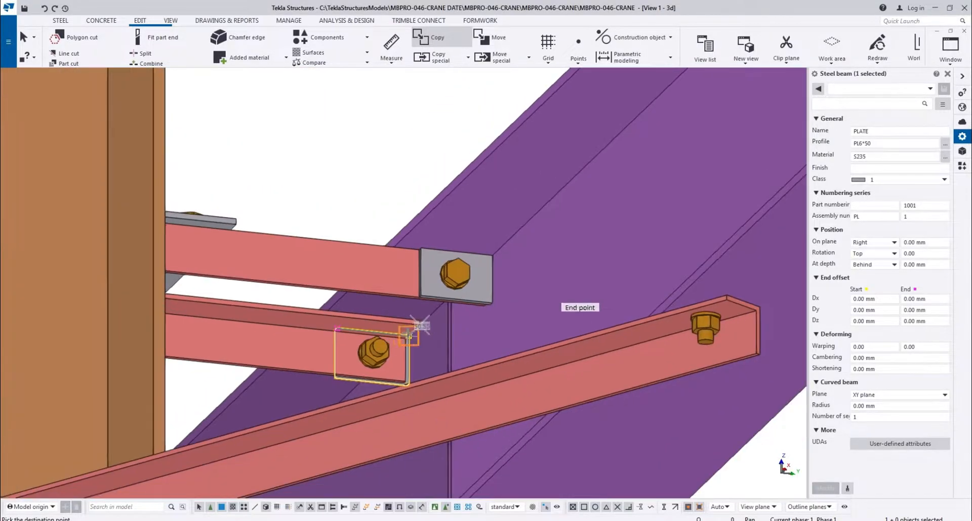
{"action": "scroll", "coordinate": [582, 203], "scroll_direction": "up", "scroll_amount": 6}
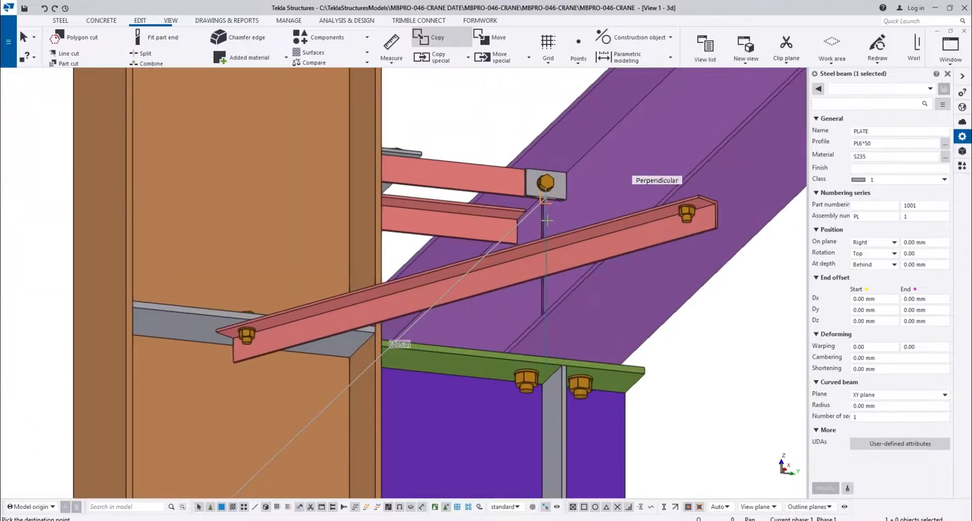
{"action": "left_click", "coordinate": [512, 209]}
{"action": "scroll", "coordinate": [512, 209], "scroll_direction": "down", "scroll_amount": 10}
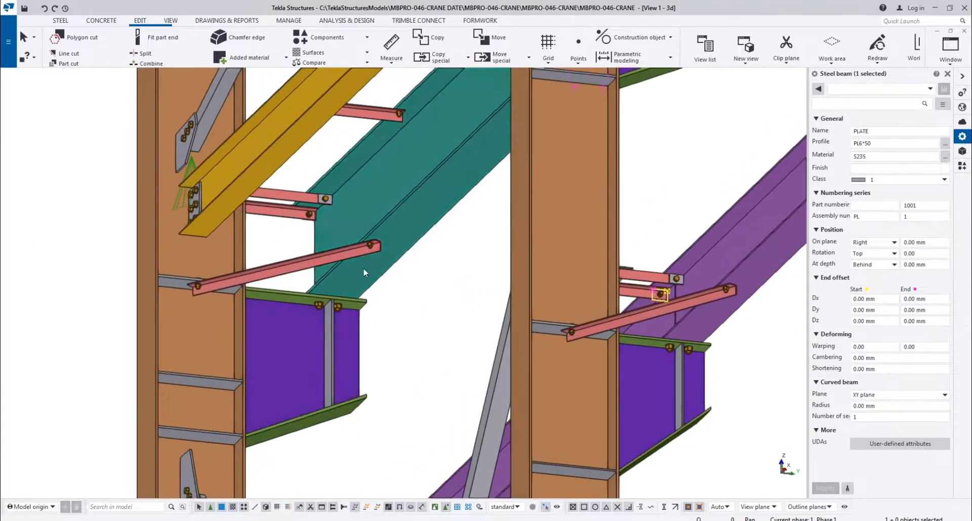
{"action": "right_click", "coordinate": [412, 324]}
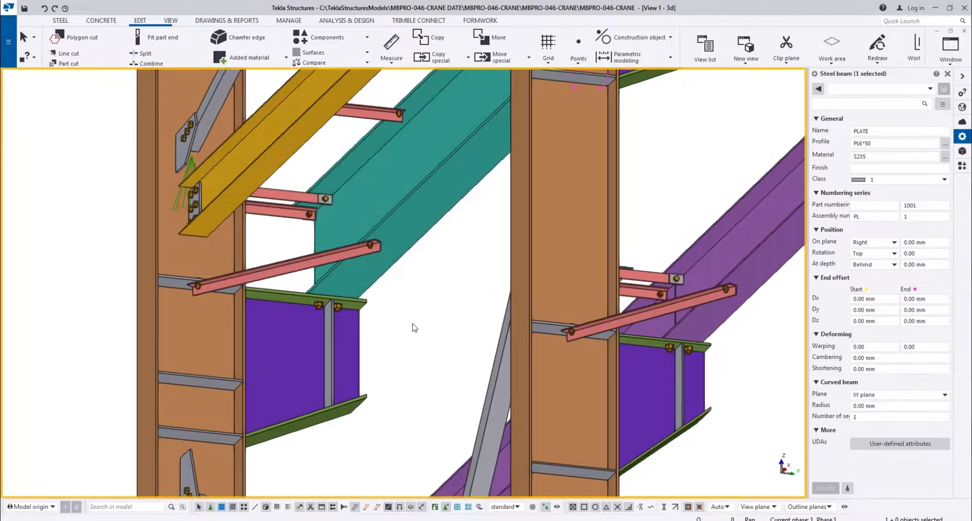
{"action": "left_click", "coordinate": [434, 380]}
{"action": "scroll", "coordinate": [357, 256], "scroll_direction": "down", "scroll_amount": 2}
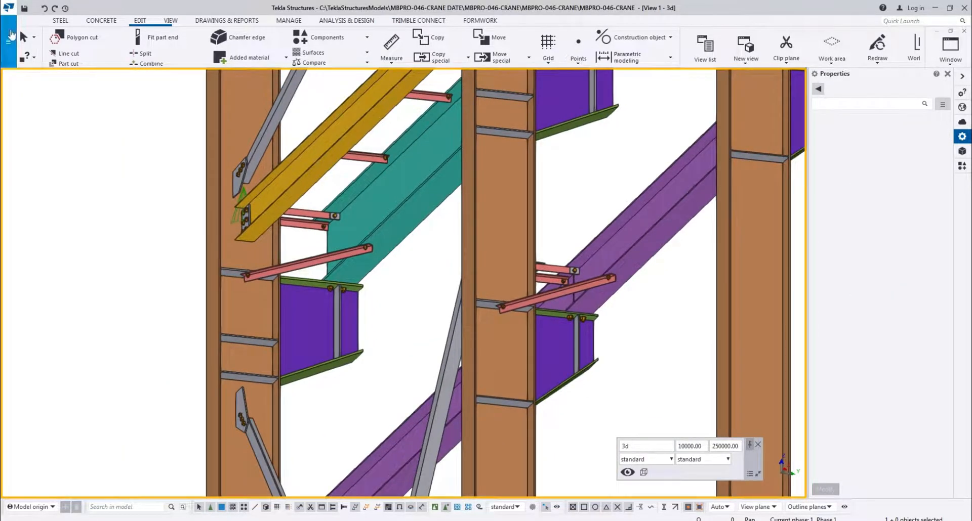
Repair the model database and save the model
{"action": "left_click", "coordinate": [11, 34]}
{"action": "left_click", "coordinate": [56, 323]}
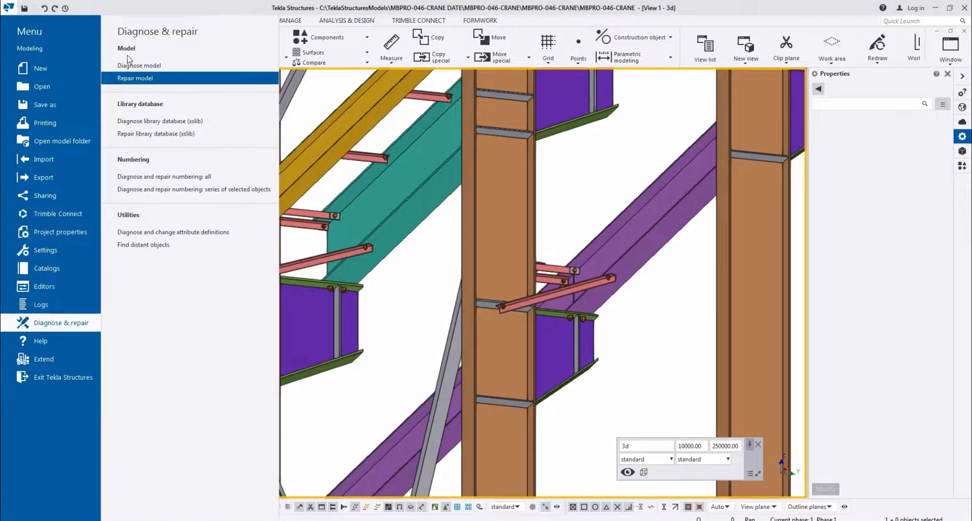
{"action": "left_click", "coordinate": [130, 64]}
{"action": "left_click", "coordinate": [108, 357]}
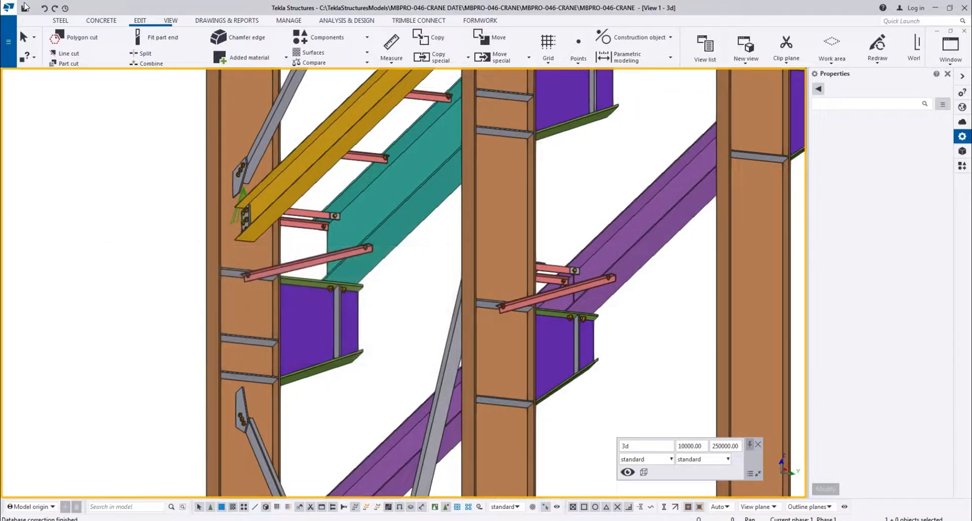
Bring up the View 1 - 3d view and examine the copied frames and crane beams from grid A across to grid E
{"action": "left_click", "coordinate": [954, 46]}
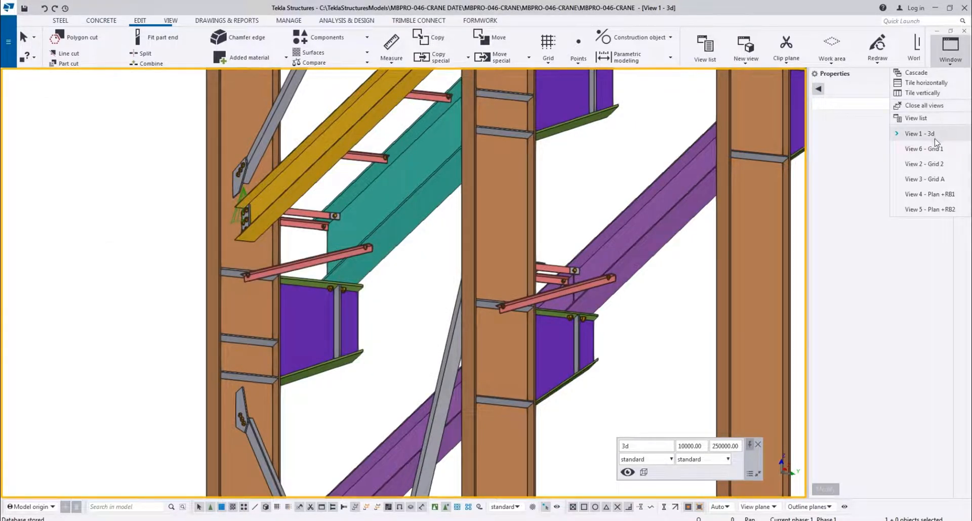
{"action": "left_click", "coordinate": [934, 135]}
{"action": "scroll", "coordinate": [450, 208], "scroll_direction": "down", "scroll_amount": 9}
{"action": "middle_click_drag", "start_coordinate": [459, 204], "coordinate": [503, 334], "text": "ctrl"}
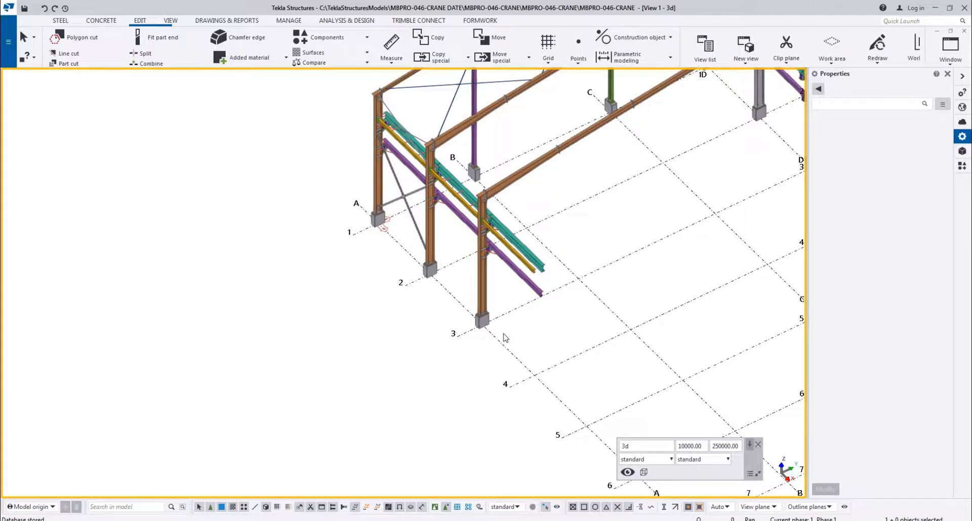
{"action": "scroll", "coordinate": [654, 252], "scroll_direction": "down", "scroll_amount": 5}
{"action": "scroll", "coordinate": [702, 220], "scroll_direction": "up", "scroll_amount": 5}
{"action": "middle_click_drag", "start_coordinate": [653, 168], "coordinate": [323, 333]}
{"action": "scroll", "coordinate": [324, 333], "scroll_direction": "down", "scroll_amount": 4}
{"action": "scroll", "coordinate": [410, 305], "scroll_direction": "up", "scroll_amount": 10}
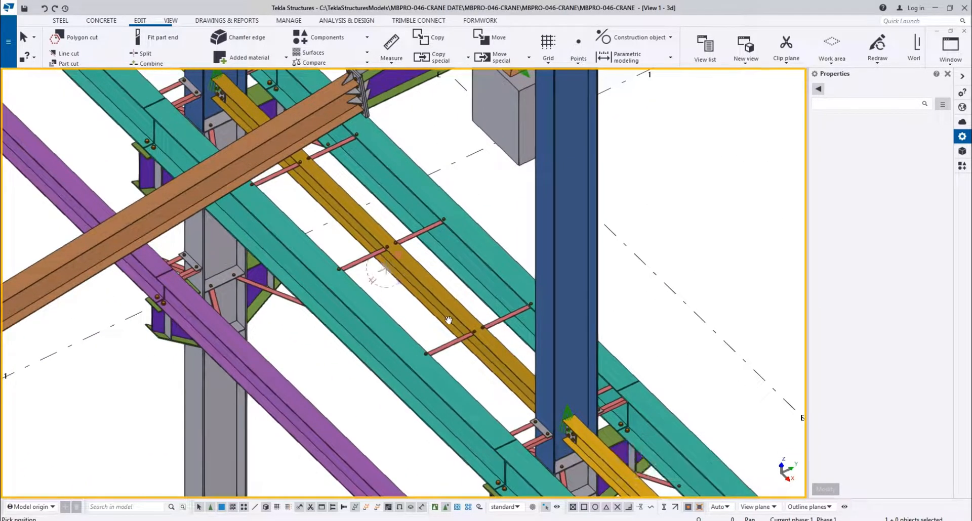
Examine the teal, purple and yellow crane beams with their ties along the middle columns and the outer frames
{"action": "middle_click_drag", "start_coordinate": [448, 320], "coordinate": [577, 304], "text": "ctrl"}
{"action": "scroll", "coordinate": [329, 280], "scroll_direction": "down", "scroll_amount": 2}
{"action": "middle_click_drag", "start_coordinate": [526, 366], "coordinate": [392, 305]}
{"action": "scroll", "coordinate": [334, 247], "scroll_direction": "up", "scroll_amount": 3}
{"action": "scroll", "coordinate": [392, 305], "scroll_direction": "down", "scroll_amount": 3}
{"action": "scroll", "coordinate": [341, 230], "scroll_direction": "up", "scroll_amount": 6}
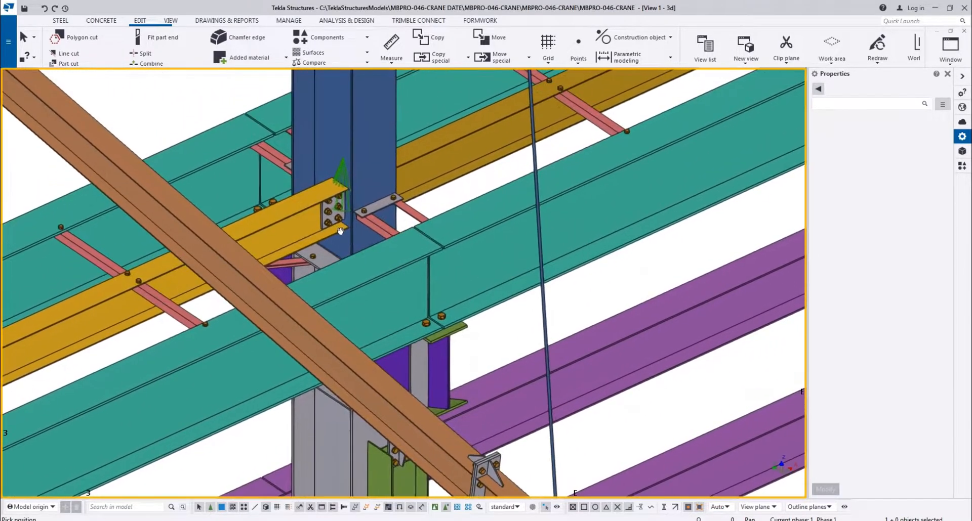
{"action": "middle_click_drag", "start_coordinate": [341, 231], "coordinate": [362, 211], "text": "ctrl"}
{"action": "middle_click_drag", "start_coordinate": [397, 253], "coordinate": [523, 220], "text": "ctrl"}
{"action": "scroll", "coordinate": [522, 220], "scroll_direction": "down", "scroll_amount": 5}
{"action": "scroll", "coordinate": [398, 214], "scroll_direction": "up", "scroll_amount": 8}
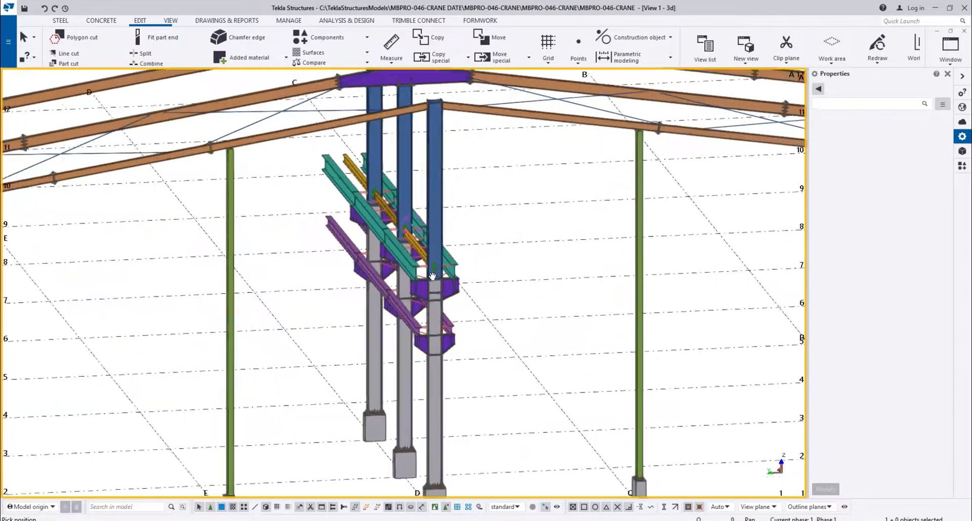
Examine the ridge frames and the bolted end connections of the yellow beam on the blue middle columns
{"action": "scroll", "coordinate": [430, 226], "scroll_direction": "down", "scroll_amount": 3}
{"action": "middle_click_drag", "start_coordinate": [439, 266], "coordinate": [397, 458]}
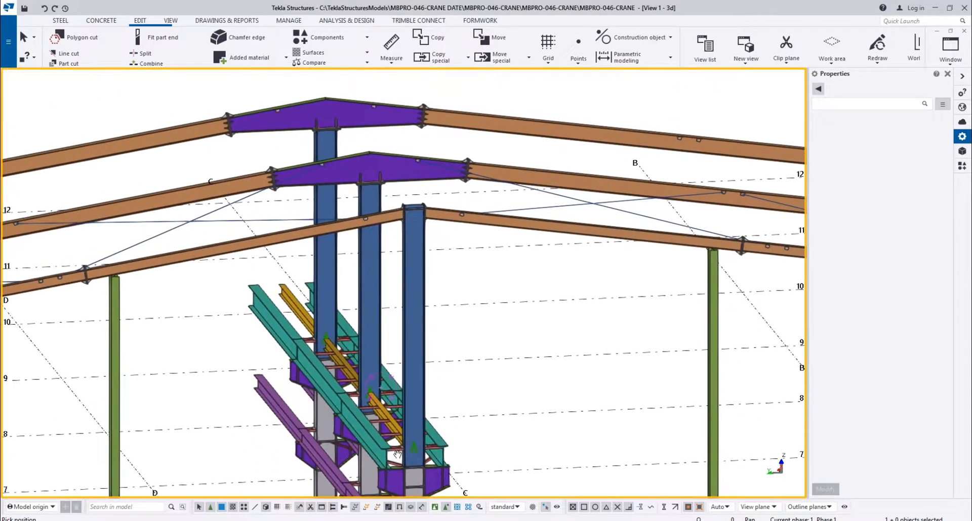
{"action": "scroll", "coordinate": [392, 173], "scroll_direction": "up", "scroll_amount": 2}
{"action": "middle_click_drag", "start_coordinate": [380, 273], "coordinate": [439, 100]}
{"action": "scroll", "coordinate": [280, 264], "scroll_direction": "up", "scroll_amount": 2}
{"action": "middle_click_drag", "start_coordinate": [279, 263], "coordinate": [304, 220]}
{"action": "scroll", "coordinate": [500, 256], "scroll_direction": "down", "scroll_amount": 3}
{"action": "scroll", "coordinate": [427, 232], "scroll_direction": "up", "scroll_amount": 8}
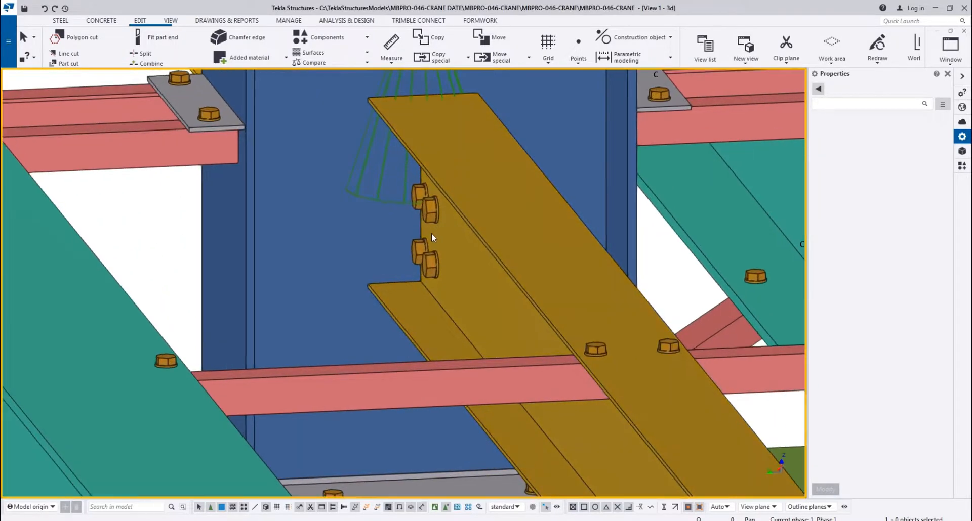
{"action": "mouse_move", "coordinate": [530, 195]}
{"action": "middle_mouse_down", "text": "ctrl"}
{"action": "mouse_move", "coordinate": [600, 208]}
{"action": "mouse_move", "coordinate": [593, 212]}
{"action": "middle_mouse_up", "text": "ctrl"}
{"action": "scroll", "coordinate": [372, 161], "scroll_direction": "down", "scroll_amount": 2}
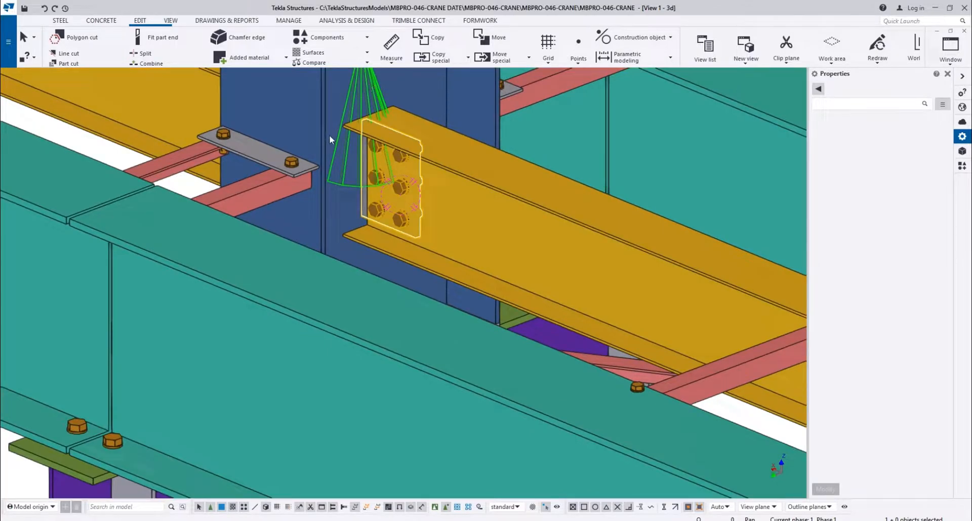
Set the horizontal bolt count to 1 in the yellow beam's Shear Pl Col Stiff Spc (42) connection at the blue column
{"action": "double_click", "coordinate": [384, 250]}
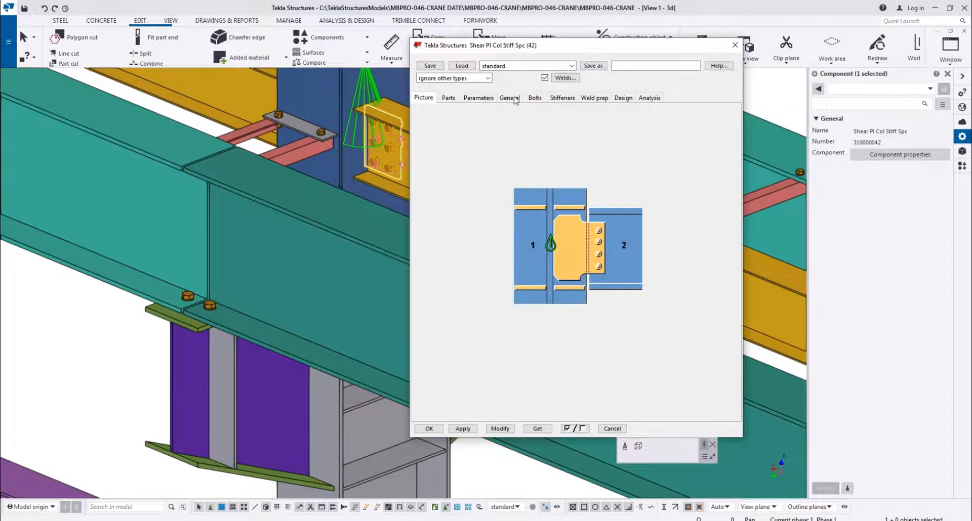
{"action": "left_click", "coordinate": [535, 99]}
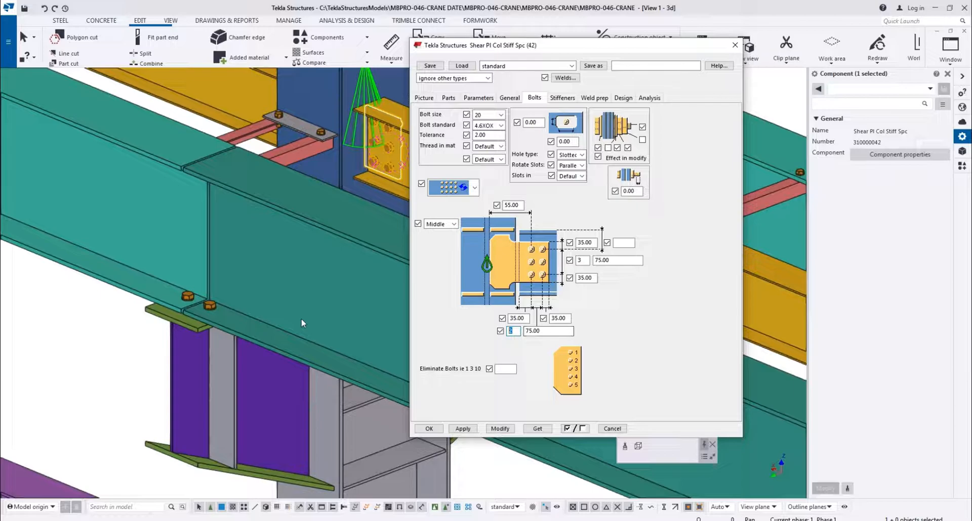
{"action": "type", "text": "1"}
{"action": "scroll", "coordinate": [305, 324], "scroll_direction": "down", "scroll_amount": 2}
{"action": "middle_click_drag", "start_coordinate": [269, 313], "coordinate": [131, 320]}
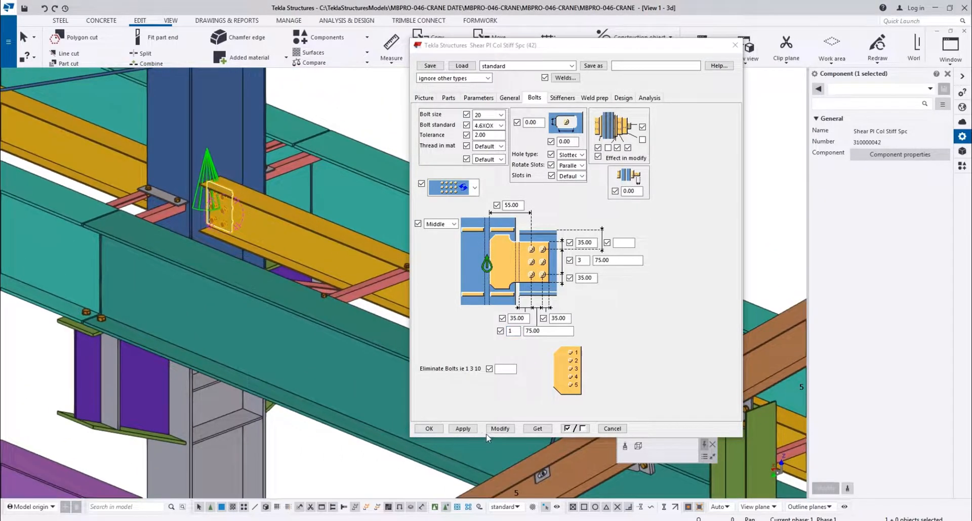
{"action": "left_click", "coordinate": [487, 431]}
{"action": "scroll", "coordinate": [175, 160], "scroll_direction": "up", "scroll_amount": 6}
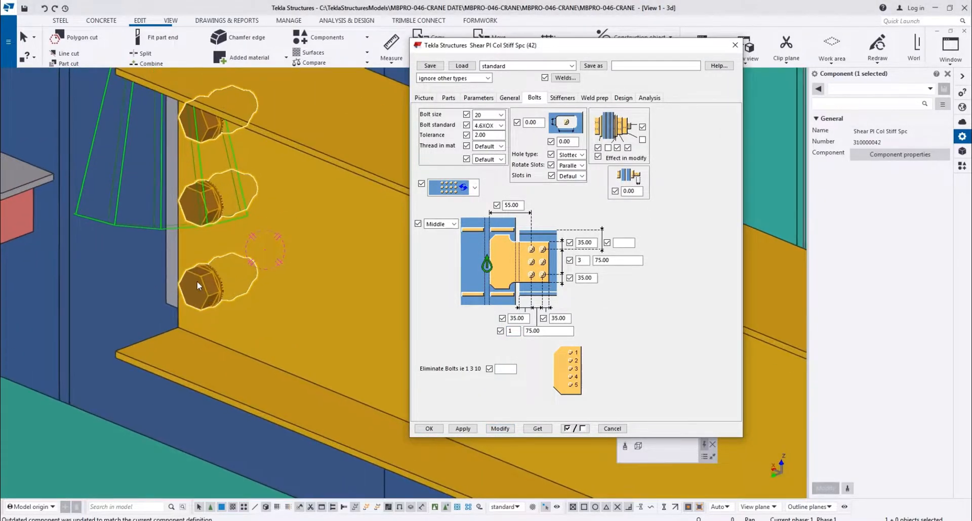
Set the bolt edge distance at the beam end to 50 mm in the same shear plate connection
{"action": "scroll", "coordinate": [197, 285], "scroll_direction": "down", "scroll_amount": 3}
{"action": "scroll", "coordinate": [268, 272], "scroll_direction": "down", "scroll_amount": 3}
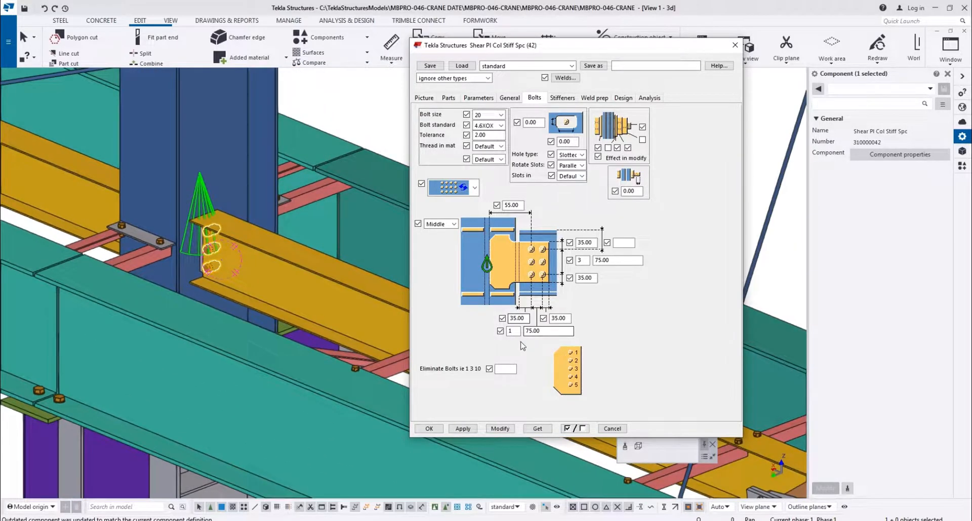
{"action": "left_click_drag", "start_coordinate": [527, 319], "coordinate": [256, 320]}
{"action": "type", "text": "50"}
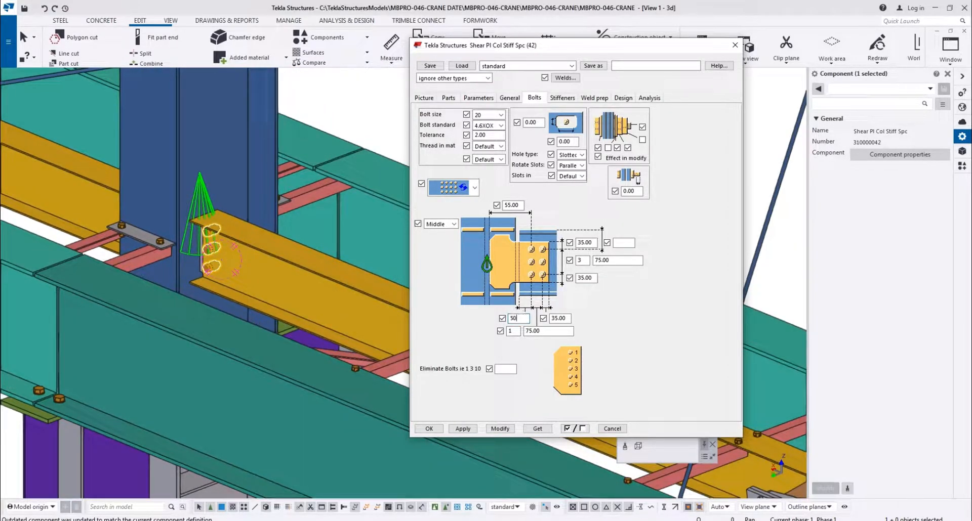
{"action": "left_click", "coordinate": [499, 429]}
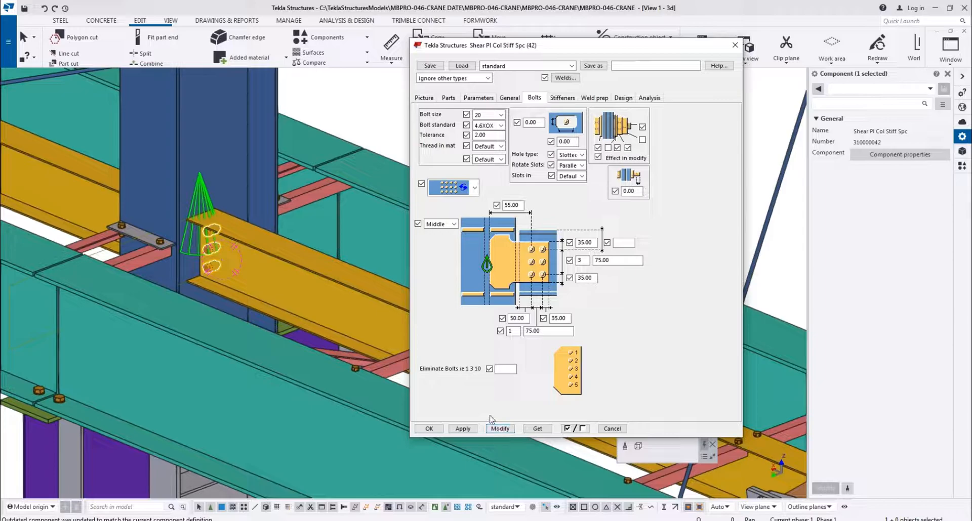
{"action": "left_click", "coordinate": [335, 122]}
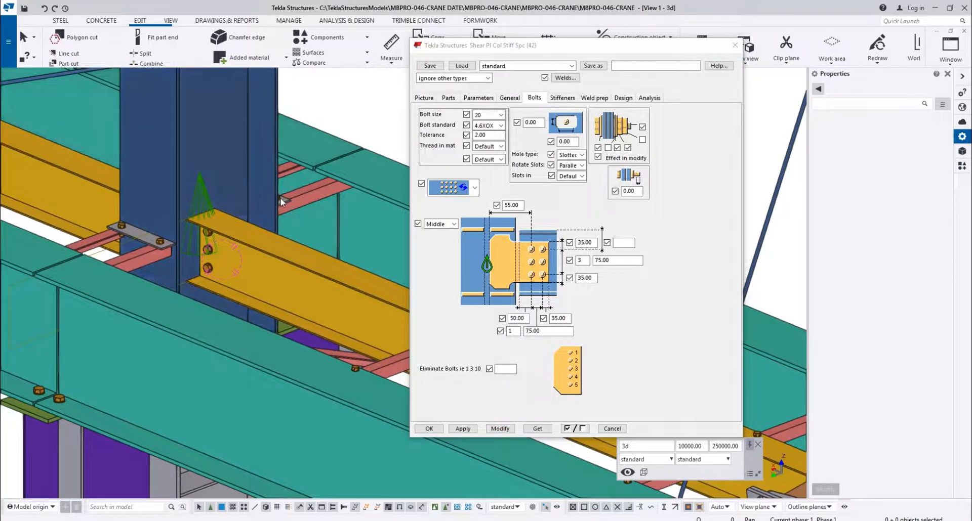
Inspect the modified shear plate and its bolts on the yellow beam from several sides
{"action": "scroll", "coordinate": [223, 242], "scroll_direction": "up", "scroll_amount": 4}
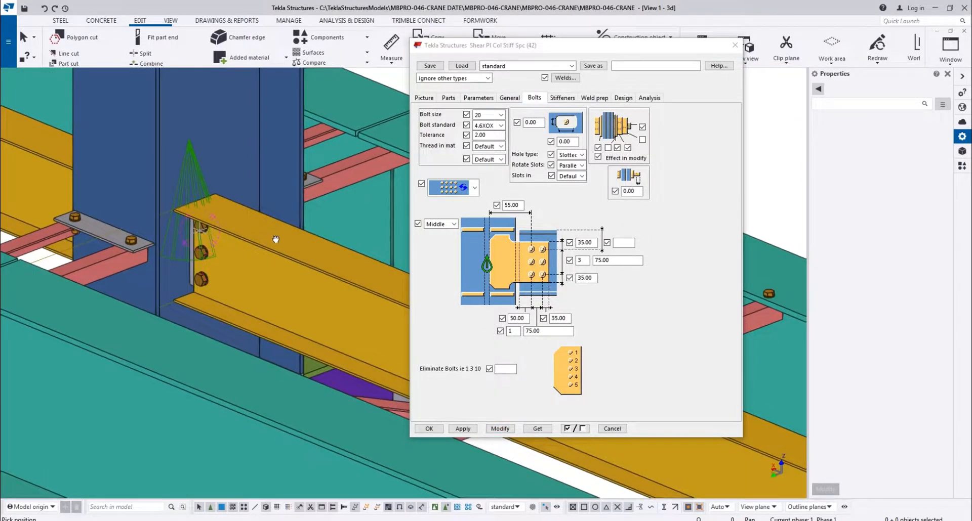
{"action": "scroll", "coordinate": [125, 225], "scroll_direction": "up", "scroll_amount": 2}
{"action": "mouse_move", "coordinate": [124, 225]}
{"action": "middle_mouse_down", "text": "ctrl"}
{"action": "mouse_move", "coordinate": [91, 221]}
{"action": "mouse_move", "coordinate": [98, 202]}
{"action": "mouse_move", "coordinate": [195, 183]}
{"action": "mouse_move", "coordinate": [287, 122]}
{"action": "mouse_move", "coordinate": [126, 175]}
{"action": "mouse_move", "coordinate": [122, 263]}
{"action": "mouse_move", "coordinate": [71, 317]}
{"action": "middle_mouse_up", "text": "ctrl"}
{"action": "scroll", "coordinate": [161, 258], "scroll_direction": "up", "scroll_amount": 5}
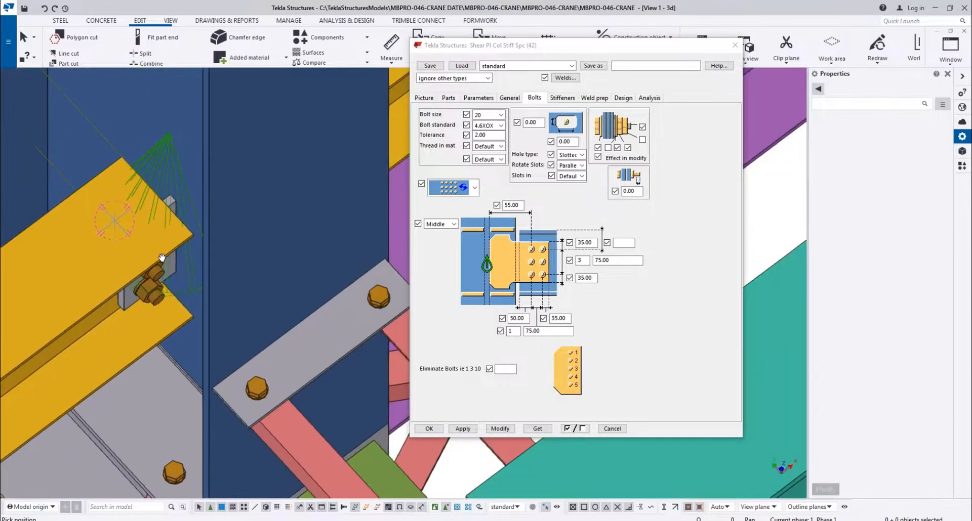
{"action": "scroll", "coordinate": [197, 205], "scroll_direction": "down", "scroll_amount": 8}
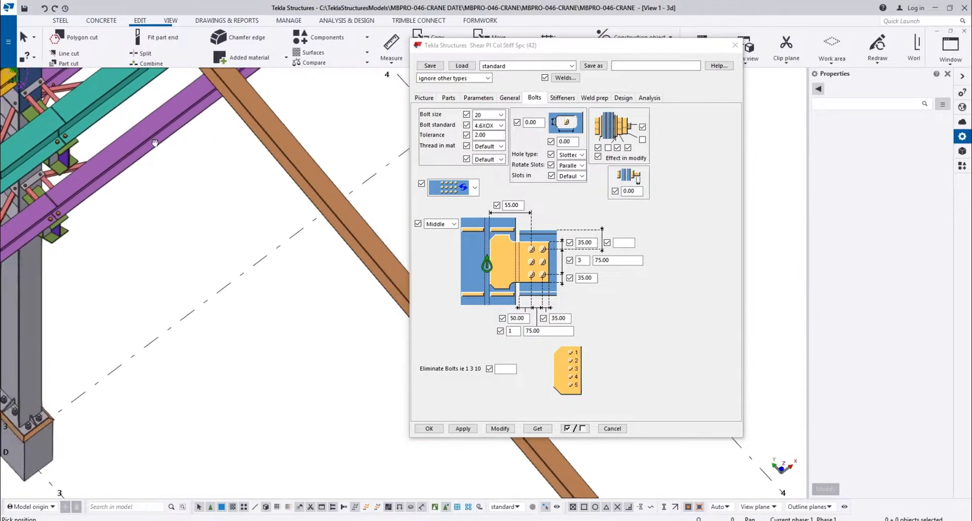
{"action": "middle_click_drag", "start_coordinate": [155, 143], "coordinate": [91, 83]}
{"action": "scroll", "coordinate": [91, 84], "scroll_direction": "down", "scroll_amount": 6}
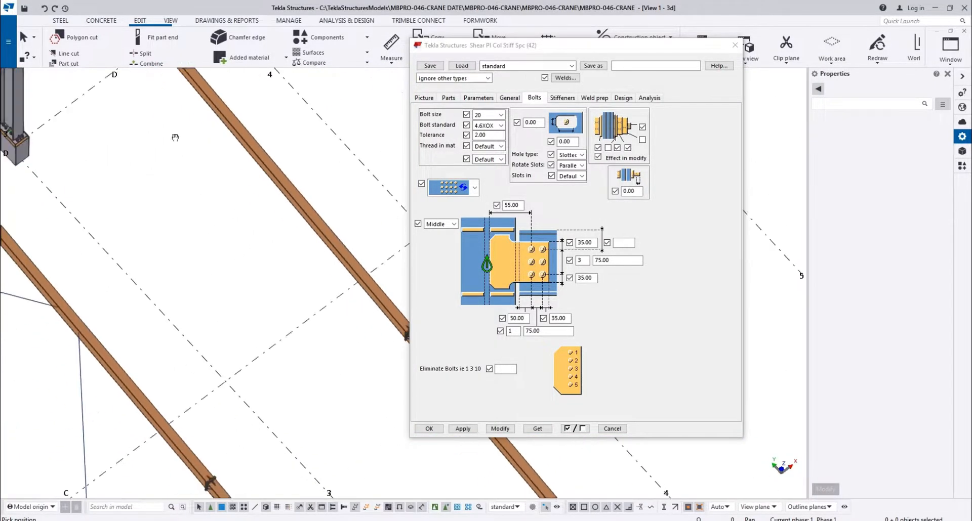
Apply the single bolt column and 50 mm edge distance to the yellow beam's shear plate connection on the grid A column
{"action": "middle_click_drag", "start_coordinate": [392, 268], "coordinate": [344, 284]}
{"action": "scroll", "coordinate": [372, 297], "scroll_direction": "up", "scroll_amount": 6}
{"action": "scroll", "coordinate": [371, 296], "scroll_direction": "up", "scroll_amount": 4}
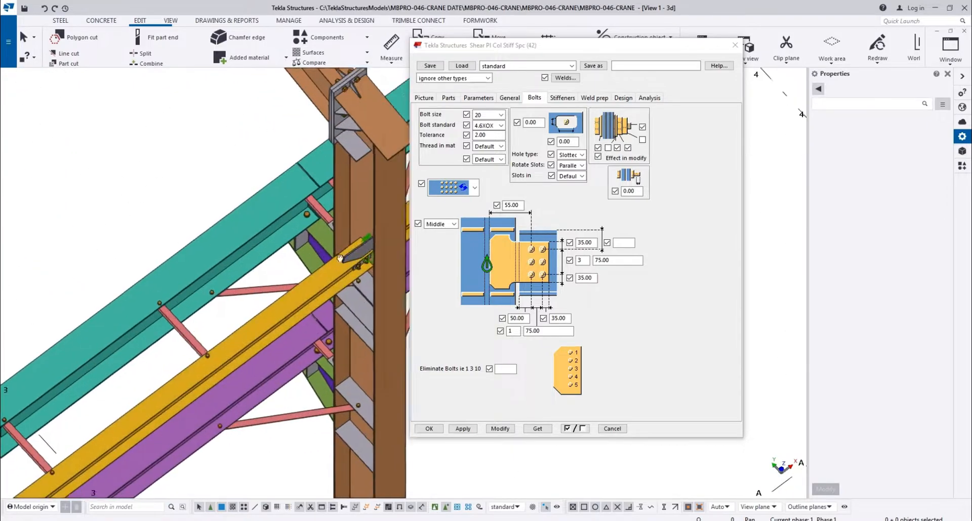
{"action": "left_click", "coordinate": [318, 211]}
{"action": "left_click", "coordinate": [499, 428]}
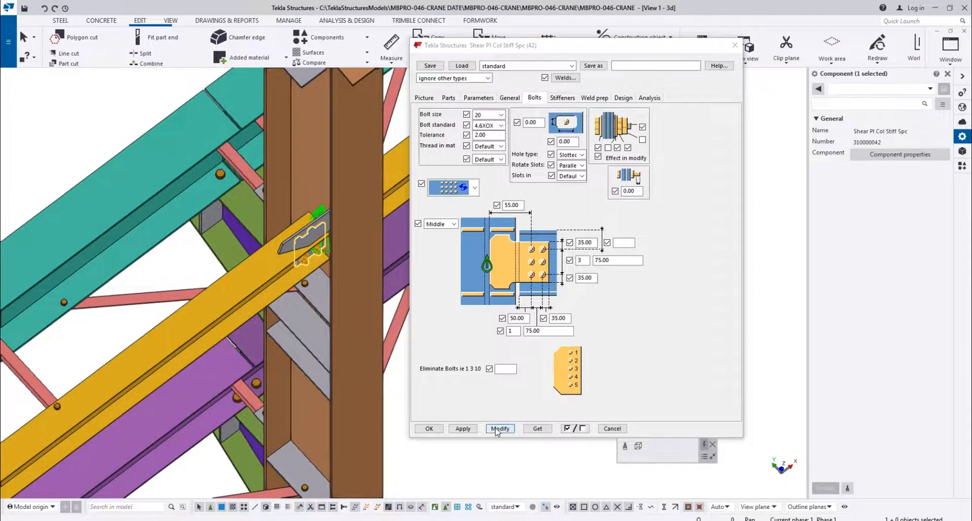
Bring up the View 3 - Grid A elevation at the yellow beam's connection on the grid line 3 column
{"action": "left_click", "coordinate": [950, 48]}
{"action": "left_click", "coordinate": [924, 179]}
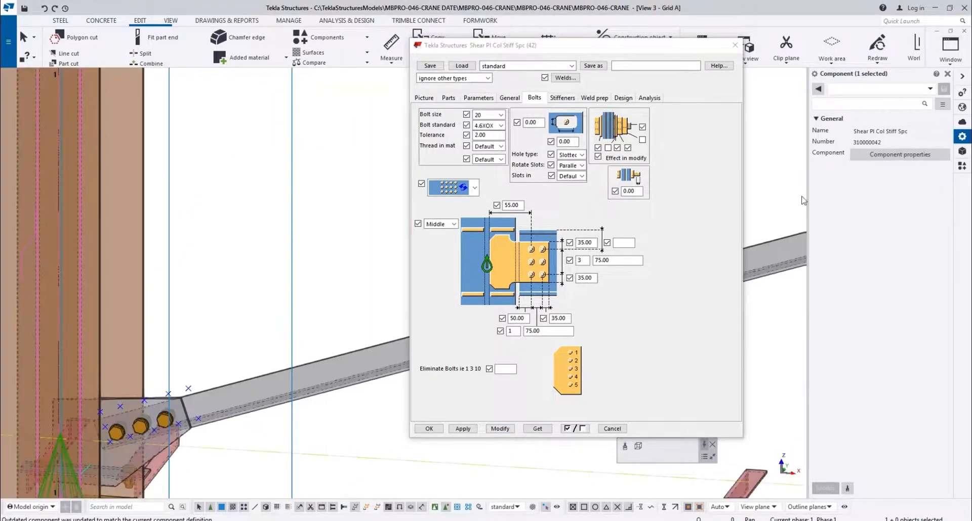
{"action": "scroll", "coordinate": [182, 200], "scroll_direction": "up", "scroll_amount": 3}
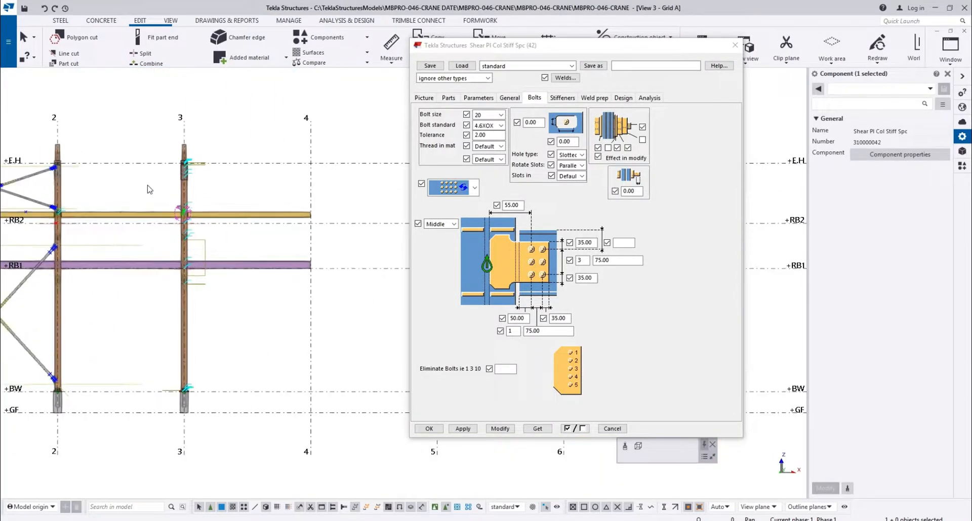
{"action": "right_click", "coordinate": [147, 185]}
{"action": "left_click", "coordinate": [180, 243]}
{"action": "scroll", "coordinate": [176, 236], "scroll_direction": "up", "scroll_amount": 3}
{"action": "scroll", "coordinate": [190, 202], "scroll_direction": "up", "scroll_amount": 8}
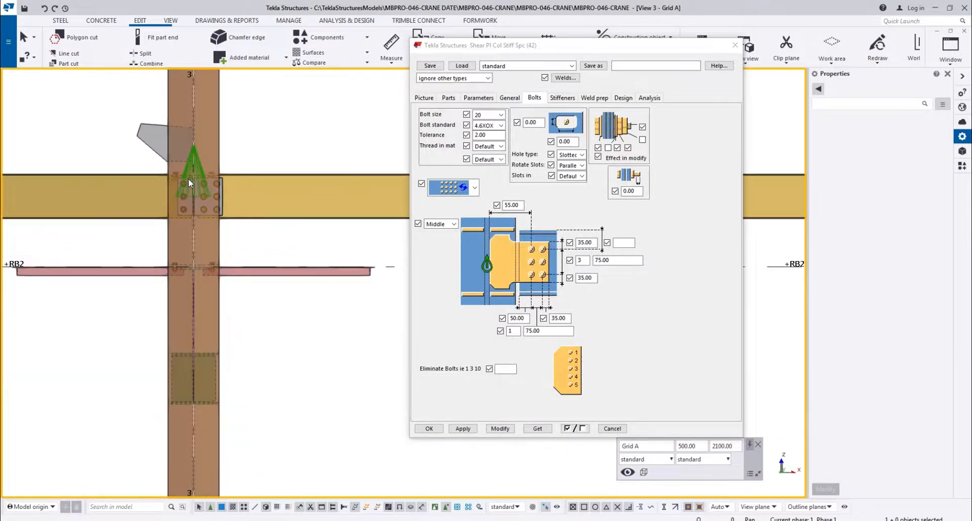
Measure the horizontal gap between the yellow beam's end and the column centre at grid line 3
{"action": "key", "text": "f"}
{"action": "scroll", "coordinate": [239, 167], "scroll_direction": "up", "scroll_amount": 1}
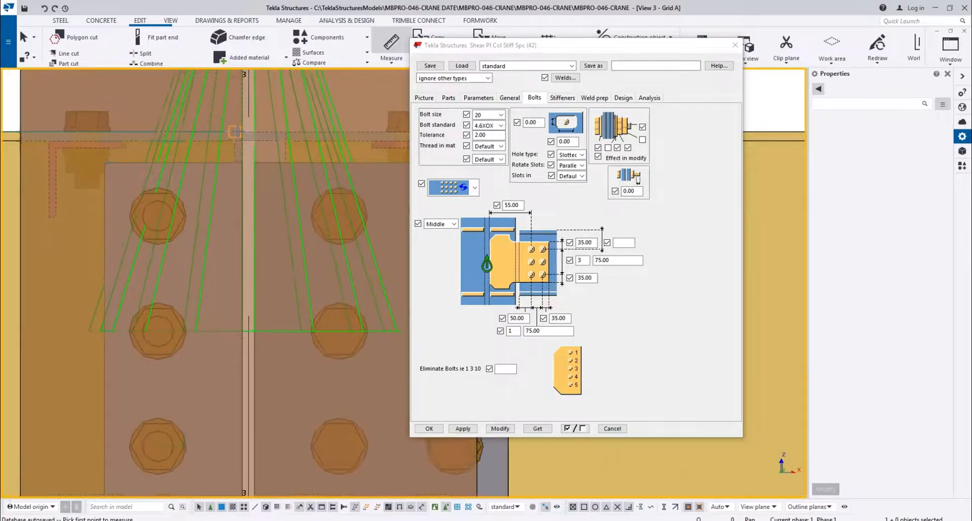
{"action": "middle_click_drag", "start_coordinate": [247, 101], "coordinate": [236, 273]}
{"action": "scroll", "coordinate": [240, 263], "scroll_direction": "down", "scroll_amount": 4}
{"action": "scroll", "coordinate": [242, 274], "scroll_direction": "up", "scroll_amount": 5}
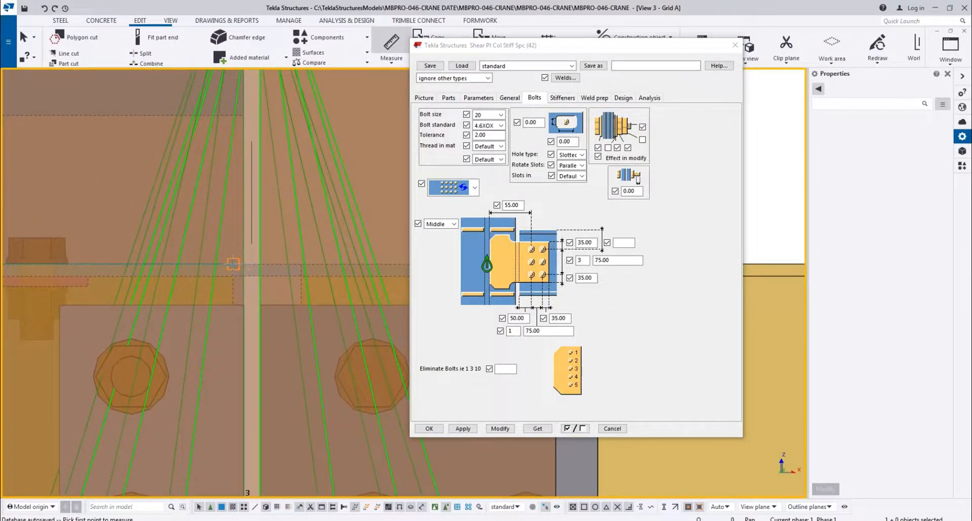
{"action": "left_click", "coordinate": [244, 264]}
{"action": "left_click", "coordinate": [240, 247]}
{"action": "scroll", "coordinate": [240, 246], "scroll_direction": "down", "scroll_amount": 4}
{"action": "middle_click_drag", "start_coordinate": [251, 271], "coordinate": [309, 244]}
{"action": "key", "text": "Escape"}
Inspect the yellow beam, the brown column and the bolted shear plates where they meet on grid line 3
{"action": "left_click", "coordinate": [125, 237]}
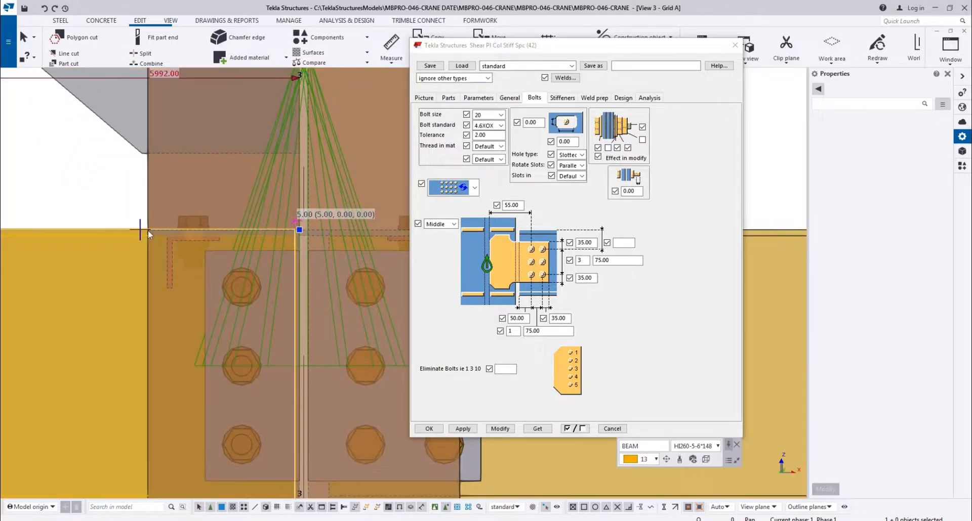
{"action": "scroll", "coordinate": [266, 283], "scroll_direction": "up", "scroll_amount": 5}
{"action": "left_click", "coordinate": [208, 242]}
{"action": "scroll", "coordinate": [240, 286], "scroll_direction": "up", "scroll_amount": 1}
{"action": "key", "text": "f"}
{"action": "scroll", "coordinate": [237, 262], "scroll_direction": "down", "scroll_amount": 5}
{"action": "key", "text": "Escape"}
{"action": "scroll", "coordinate": [217, 278], "scroll_direction": "down", "scroll_amount": 1}
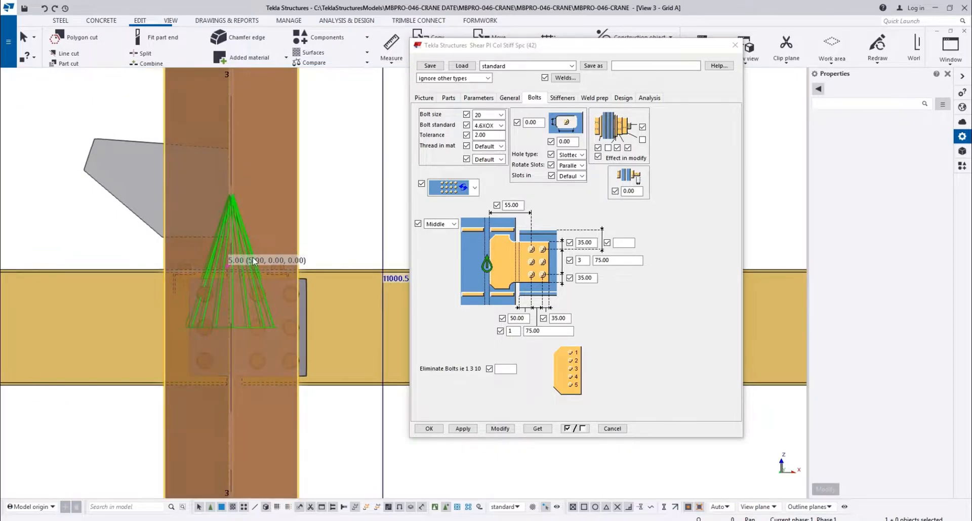
{"action": "left_click", "coordinate": [225, 276]}
{"action": "scroll", "coordinate": [234, 274], "scroll_direction": "up", "scroll_amount": 6}
{"action": "scroll", "coordinate": [222, 253], "scroll_direction": "down", "scroll_amount": 3}
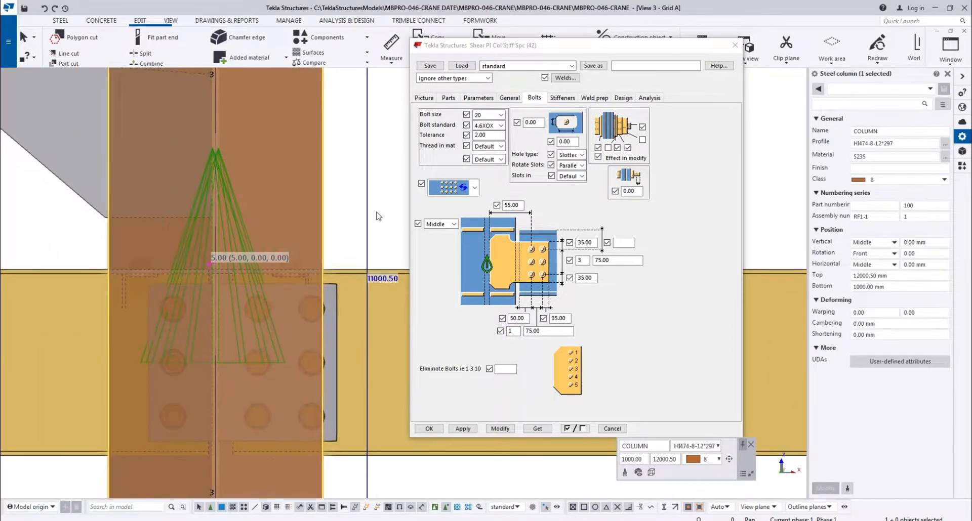
{"action": "left_click", "coordinate": [356, 230]}
{"action": "scroll", "coordinate": [195, 278], "scroll_direction": "up", "scroll_amount": 1}
{"action": "scroll", "coordinate": [241, 274], "scroll_direction": "down", "scroll_amount": 2}
{"action": "scroll", "coordinate": [284, 258], "scroll_direction": "up", "scroll_amount": 2}
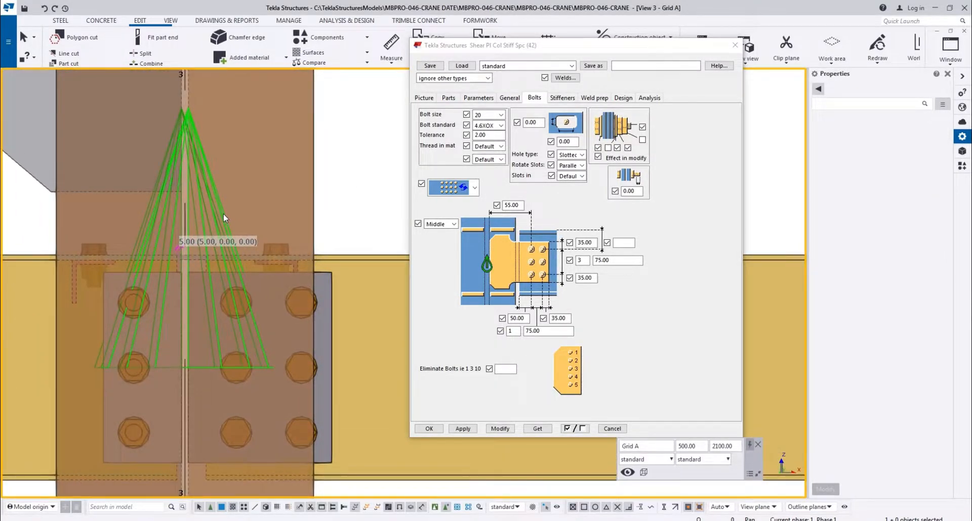
{"action": "scroll", "coordinate": [220, 216], "scroll_direction": "up", "scroll_amount": 3}
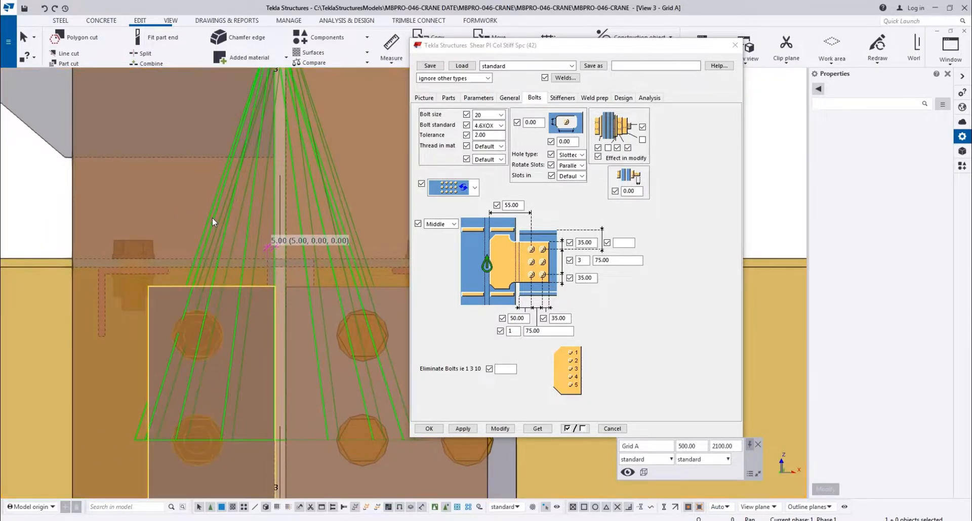
Measure the horizontal distance from the upper bolt to the yellow beam's end and compare it with the connection's edge distance setting
{"action": "left_click", "coordinate": [212, 218]}
{"action": "scroll", "coordinate": [214, 350], "scroll_direction": "up", "scroll_amount": 3}
{"action": "key", "text": "f"}
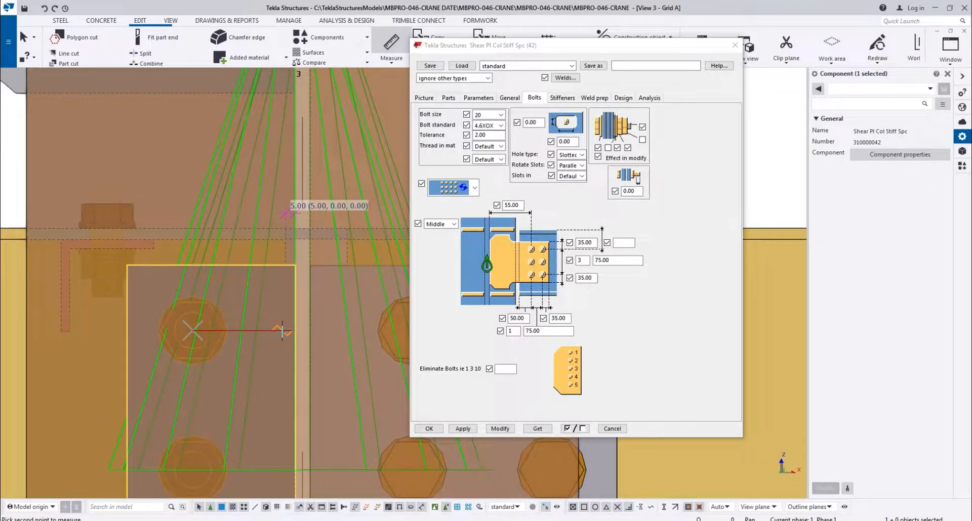
{"action": "left_click", "coordinate": [263, 315]}
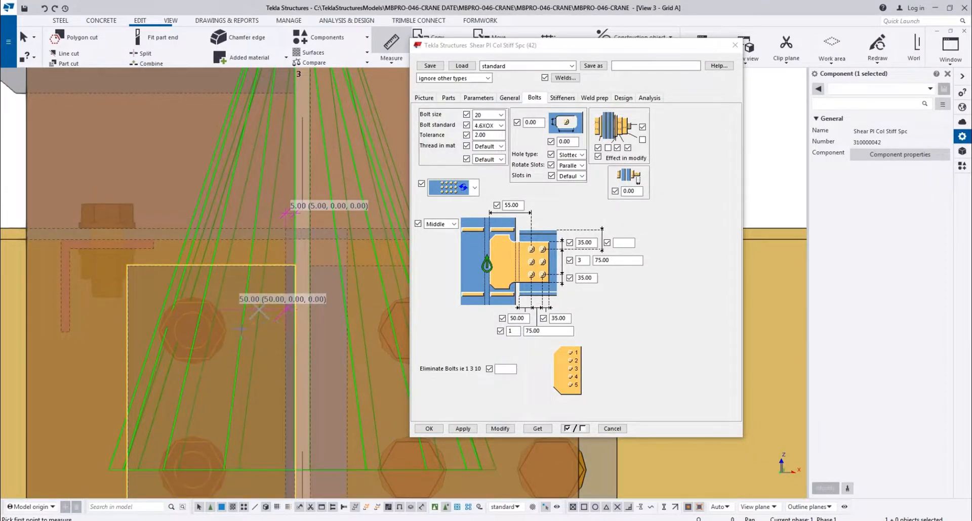
{"action": "scroll", "coordinate": [257, 315], "scroll_direction": "down", "scroll_amount": 2}
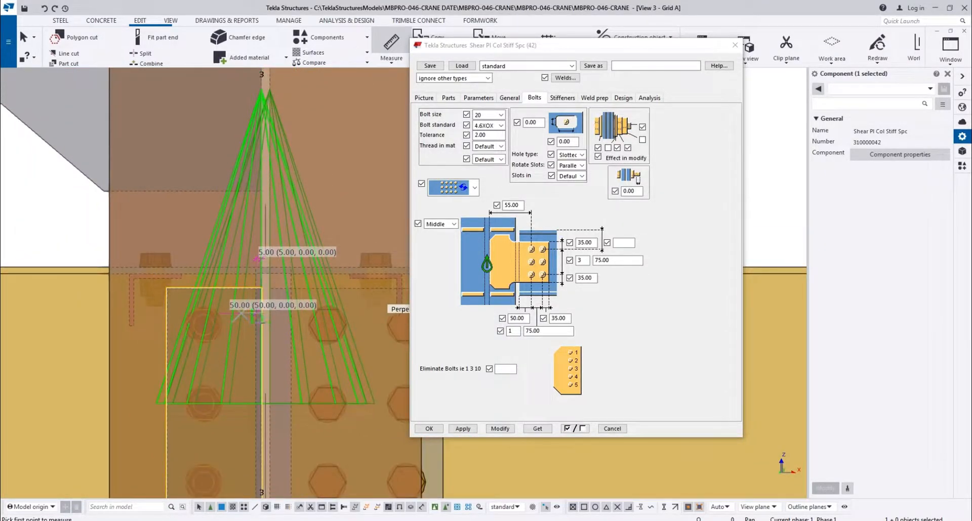
{"action": "double_click", "coordinate": [519, 318]}
{"action": "scroll", "coordinate": [203, 283], "scroll_direction": "down", "scroll_amount": 5}
{"action": "middle_click_drag", "start_coordinate": [222, 305], "coordinate": [334, 290]}
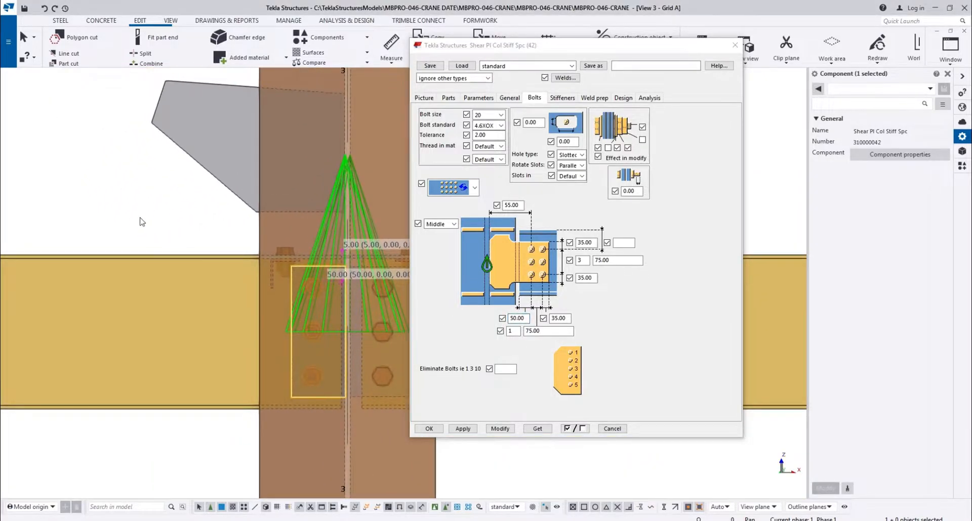
{"action": "left_click", "coordinate": [141, 219]}
{"action": "scroll", "coordinate": [342, 306], "scroll_direction": "up", "scroll_amount": 3}
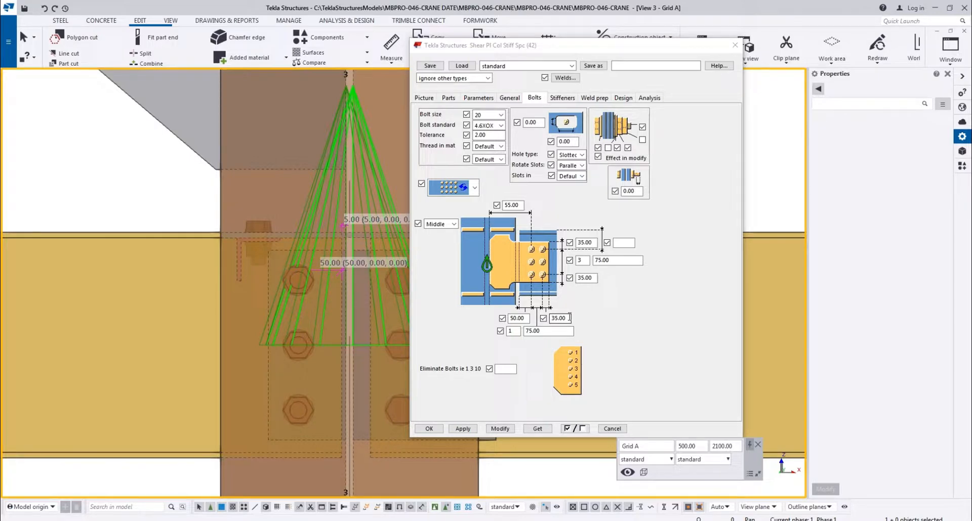
{"action": "scroll", "coordinate": [274, 223], "scroll_direction": "up", "scroll_amount": 1}
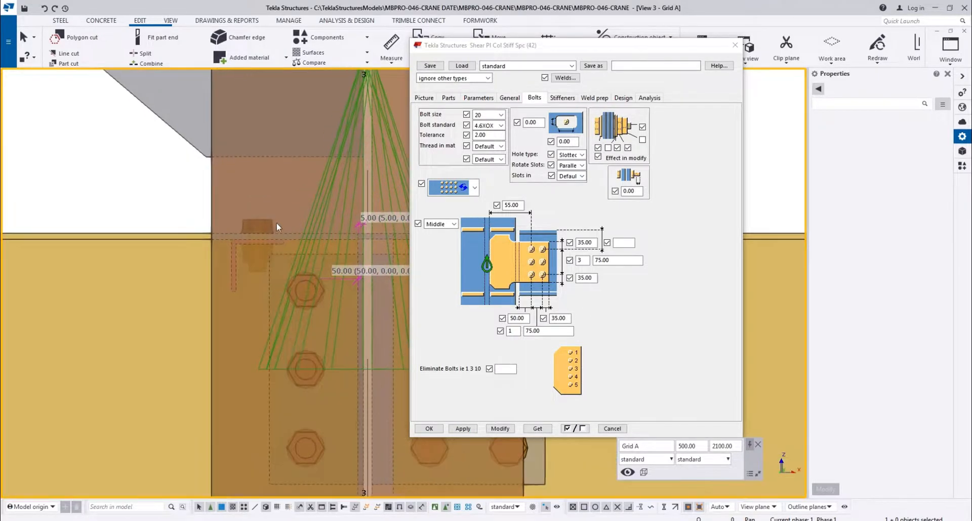
Select the left beam's shear plate connection and review its parts, parameters and general settings
{"action": "left_click", "coordinate": [318, 290]}
{"action": "middle_click_drag", "start_coordinate": [318, 290], "coordinate": [265, 299]}
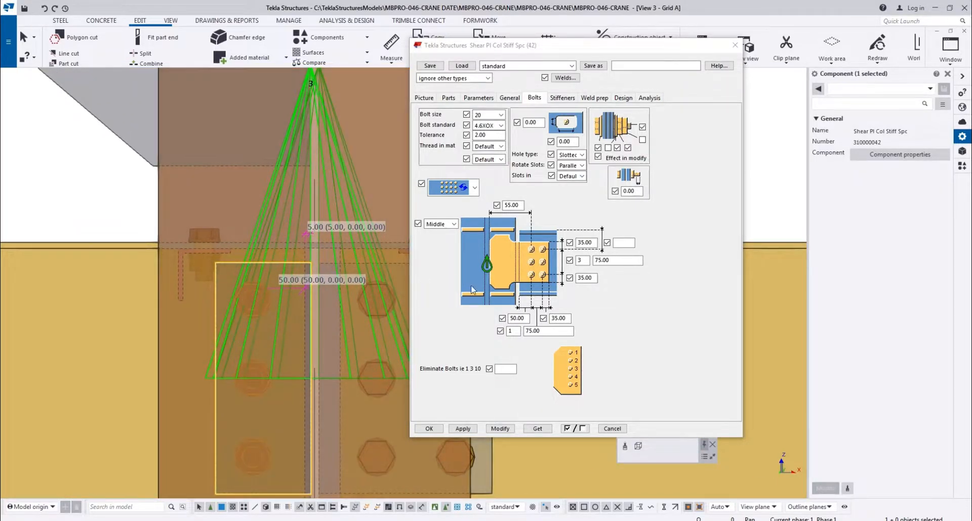
{"action": "double_click", "coordinate": [521, 205]}
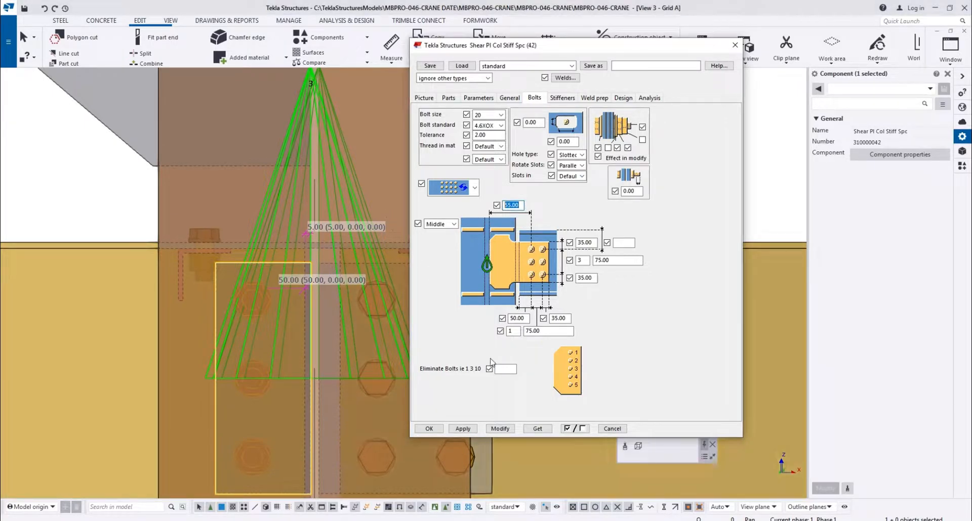
{"action": "left_click", "coordinate": [511, 98]}
{"action": "left_click", "coordinate": [489, 98]}
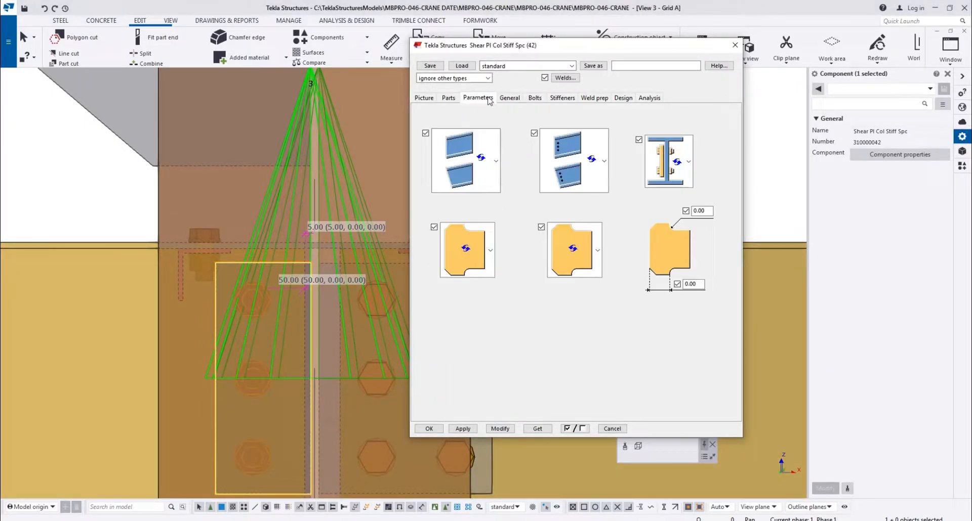
{"action": "left_click", "coordinate": [448, 98]}
{"action": "left_click", "coordinate": [510, 98]}
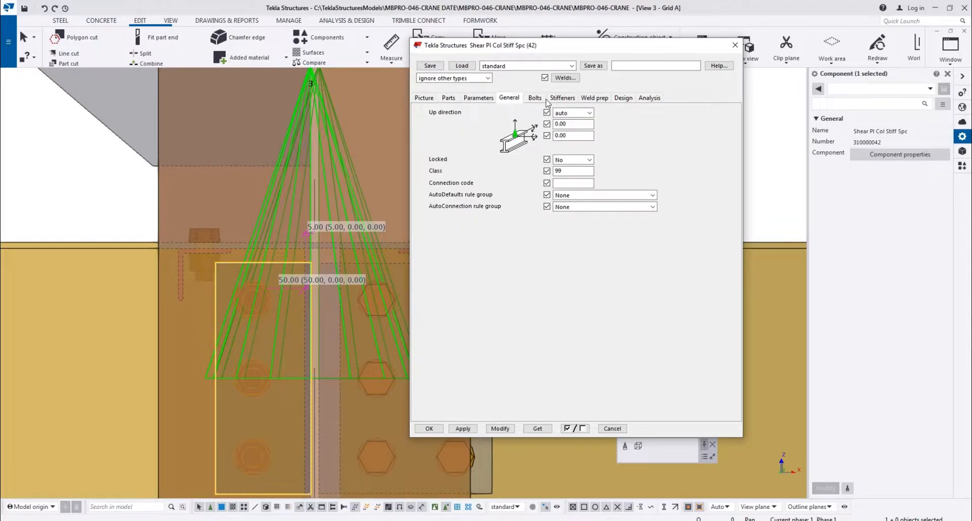
{"action": "left_click", "coordinate": [537, 98]}
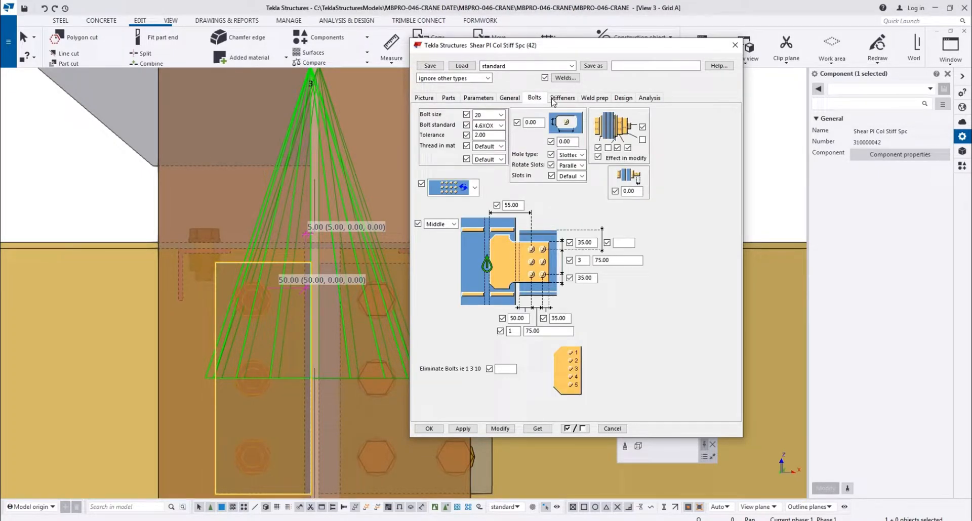
Set the bolt standard to 8.8XOX and apply it to the selected shear plate connection
{"action": "left_click", "coordinate": [498, 125]}
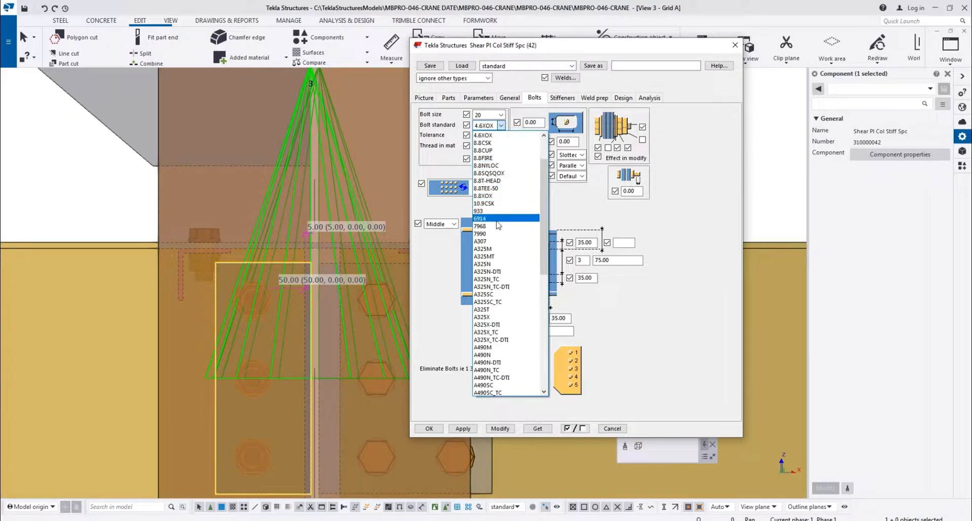
{"action": "left_click", "coordinate": [498, 196]}
{"action": "left_click", "coordinate": [498, 429]}
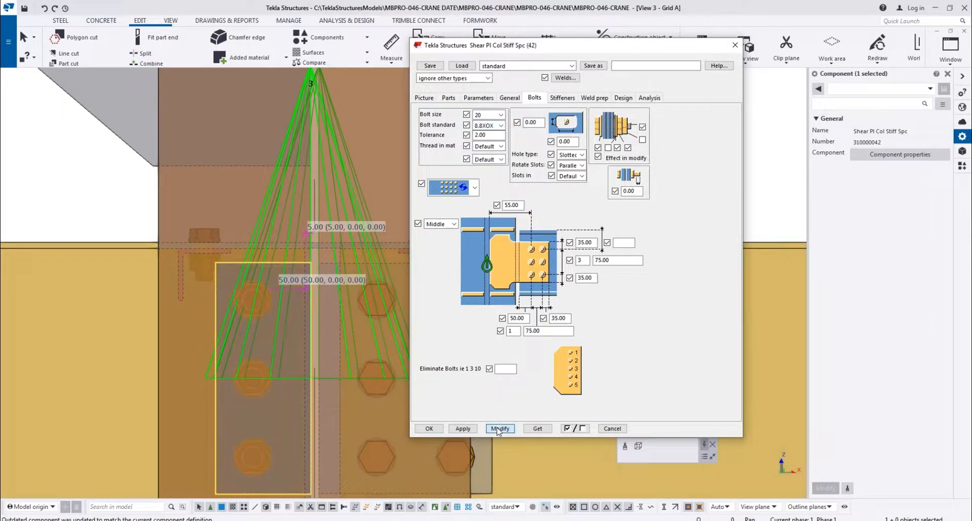
{"action": "scroll", "coordinate": [293, 305], "scroll_direction": "up", "scroll_amount": 3}
{"action": "middle_click_drag", "start_coordinate": [294, 305], "coordinate": [246, 281]}
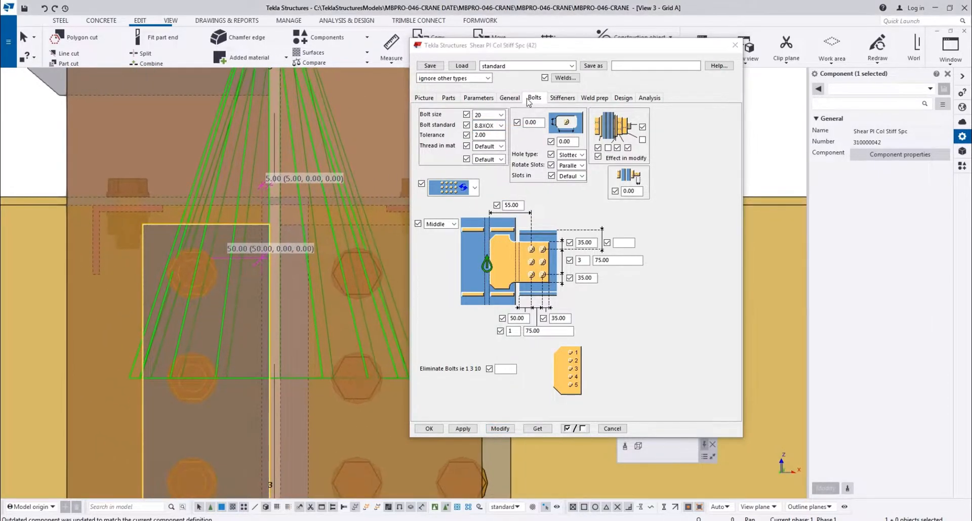
Review the connection's stiffener, weld preparation, design, analysis, general, parameter and part settings for a beam gap option
{"action": "left_click", "coordinate": [560, 98]}
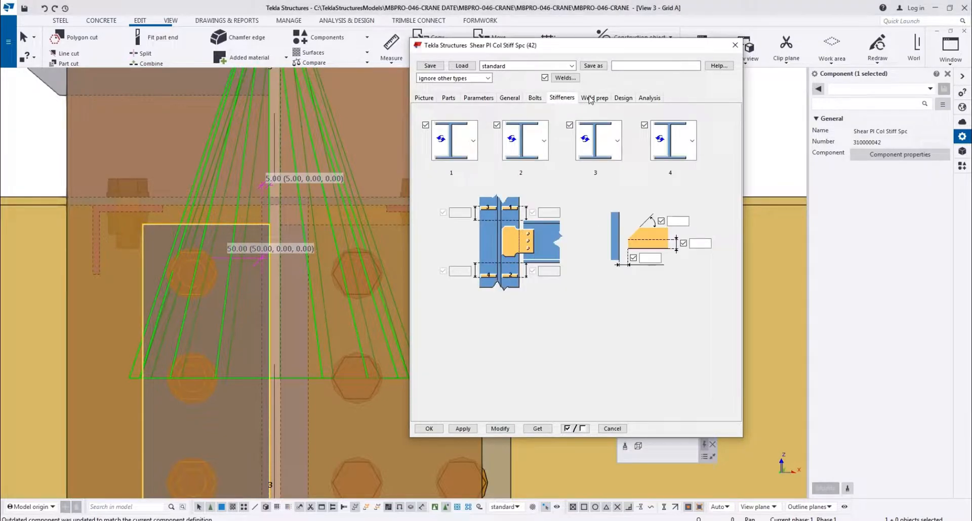
{"action": "left_click", "coordinate": [590, 99]}
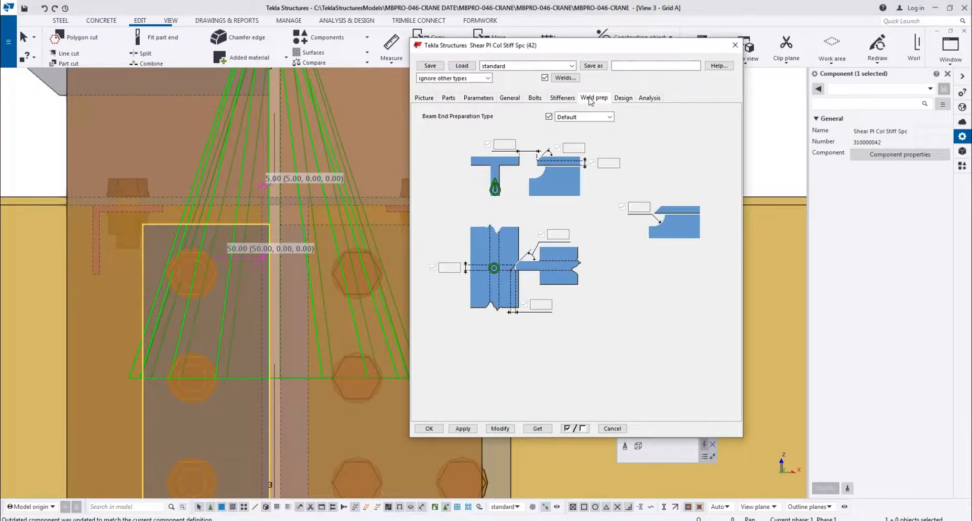
{"action": "left_click", "coordinate": [623, 98]}
{"action": "left_click", "coordinate": [651, 99]}
{"action": "left_click", "coordinate": [533, 99]}
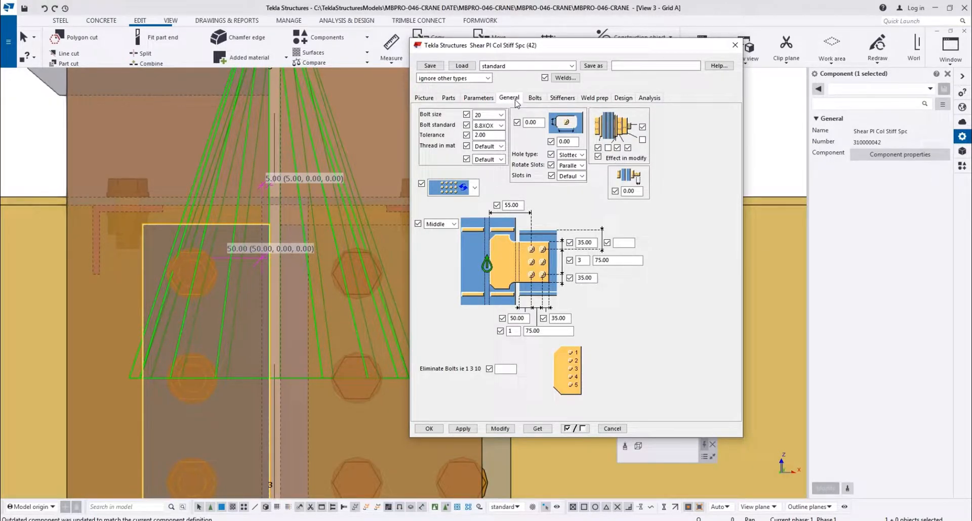
{"action": "left_click", "coordinate": [515, 101]}
{"action": "left_click", "coordinate": [478, 98]}
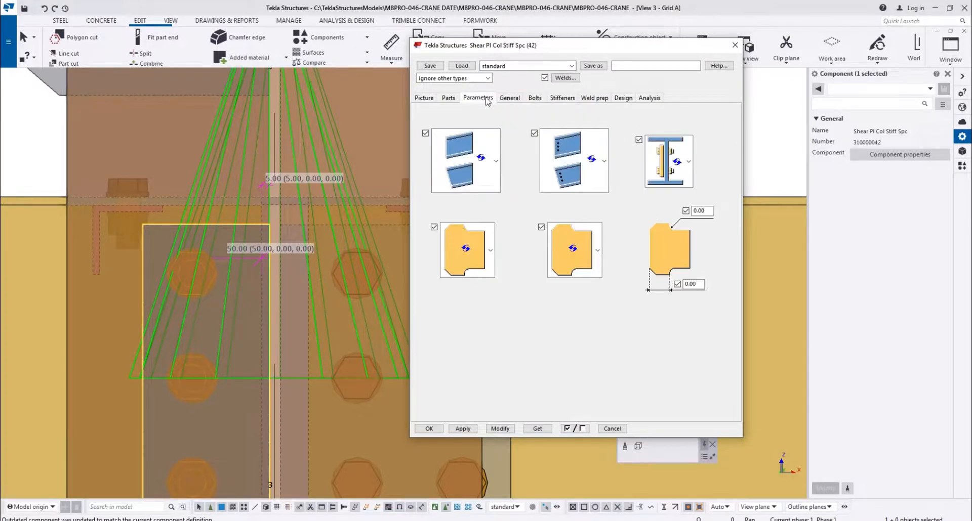
{"action": "left_click", "coordinate": [445, 99]}
Set the connection's upper horizontal bolt distance to 65 and apply it to the left shear plate
{"action": "left_click", "coordinate": [526, 100]}
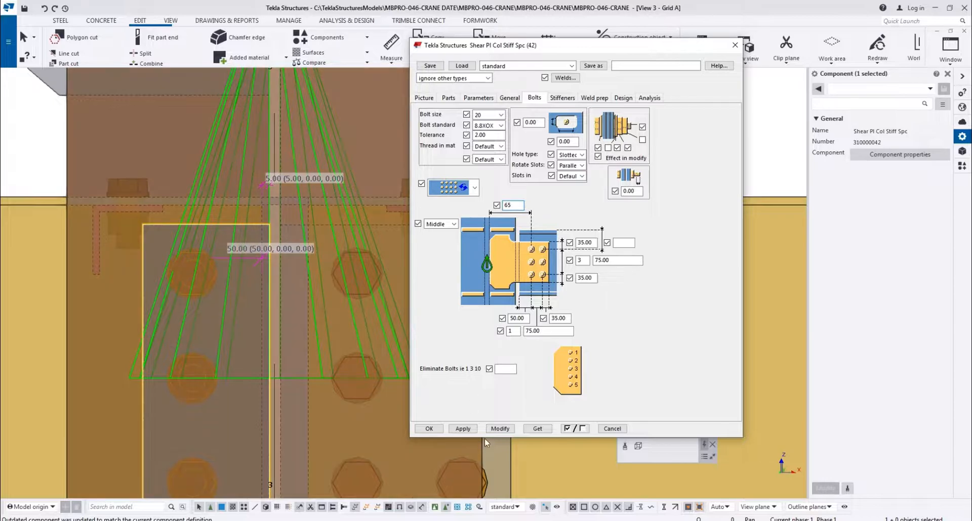
{"action": "left_click", "coordinate": [498, 428]}
{"action": "scroll", "coordinate": [260, 219], "scroll_direction": "down", "scroll_amount": 2}
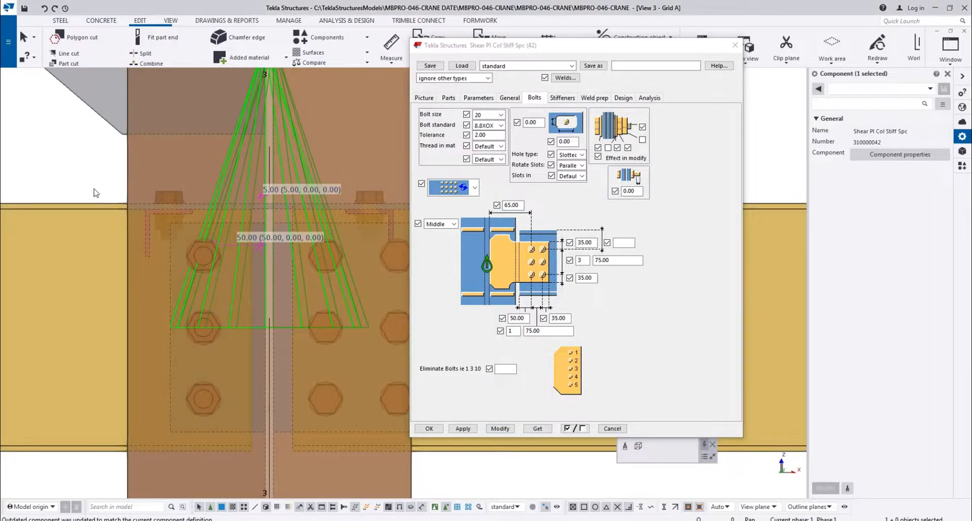
Measure the horizontal gap between the left yellow beam's end and the column web after the bolt distance change
{"action": "left_click", "coordinate": [95, 190]}
{"action": "scroll", "coordinate": [228, 213], "scroll_direction": "up", "scroll_amount": 3}
{"action": "scroll", "coordinate": [227, 216], "scroll_direction": "up", "scroll_amount": 1}
{"action": "middle_click_drag", "start_coordinate": [228, 216], "coordinate": [277, 215]}
{"action": "key", "text": "f"}
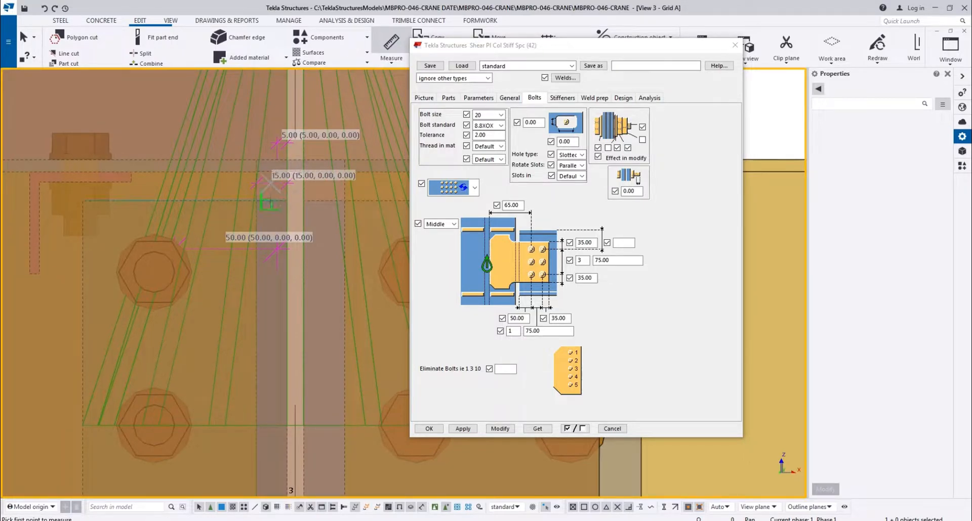
Reselect the left shear plate connection and set its upper horizontal bolt distance to 60
{"action": "scroll", "coordinate": [233, 223], "scroll_direction": "down", "scroll_amount": 4}
{"action": "left_click", "coordinate": [228, 175]}
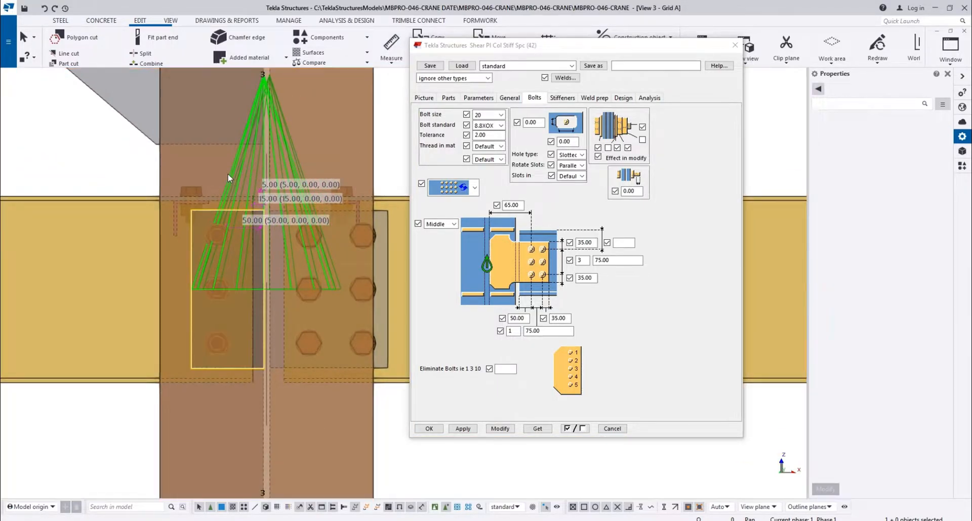
{"action": "double_click", "coordinate": [521, 204]}
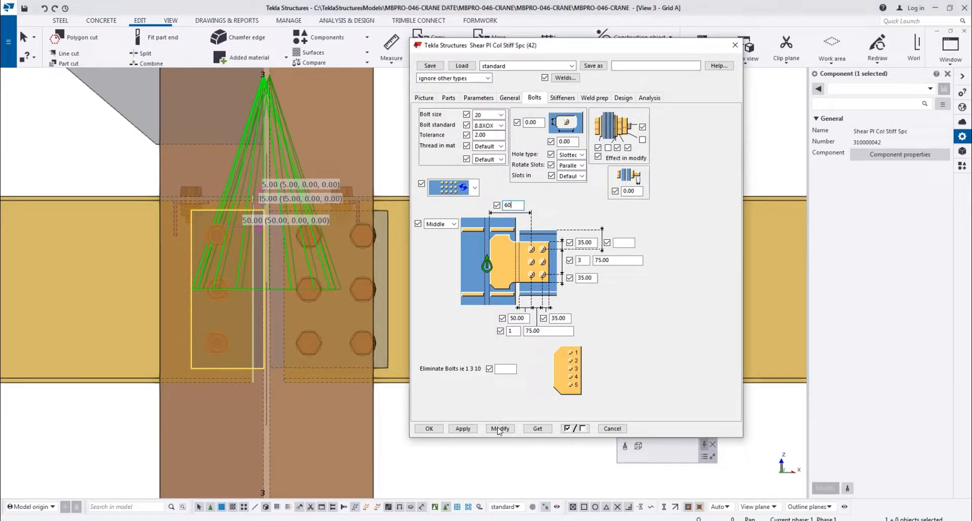
Check the left yellow beam's end gap to the column web by measuring it horizontally again
{"action": "scroll", "coordinate": [208, 179], "scroll_direction": "up", "scroll_amount": 2}
{"action": "scroll", "coordinate": [227, 219], "scroll_direction": "up", "scroll_amount": 3}
{"action": "key", "text": "f"}
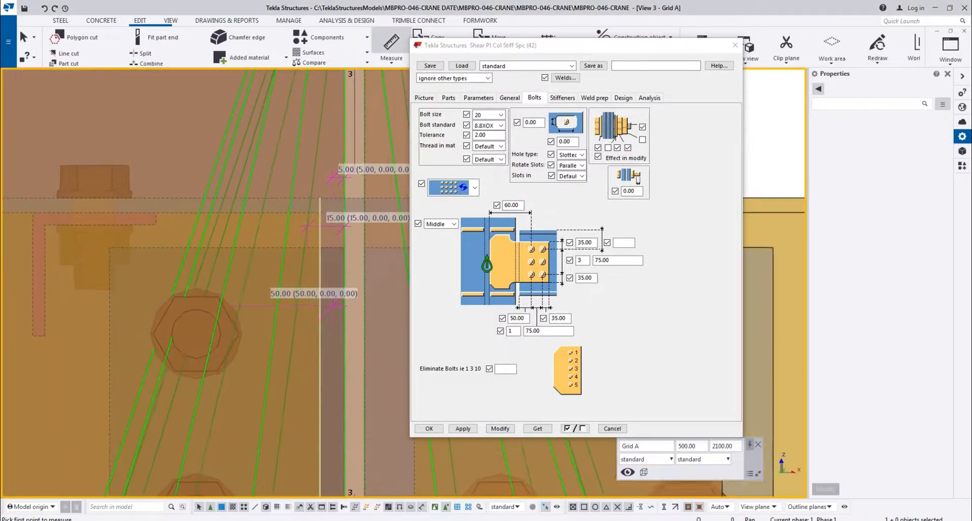
{"action": "middle_click_drag", "start_coordinate": [316, 234], "coordinate": [282, 231]}
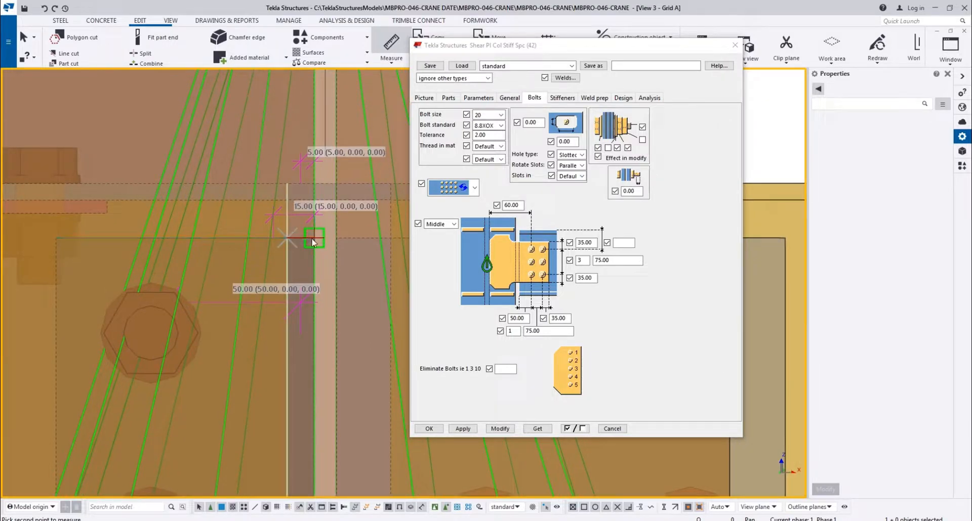
{"action": "scroll", "coordinate": [292, 217], "scroll_direction": "down", "scroll_amount": 5}
Clear the measurements from the view and measure the horizontal distance from the left middle bolt to the shear plate's outer edge
{"action": "right_click", "coordinate": [107, 188]}
{"action": "left_click", "coordinate": [152, 250]}
{"action": "scroll", "coordinate": [269, 292], "scroll_direction": "up", "scroll_amount": 5}
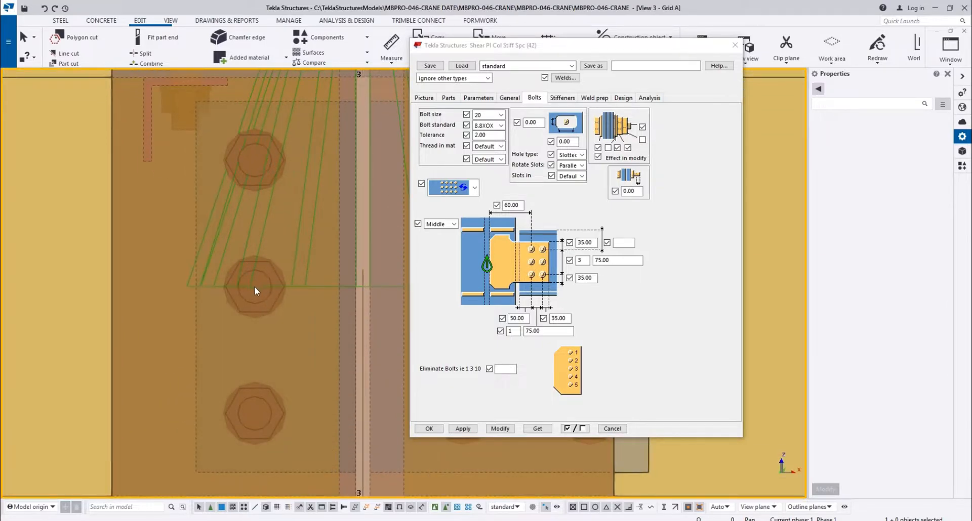
{"action": "left_click", "coordinate": [254, 287]}
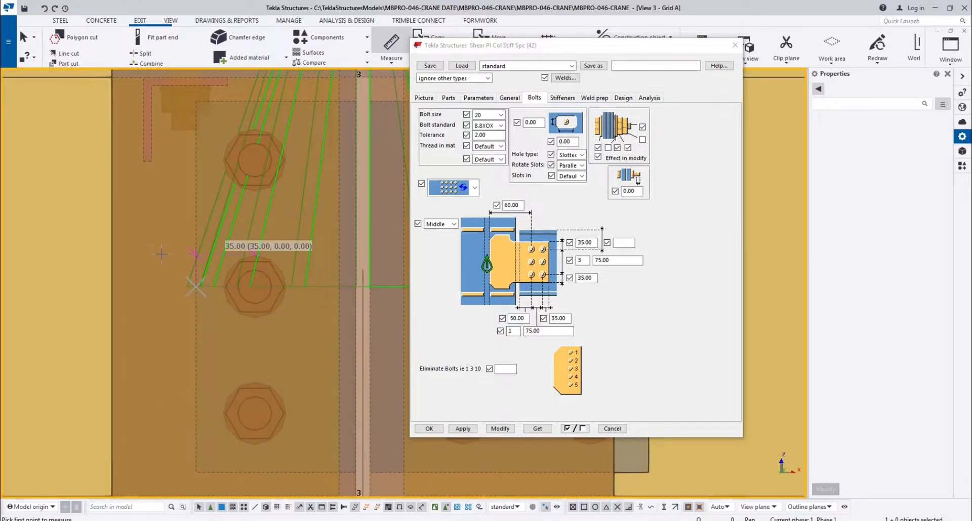
{"action": "scroll", "coordinate": [235, 296], "scroll_direction": "down", "scroll_amount": 5}
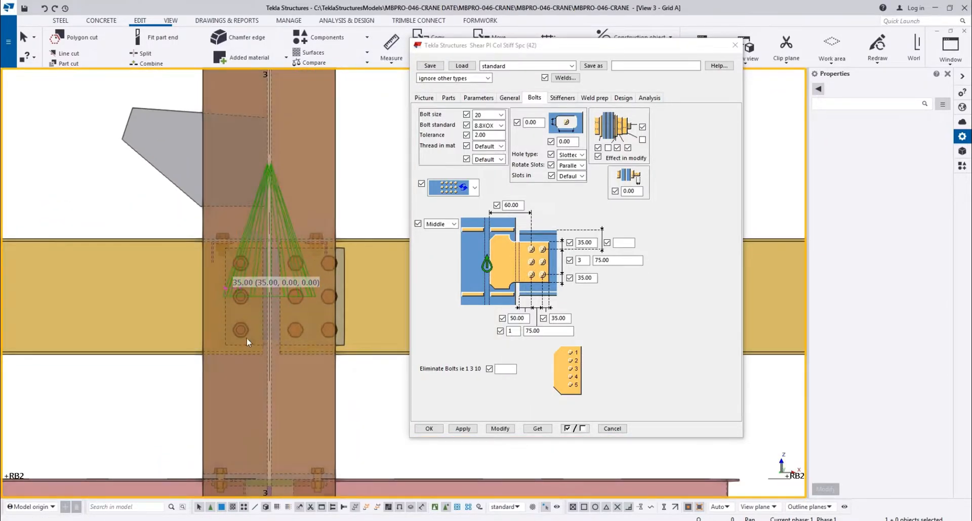
{"action": "scroll", "coordinate": [253, 338], "scroll_direction": "down", "scroll_amount": 2}
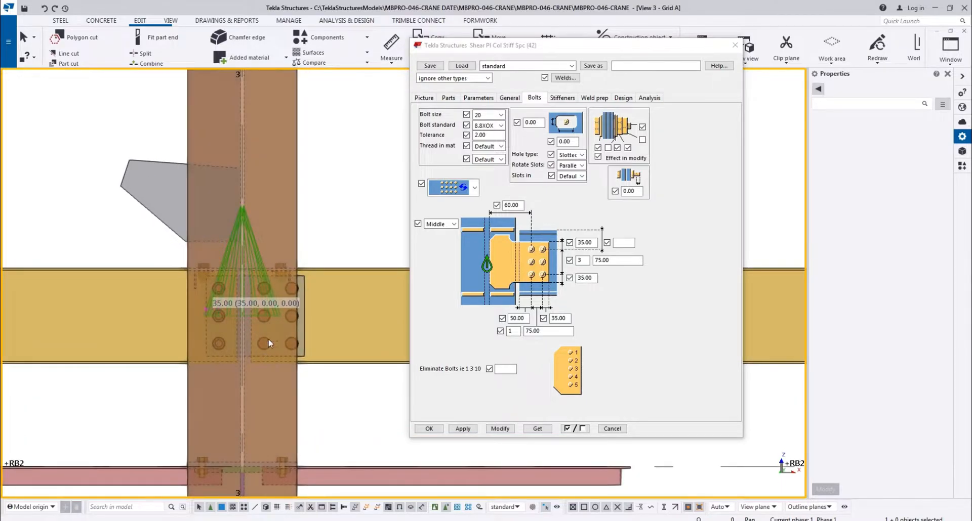
Save the connection settings as B and apply them to the shear plate on the right side of the grid line 3 column
{"action": "left_click", "coordinate": [636, 67]}
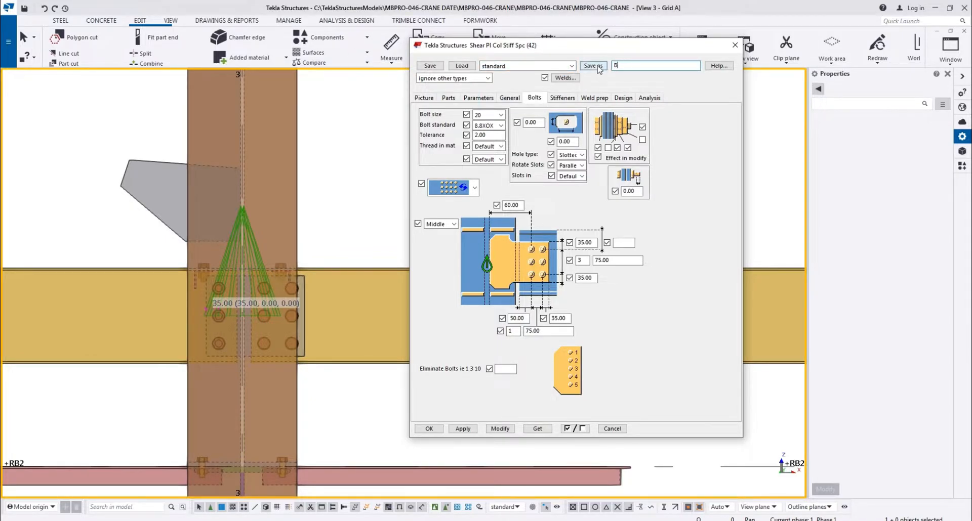
{"action": "scroll", "coordinate": [226, 296], "scroll_direction": "up", "scroll_amount": 3}
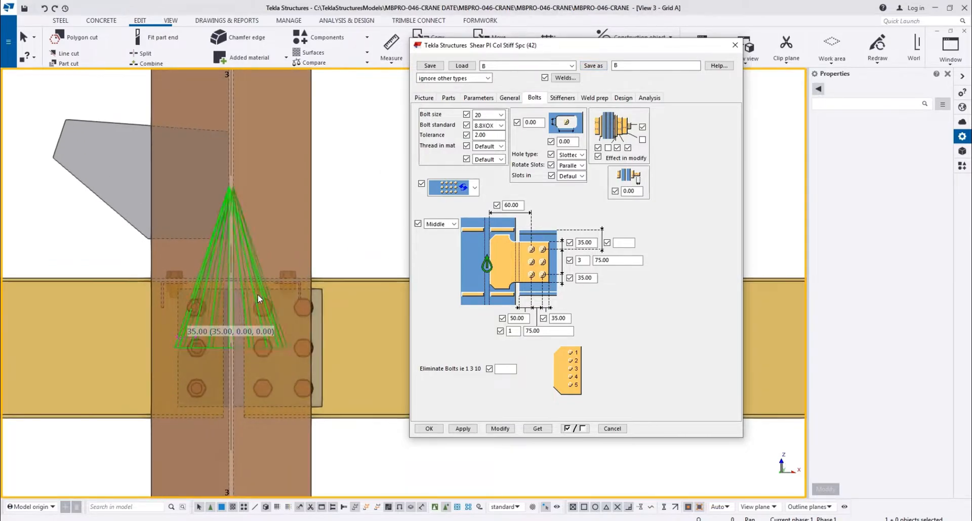
{"action": "left_click", "coordinate": [500, 430]}
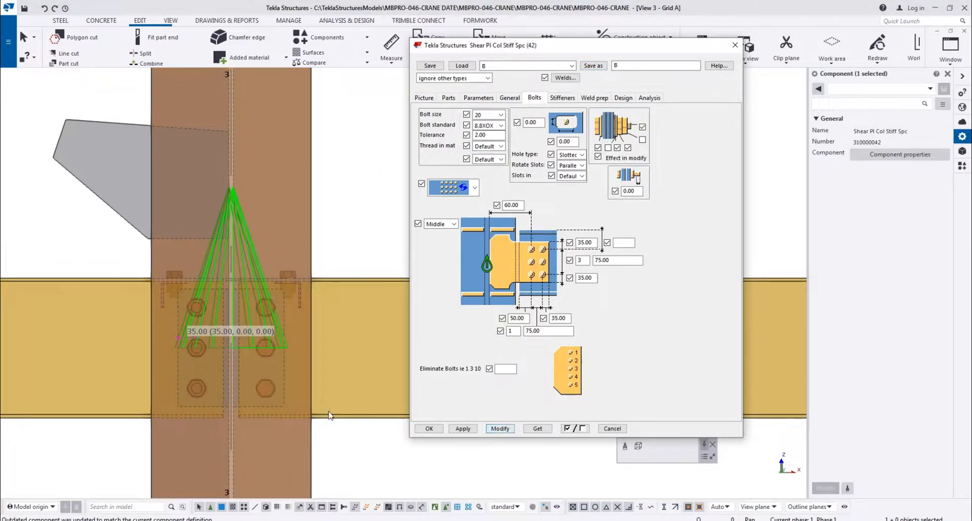
{"action": "mouse_move", "coordinate": [272, 381]}
{"action": "middle_mouse_down", "text": "ctrl"}
{"action": "mouse_move", "coordinate": [147, 395]}
{"action": "mouse_move", "coordinate": [221, 373]}
{"action": "mouse_move", "coordinate": [466, 383]}
{"action": "mouse_move", "coordinate": [282, 385]}
{"action": "middle_mouse_up", "text": "ctrl"}
Bring up View 1 - 3d and examine the yellow beam's shear plate connection on the brown column
{"action": "scroll", "coordinate": [208, 344], "scroll_direction": "down", "scroll_amount": 6}
{"action": "middle_click_drag", "start_coordinate": [385, 349], "coordinate": [230, 308]}
{"action": "scroll", "coordinate": [229, 309], "scroll_direction": "down", "scroll_amount": 4}
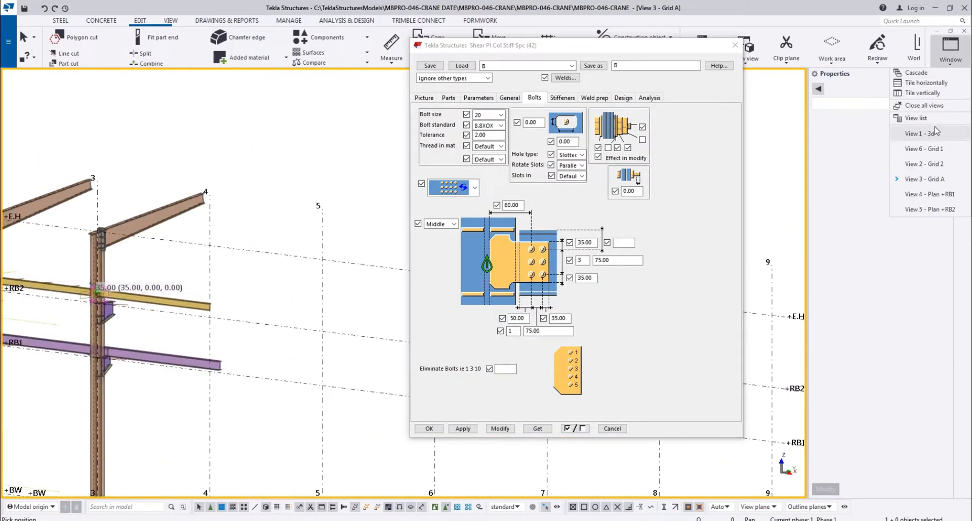
{"action": "left_click", "coordinate": [931, 134]}
{"action": "scroll", "coordinate": [310, 309], "scroll_direction": "up", "scroll_amount": 2}
{"action": "right_click", "coordinate": [330, 327]}
{"action": "middle_click_drag", "start_coordinate": [299, 337], "coordinate": [299, 267], "text": "ctrl"}
{"action": "scroll", "coordinate": [282, 281], "scroll_direction": "down", "scroll_amount": 4}
{"action": "middle_click_drag", "start_coordinate": [269, 175], "coordinate": [242, 261]}
{"action": "scroll", "coordinate": [243, 258], "scroll_direction": "up", "scroll_amount": 6}
{"action": "scroll", "coordinate": [254, 242], "scroll_direction": "down", "scroll_amount": 4}
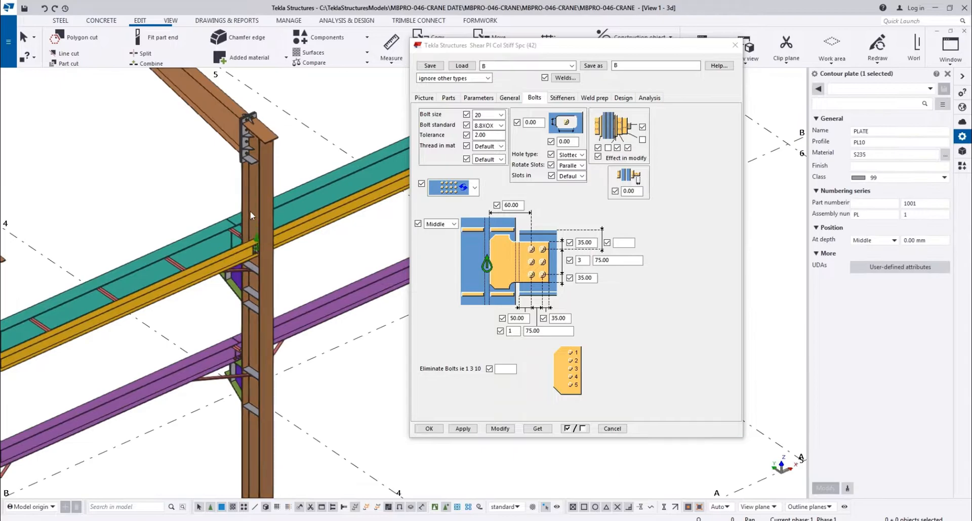
Inspect the neighbouring frame columns and bases to locate the yellow beam's remaining shear plate connections
{"action": "left_click", "coordinate": [234, 152]}
{"action": "scroll", "coordinate": [249, 127], "scroll_direction": "up", "scroll_amount": 5}
{"action": "scroll", "coordinate": [248, 132], "scroll_direction": "down", "scroll_amount": 4}
{"action": "scroll", "coordinate": [283, 238], "scroll_direction": "down", "scroll_amount": 3}
{"action": "middle_click_drag", "start_coordinate": [302, 325], "coordinate": [259, 91]}
{"action": "scroll", "coordinate": [239, 256], "scroll_direction": "up", "scroll_amount": 3}
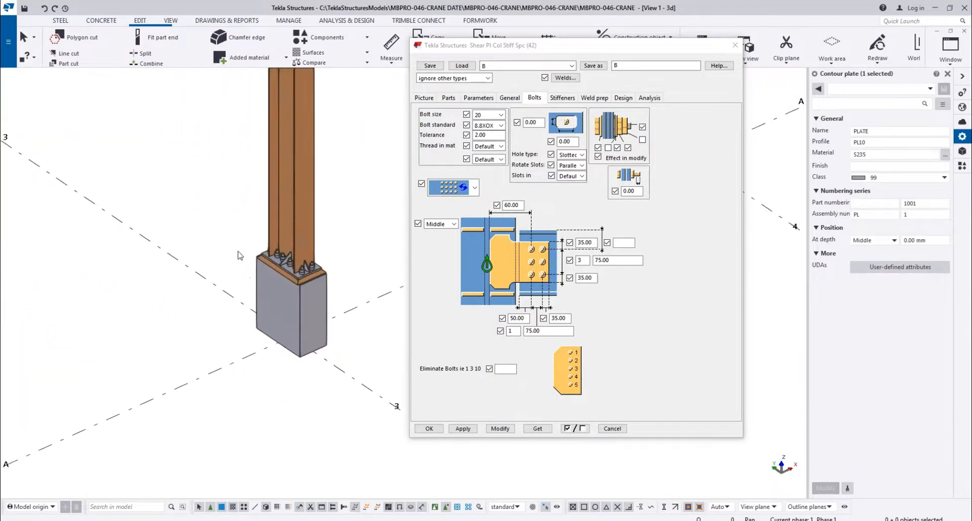
{"action": "scroll", "coordinate": [238, 256], "scroll_direction": "down", "scroll_amount": 3}
{"action": "middle_click_drag", "start_coordinate": [238, 256], "coordinate": [332, 273]}
{"action": "scroll", "coordinate": [227, 306], "scroll_direction": "up", "scroll_amount": 1}
{"action": "middle_click_drag", "start_coordinate": [223, 309], "coordinate": [225, 283]}
{"action": "key", "text": "v"}
{"action": "left_click", "coordinate": [198, 179]}
{"action": "middle_click_drag", "start_coordinate": [197, 179], "coordinate": [109, 349], "text": "ctrl"}
{"action": "scroll", "coordinate": [148, 239], "scroll_direction": "down", "scroll_amount": 3}
{"action": "scroll", "coordinate": [148, 241], "scroll_direction": "up", "scroll_amount": 8}
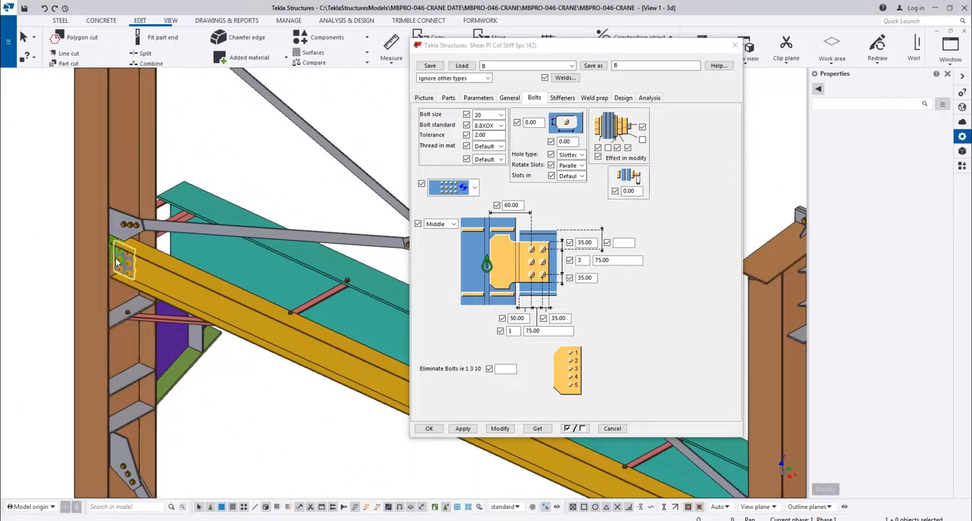
Apply the B connection settings to the yellow beam's shear plate connection on the column beside the braced bay
{"action": "left_click", "coordinate": [114, 257]}
{"action": "scroll", "coordinate": [107, 242], "scroll_direction": "up", "scroll_amount": 3}
{"action": "scroll", "coordinate": [107, 242], "scroll_direction": "down", "scroll_amount": 3}
{"action": "middle_click_drag", "start_coordinate": [107, 242], "coordinate": [35, 152]}
{"action": "scroll", "coordinate": [34, 152], "scroll_direction": "down", "scroll_amount": 2}
{"action": "scroll", "coordinate": [224, 244], "scroll_direction": "up", "scroll_amount": 2}
{"action": "middle_click_drag", "start_coordinate": [224, 244], "coordinate": [186, 248]}
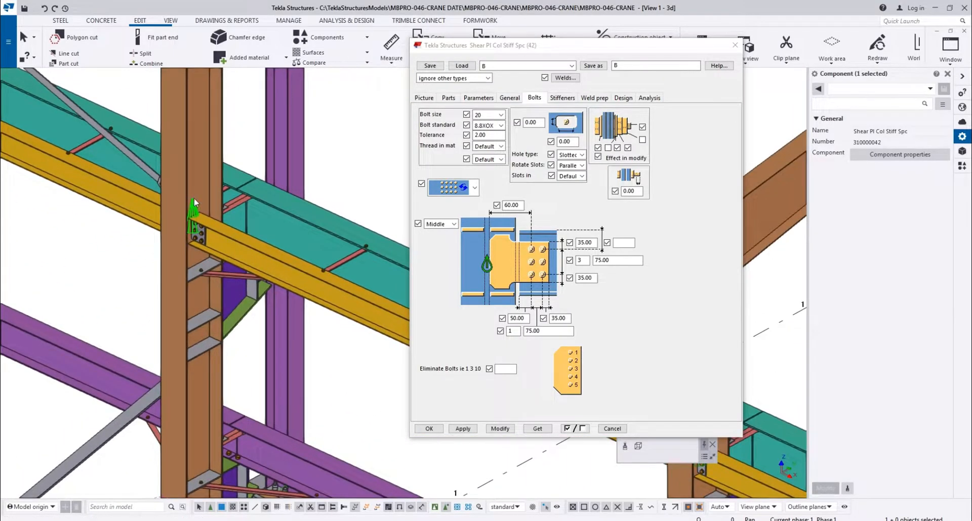
{"action": "left_click", "coordinate": [504, 432]}
{"action": "scroll", "coordinate": [173, 208], "scroll_direction": "up", "scroll_amount": 2}
{"action": "scroll", "coordinate": [147, 228], "scroll_direction": "down", "scroll_amount": 2}
Apply the B connection settings to the yellow beam's shear plate just below the bracing gusset near grid line 4
{"action": "left_click", "coordinate": [64, 318]}
{"action": "scroll", "coordinate": [162, 257], "scroll_direction": "up", "scroll_amount": 2}
{"action": "middle_click_drag", "start_coordinate": [170, 218], "coordinate": [380, 212], "text": "ctrl"}
{"action": "scroll", "coordinate": [133, 246], "scroll_direction": "up", "scroll_amount": 2}
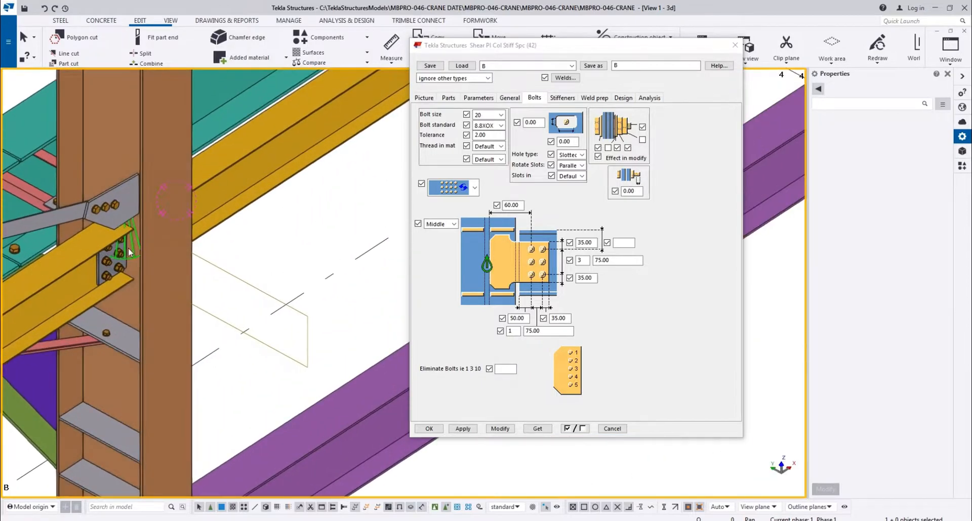
{"action": "left_click", "coordinate": [131, 246]}
{"action": "left_click", "coordinate": [500, 429]}
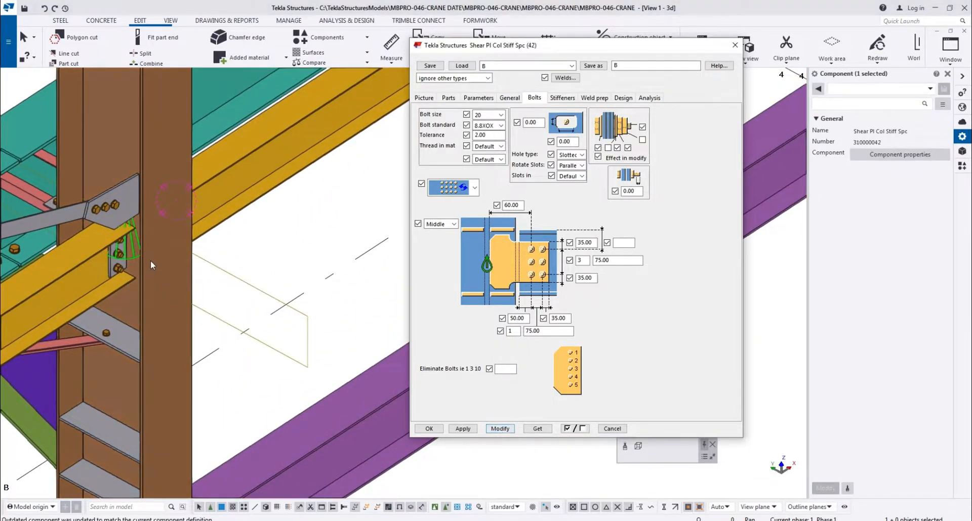
Apply the B connection settings to the yellow beam's shear plate connection on the blue column near grid line E
{"action": "scroll", "coordinate": [151, 265], "scroll_direction": "down", "scroll_amount": 4}
{"action": "middle_click_drag", "start_coordinate": [218, 411], "coordinate": [218, 289]}
{"action": "left_click", "coordinate": [214, 381]}
{"action": "middle_click_drag", "start_coordinate": [214, 381], "coordinate": [174, 91]}
{"action": "scroll", "coordinate": [175, 91], "scroll_direction": "down", "scroll_amount": 3}
{"action": "middle_click_drag", "start_coordinate": [243, 83], "coordinate": [245, 43]}
{"action": "scroll", "coordinate": [204, 271], "scroll_direction": "up", "scroll_amount": 3}
{"action": "scroll", "coordinate": [204, 271], "scroll_direction": "up", "scroll_amount": 2}
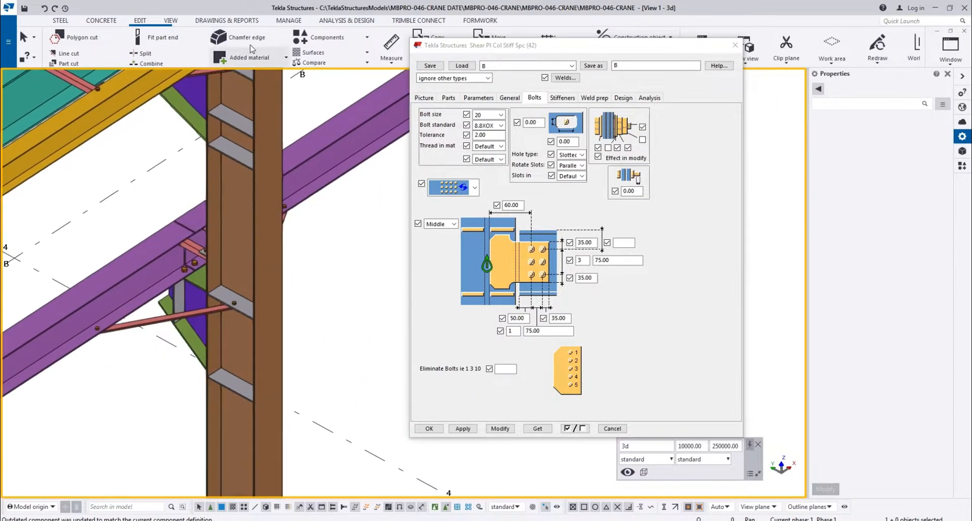
{"action": "scroll", "coordinate": [248, 310], "scroll_direction": "down", "scroll_amount": 4}
{"action": "middle_click_drag", "start_coordinate": [168, 237], "coordinate": [215, 296]}
{"action": "scroll", "coordinate": [151, 208], "scroll_direction": "down", "scroll_amount": 3}
{"action": "scroll", "coordinate": [141, 335], "scroll_direction": "up", "scroll_amount": 3}
{"action": "middle_click_drag", "start_coordinate": [101, 334], "coordinate": [262, 257]}
{"action": "scroll", "coordinate": [262, 257], "scroll_direction": "up", "scroll_amount": 3}
{"action": "scroll", "coordinate": [262, 257], "scroll_direction": "up", "scroll_amount": 2}
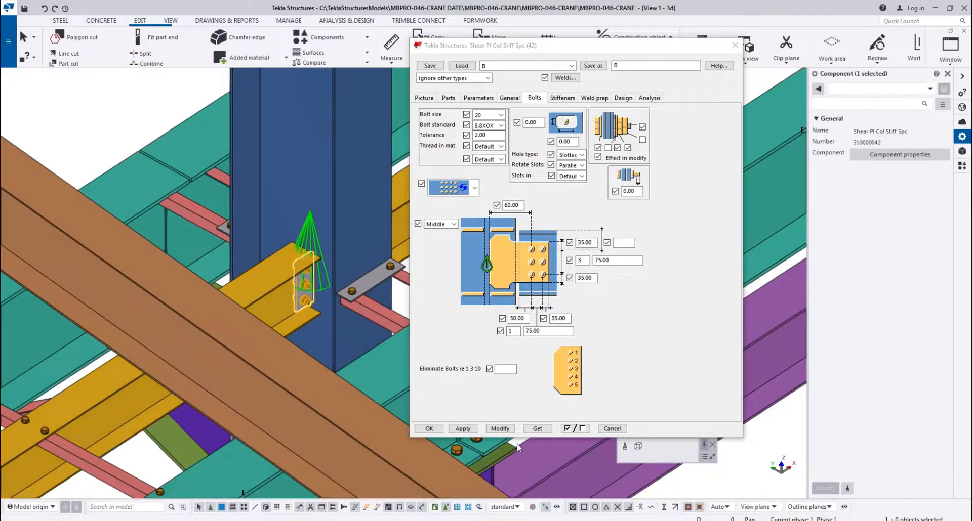
Apply the B connection settings to the yellow beam's shear plate on the next blue column along grid line E
{"action": "scroll", "coordinate": [253, 284], "scroll_direction": "down", "scroll_amount": 3}
{"action": "middle_click_drag", "start_coordinate": [230, 426], "coordinate": [324, 303]}
{"action": "middle_click_drag", "start_coordinate": [111, 324], "coordinate": [219, 263]}
{"action": "scroll", "coordinate": [220, 263], "scroll_direction": "up", "scroll_amount": 3}
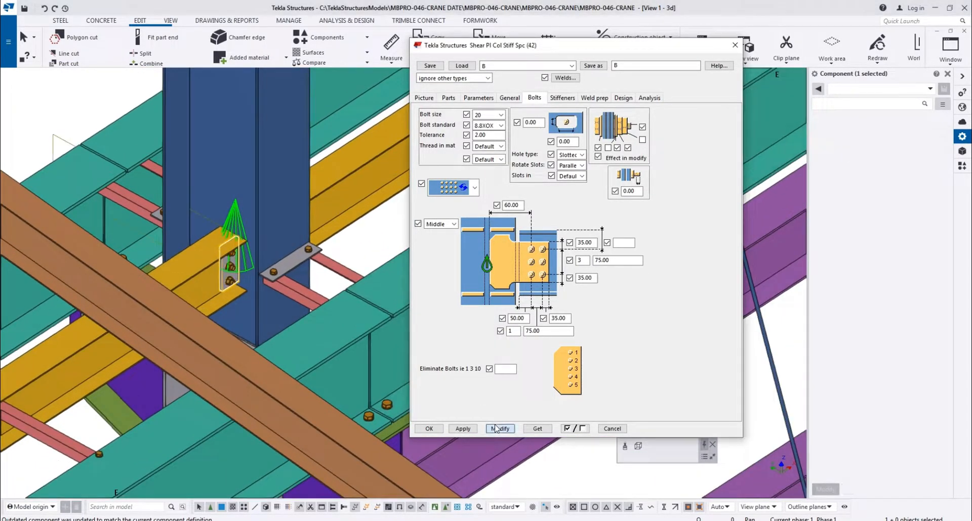
{"action": "left_click", "coordinate": [208, 238]}
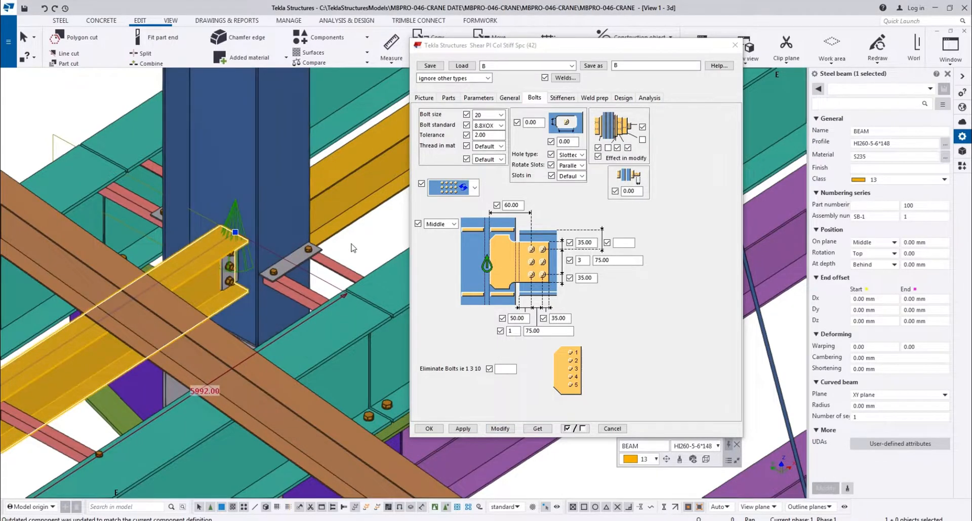
{"action": "left_click", "coordinate": [350, 246]}
Apply the B connection settings to the yellow beam's shear plates on two blue columns on the building's opposite side
{"action": "middle_click_drag", "start_coordinate": [318, 233], "coordinate": [337, 250], "text": "ctrl"}
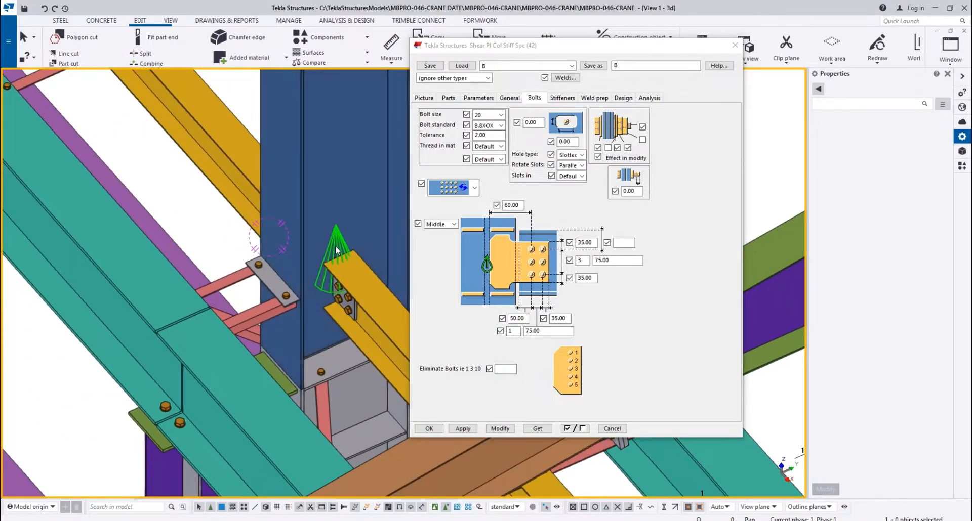
{"action": "left_click", "coordinate": [500, 429]}
{"action": "scroll", "coordinate": [245, 304], "scroll_direction": "down", "scroll_amount": 3}
{"action": "middle_click_drag", "start_coordinate": [213, 217], "coordinate": [264, 271]}
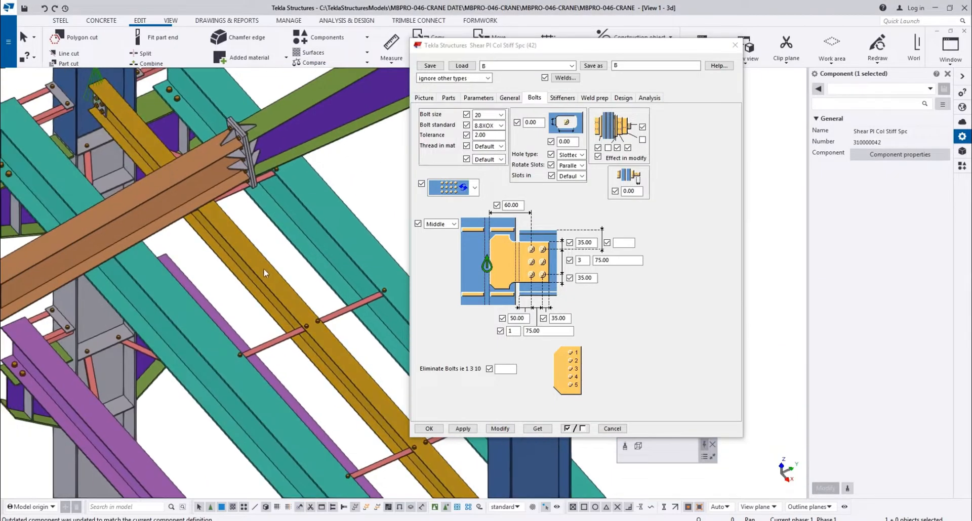
{"action": "scroll", "coordinate": [213, 302], "scroll_direction": "up", "scroll_amount": 2}
{"action": "left_click", "coordinate": [177, 205]}
{"action": "left_click", "coordinate": [501, 429]}
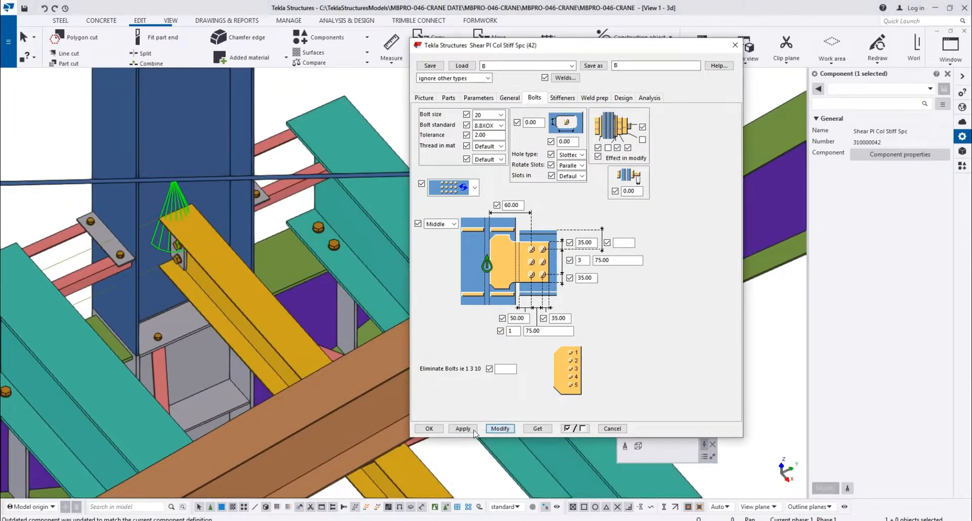
Apply the B connection settings to the yellow beam's shear plate on the brown braced column near grid intersection G-1
{"action": "scroll", "coordinate": [210, 298], "scroll_direction": "down", "scroll_amount": 5}
{"action": "middle_click_drag", "start_coordinate": [297, 269], "coordinate": [262, 232]}
{"action": "middle_click_drag", "start_coordinate": [374, 141], "coordinate": [177, 202]}
{"action": "scroll", "coordinate": [223, 184], "scroll_direction": "up", "scroll_amount": 2}
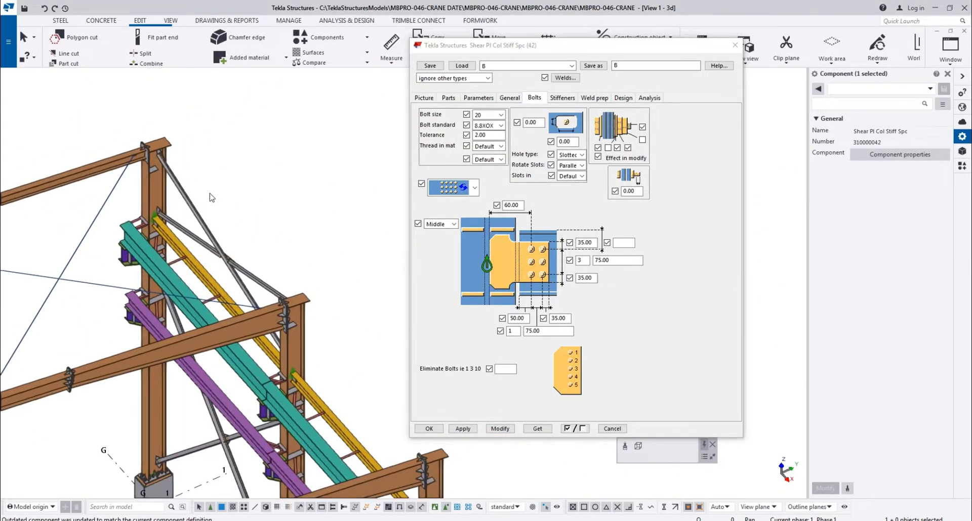
{"action": "scroll", "coordinate": [152, 197], "scroll_direction": "up", "scroll_amount": 2}
{"action": "left_click", "coordinate": [70, 213]}
{"action": "scroll", "coordinate": [121, 195], "scroll_direction": "up", "scroll_amount": 3}
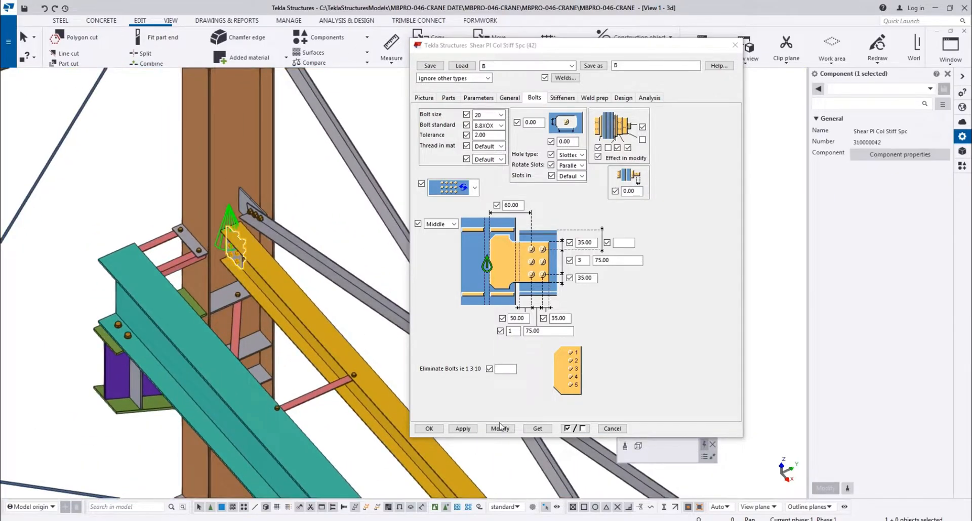
Apply the B connection settings to the yellow beam's shear plate just below the diagonal bracing gusset on the brown column
{"action": "scroll", "coordinate": [289, 395], "scroll_direction": "down", "scroll_amount": 1}
{"action": "middle_click_drag", "start_coordinate": [288, 395], "coordinate": [111, 84]}
{"action": "scroll", "coordinate": [369, 376], "scroll_direction": "down", "scroll_amount": 2}
{"action": "middle_click_drag", "start_coordinate": [369, 376], "coordinate": [316, 386]}
{"action": "scroll", "coordinate": [68, 97], "scroll_direction": "up", "scroll_amount": 3}
{"action": "middle_click_drag", "start_coordinate": [68, 95], "coordinate": [128, 281]}
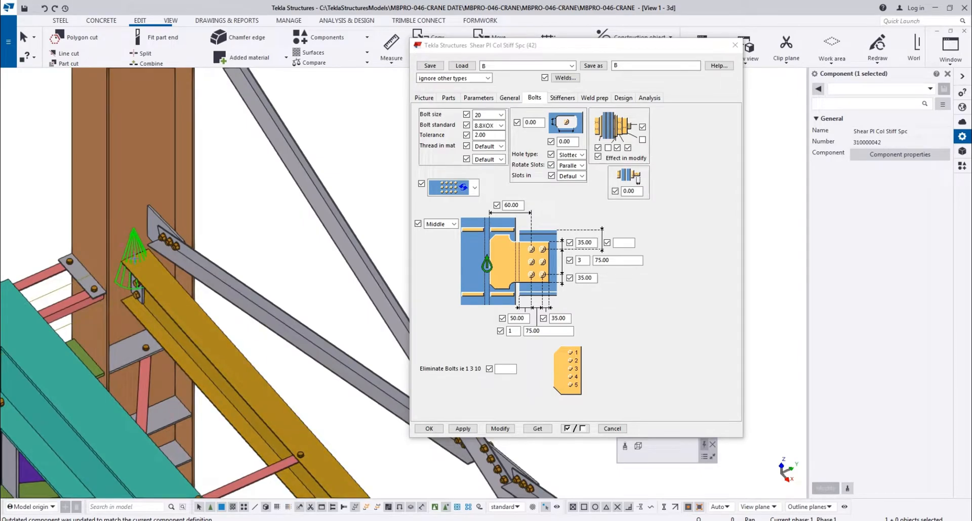
Inspect the shear plate below the bracing gusset and review the connection's parts and parameters settings
{"action": "scroll", "coordinate": [134, 258], "scroll_direction": "down", "scroll_amount": 4}
{"action": "scroll", "coordinate": [200, 197], "scroll_direction": "up", "scroll_amount": 4}
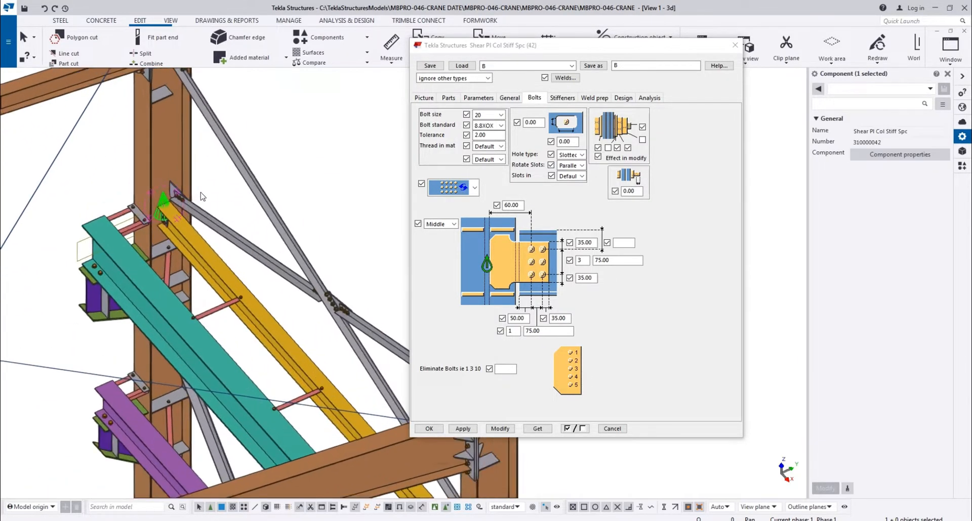
{"action": "scroll", "coordinate": [157, 204], "scroll_direction": "up", "scroll_amount": 3}
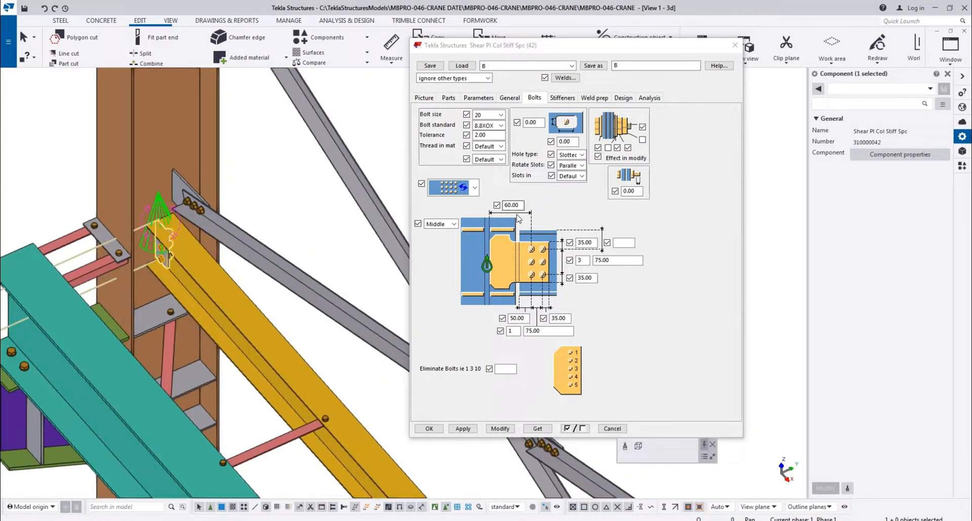
{"action": "scroll", "coordinate": [260, 276], "scroll_direction": "down", "scroll_amount": 3}
{"action": "scroll", "coordinate": [222, 255], "scroll_direction": "up", "scroll_amount": 3}
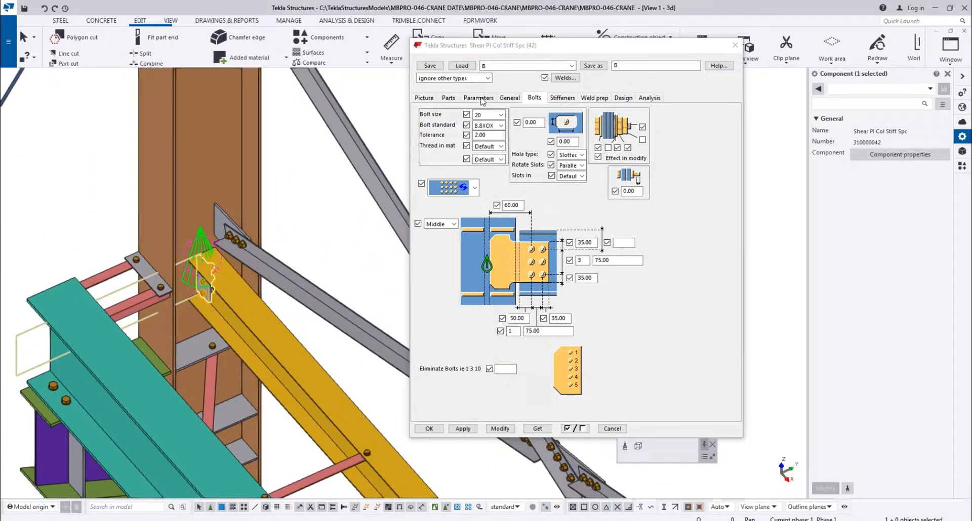
{"action": "left_click", "coordinate": [447, 98]}
{"action": "left_click", "coordinate": [478, 98]}
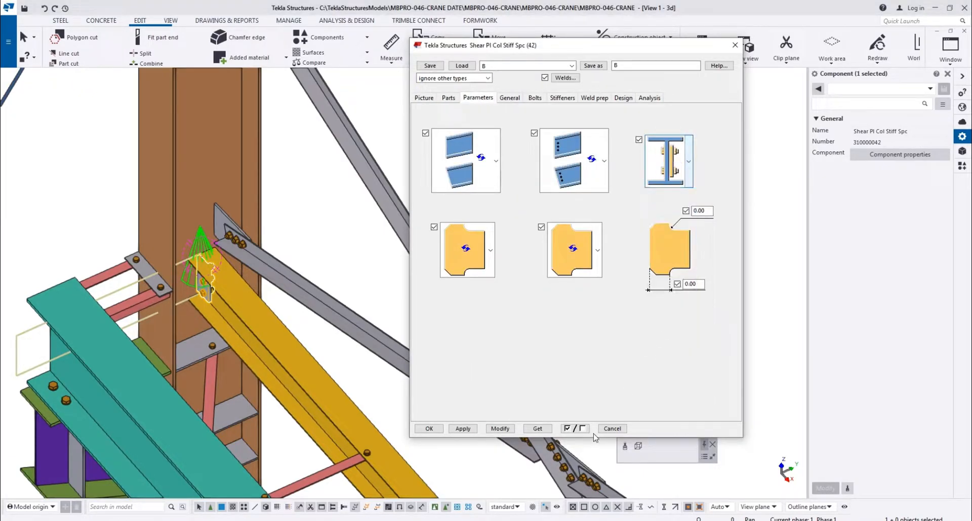
Apply the B connection settings to the yellow beam's shear plate on the brown column near grid line 2
{"action": "scroll", "coordinate": [196, 257], "scroll_direction": "down", "scroll_amount": 5}
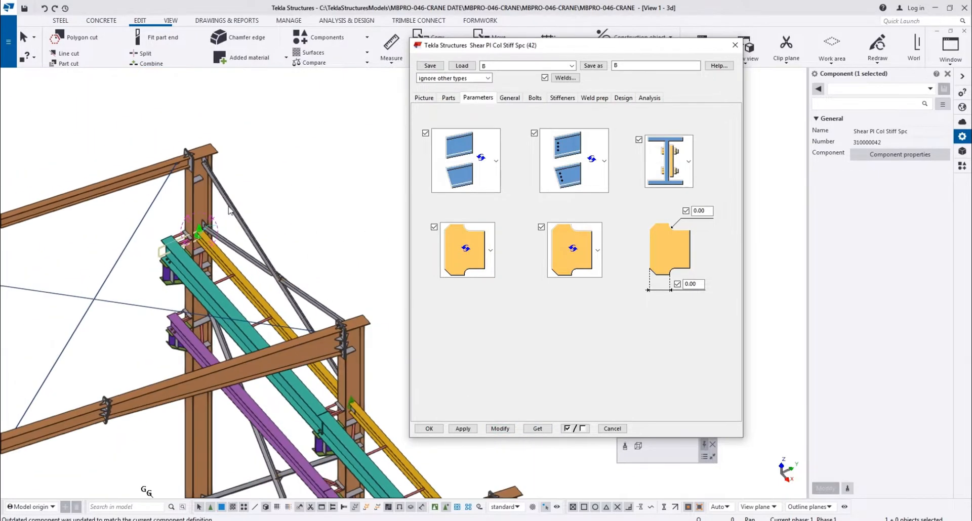
{"action": "left_click", "coordinate": [298, 182]}
{"action": "scroll", "coordinate": [219, 267], "scroll_direction": "down", "scroll_amount": 4}
{"action": "scroll", "coordinate": [137, 288], "scroll_direction": "up", "scroll_amount": 3}
{"action": "scroll", "coordinate": [202, 273], "scroll_direction": "up", "scroll_amount": 8}
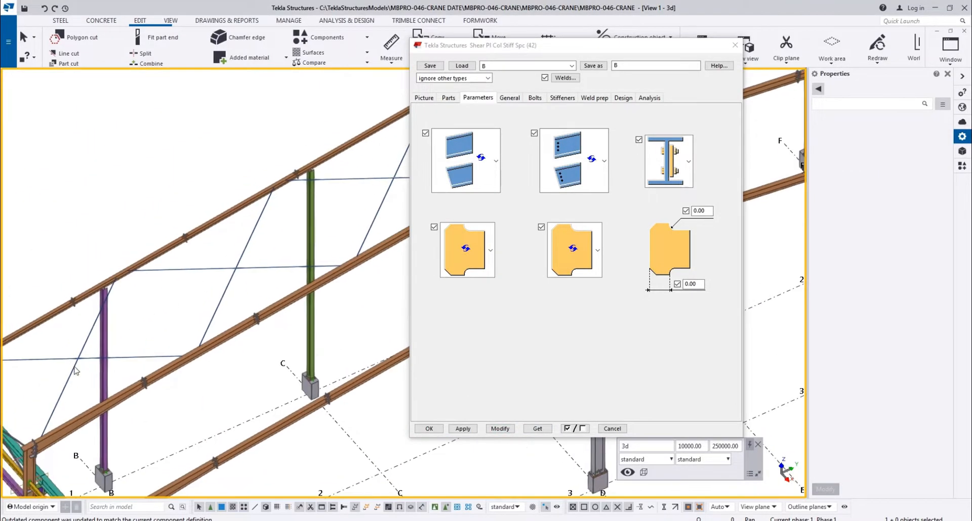
{"action": "scroll", "coordinate": [151, 271], "scroll_direction": "down", "scroll_amount": 8}
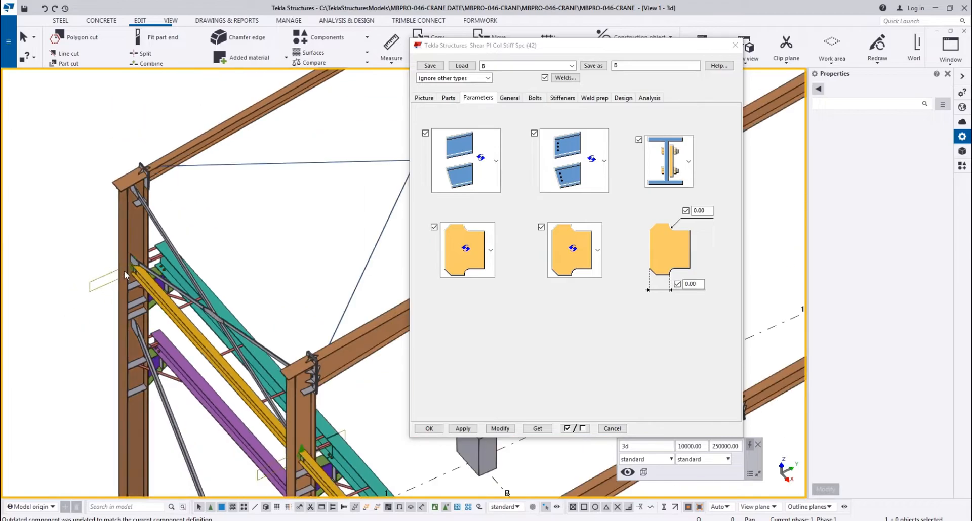
{"action": "scroll", "coordinate": [231, 198], "scroll_direction": "up", "scroll_amount": 6}
{"action": "scroll", "coordinate": [286, 268], "scroll_direction": "up", "scroll_amount": 5}
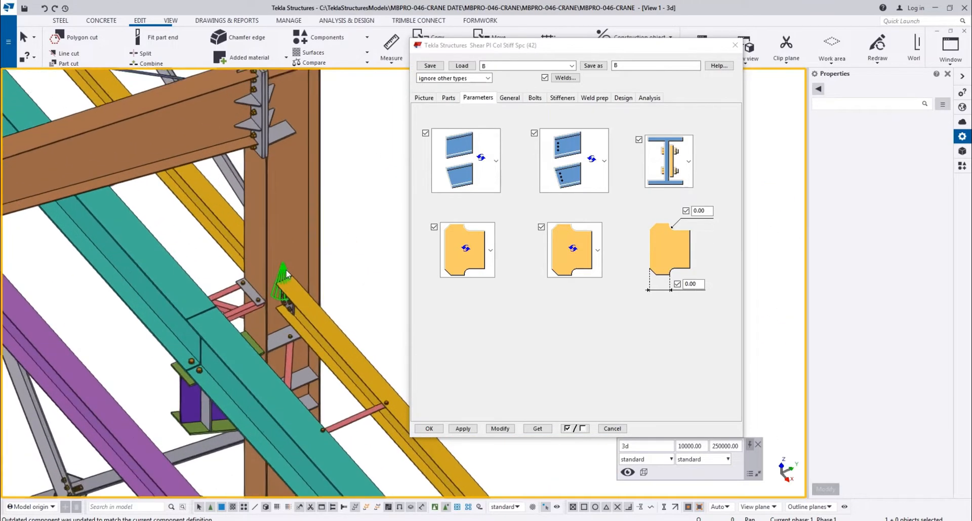
{"action": "left_click", "coordinate": [507, 430]}
Apply the B connection settings to the yellow beam's shear plate on the brown column near grid line 3
{"action": "scroll", "coordinate": [276, 306], "scroll_direction": "down", "scroll_amount": 5}
{"action": "scroll", "coordinate": [286, 313], "scroll_direction": "up", "scroll_amount": 6}
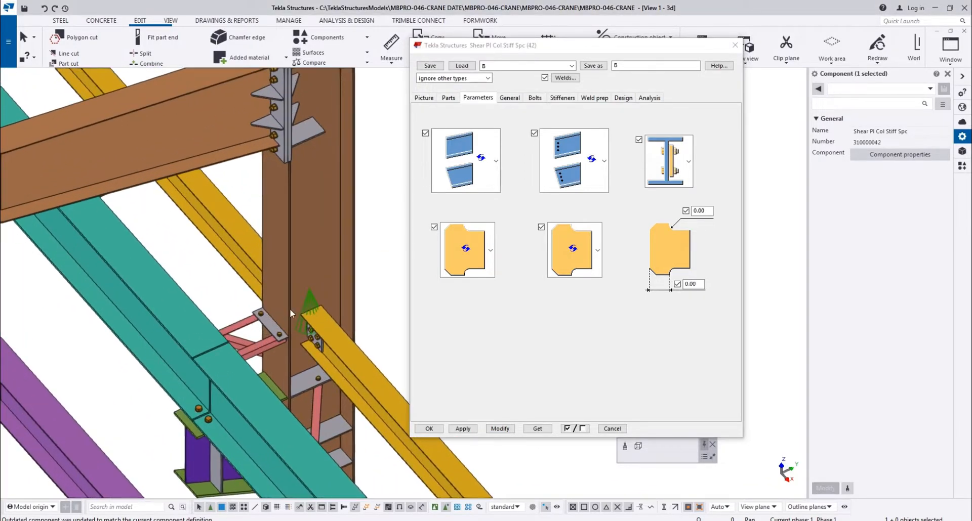
{"action": "left_click", "coordinate": [495, 432]}
{"action": "scroll", "coordinate": [332, 312], "scroll_direction": "down", "scroll_amount": 6}
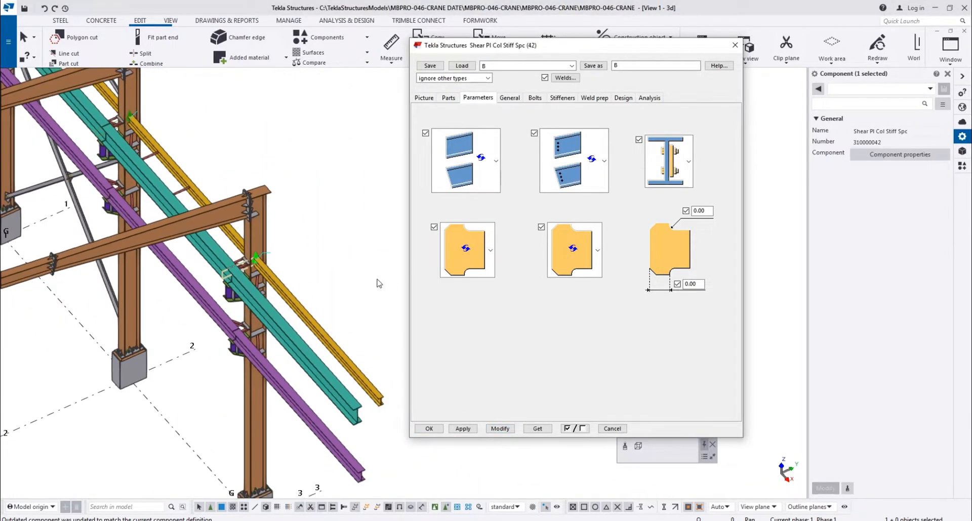
Apply the B connection settings to the yellow beam's shear plate on the brown column near grid intersection F-4
{"action": "middle_click_drag", "start_coordinate": [344, 284], "coordinate": [321, 309]}
{"action": "scroll", "coordinate": [238, 293], "scroll_direction": "up", "scroll_amount": 10}
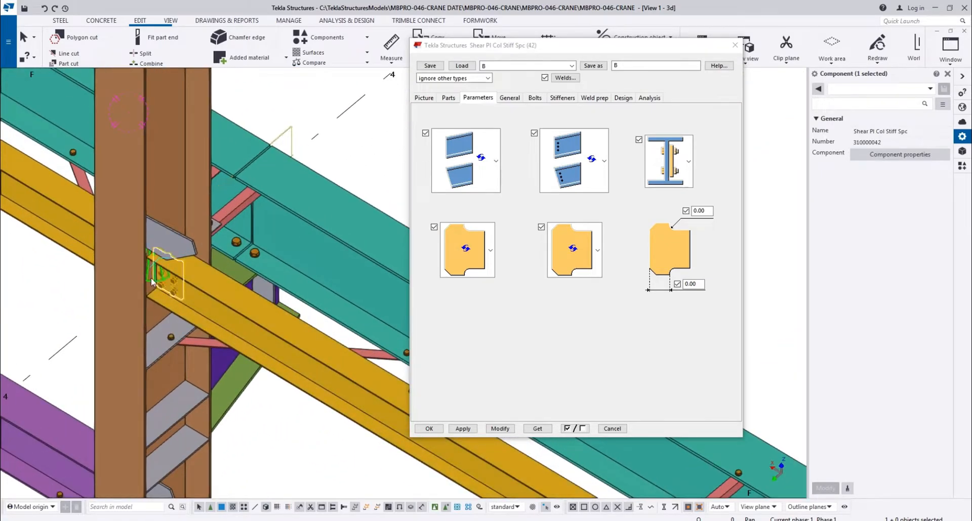
{"action": "left_click", "coordinate": [151, 280]}
{"action": "left_click", "coordinate": [501, 431]}
Apply the B connection settings to the yellow beam's shear plate on the brown column near grid intersection F-3
{"action": "scroll", "coordinate": [284, 395], "scroll_direction": "down", "scroll_amount": 4}
{"action": "middle_click_drag", "start_coordinate": [324, 444], "coordinate": [131, 324]}
{"action": "scroll", "coordinate": [365, 429], "scroll_direction": "up", "scroll_amount": 3}
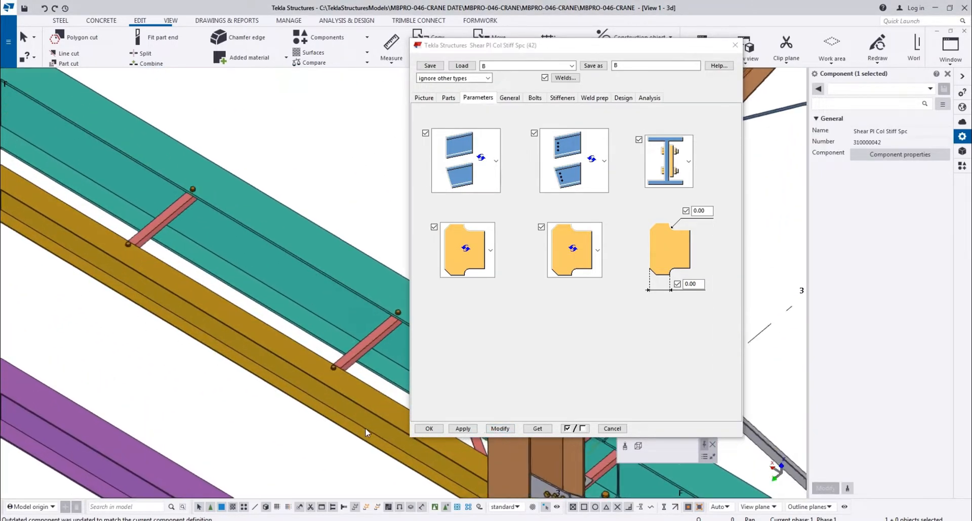
{"action": "middle_click_drag", "start_coordinate": [366, 433], "coordinate": [152, 299]}
{"action": "scroll", "coordinate": [195, 344], "scroll_direction": "up", "scroll_amount": 3}
{"action": "left_click", "coordinate": [200, 283]}
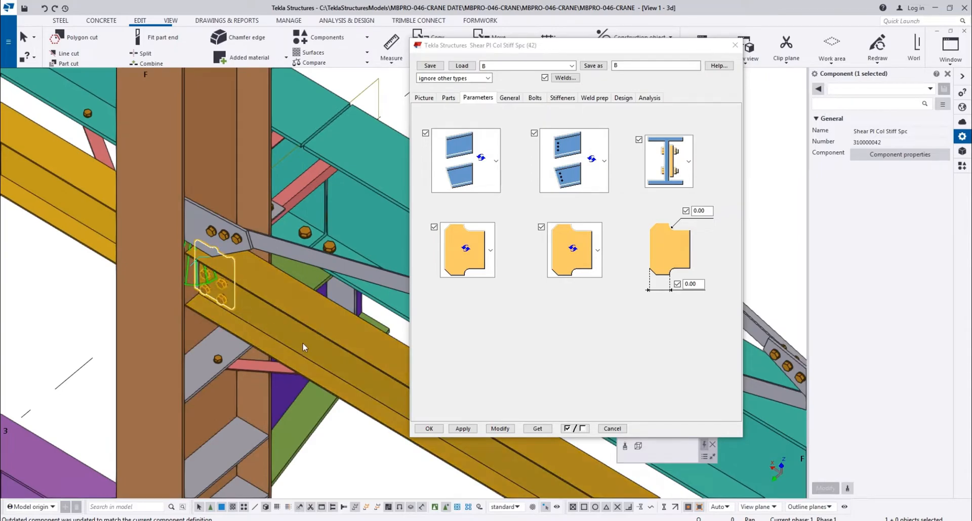
{"action": "left_click", "coordinate": [500, 430]}
Apply the B connection settings to the yellow beam's last shear plate, below the bracing gusset on the end brown column
{"action": "scroll", "coordinate": [146, 301], "scroll_direction": "down", "scroll_amount": 5}
{"action": "middle_click_drag", "start_coordinate": [366, 441], "coordinate": [233, 397]}
{"action": "scroll", "coordinate": [233, 399], "scroll_direction": "up", "scroll_amount": 4}
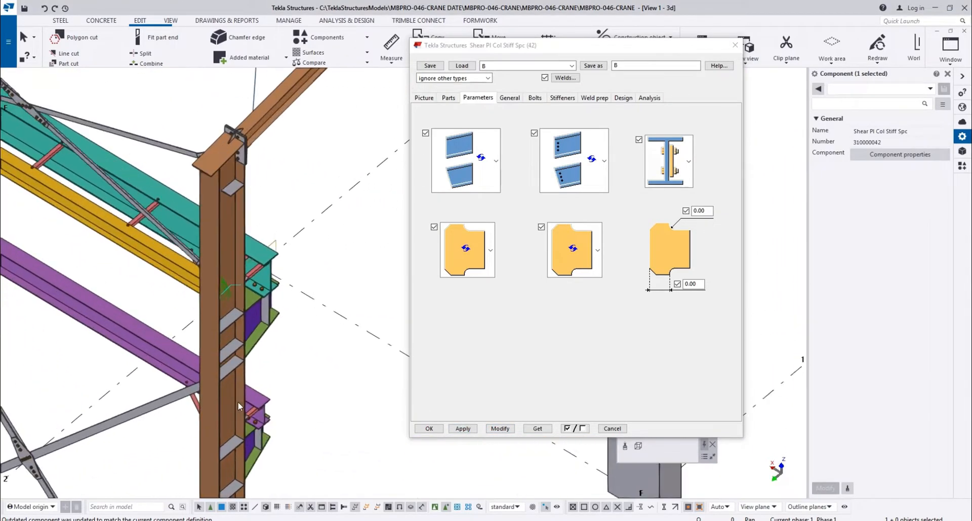
{"action": "left_click", "coordinate": [187, 235]}
{"action": "scroll", "coordinate": [190, 299], "scroll_direction": "down", "scroll_amount": 2}
{"action": "mouse_move", "coordinate": [191, 299]}
{"action": "middle_mouse_down", "text": "ctrl"}
{"action": "mouse_move", "coordinate": [235, 291]}
{"action": "mouse_move", "coordinate": [197, 295]}
{"action": "middle_mouse_up", "text": "ctrl"}
{"action": "key", "text": "v"}
{"action": "left_click", "coordinate": [212, 233]}
{"action": "middle_click_drag", "start_coordinate": [213, 234], "coordinate": [354, 233], "text": "ctrl"}
{"action": "scroll", "coordinate": [273, 256], "scroll_direction": "up", "scroll_amount": 2}
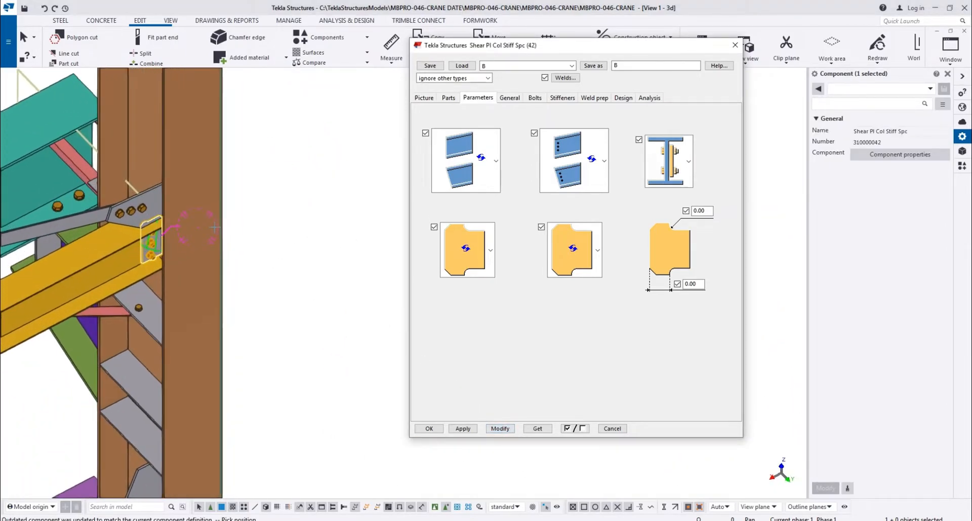
Inspect the end column's shear plate up close, then accept and close the connection settings
{"action": "right_click", "coordinate": [291, 199]}
{"action": "left_click", "coordinate": [296, 248]}
{"action": "scroll", "coordinate": [142, 233], "scroll_direction": "up", "scroll_amount": 4}
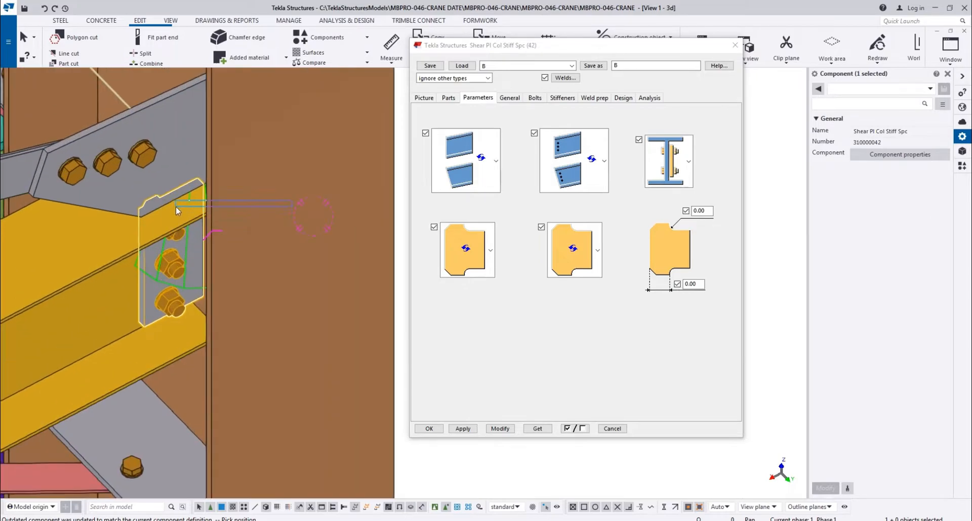
{"action": "scroll", "coordinate": [168, 208], "scroll_direction": "down", "scroll_amount": 3}
{"action": "left_click", "coordinate": [438, 431]}
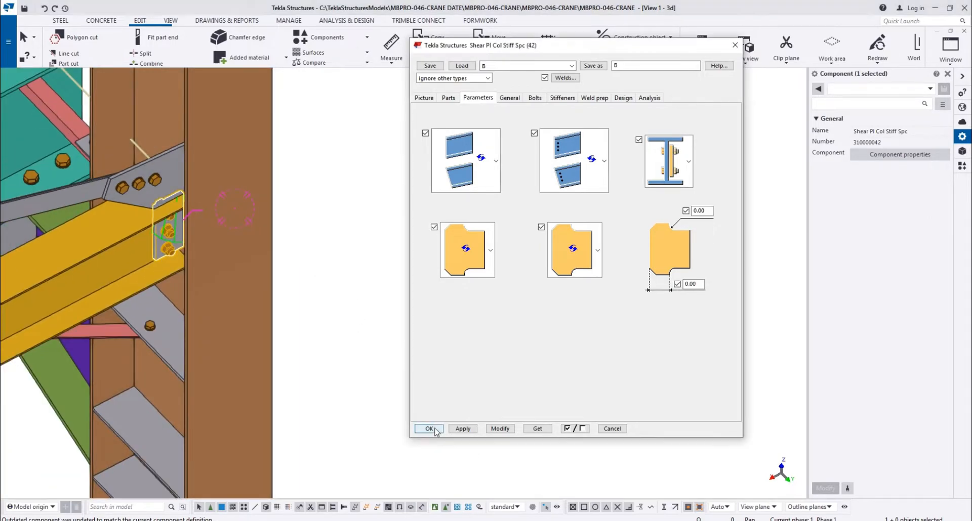
Run Diagnose & repair to repair the whole crane building model, and close the resulting inconsistency list
{"action": "scroll", "coordinate": [185, 120], "scroll_direction": "down", "scroll_amount": 5}
{"action": "middle_click_drag", "start_coordinate": [303, 444], "coordinate": [458, 384], "text": "ctrl"}
{"action": "scroll", "coordinate": [170, 430], "scroll_direction": "down", "scroll_amount": 3}
{"action": "scroll", "coordinate": [458, 384], "scroll_direction": "down", "scroll_amount": 2}
{"action": "middle_click_drag", "start_coordinate": [671, 165], "coordinate": [434, 304]}
{"action": "right_click", "coordinate": [433, 304]}
{"action": "left_click", "coordinate": [463, 356]}
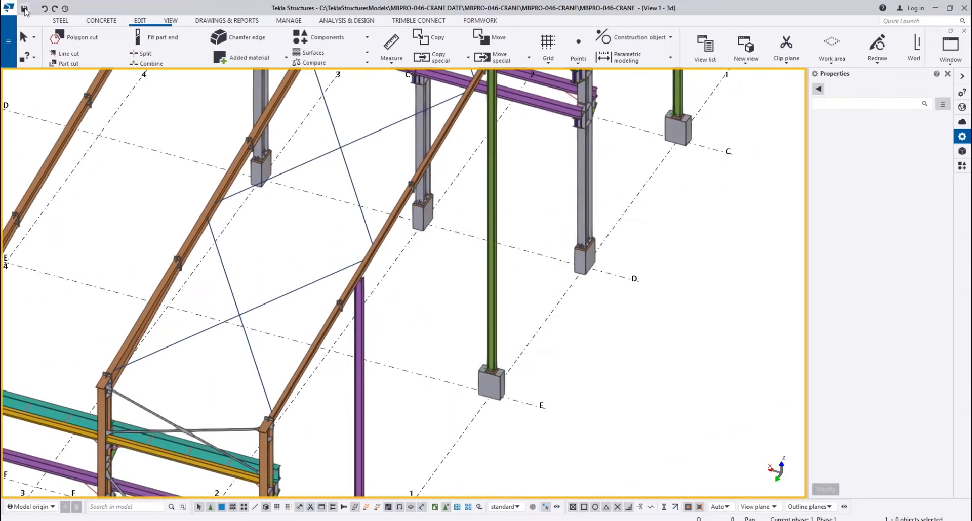
{"action": "left_click", "coordinate": [8, 52]}
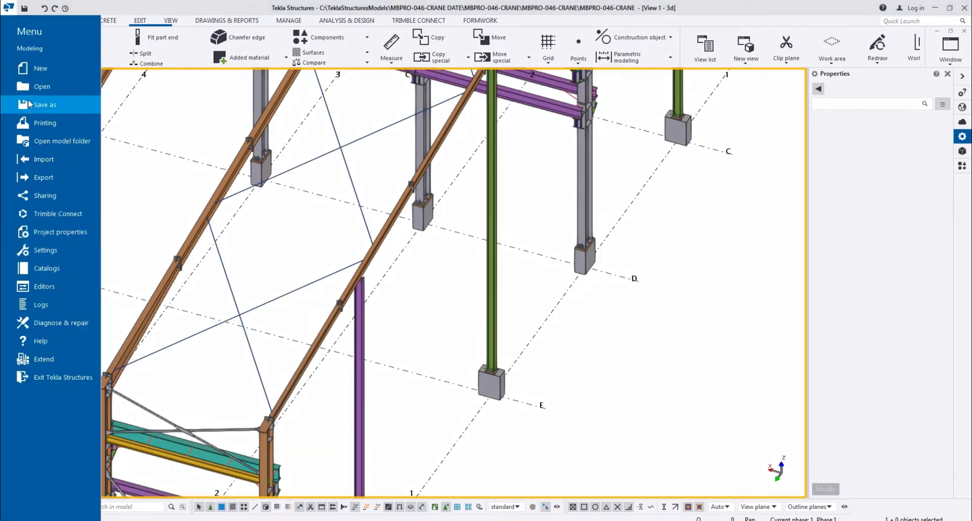
{"action": "left_click", "coordinate": [31, 330]}
{"action": "left_click", "coordinate": [135, 78]}
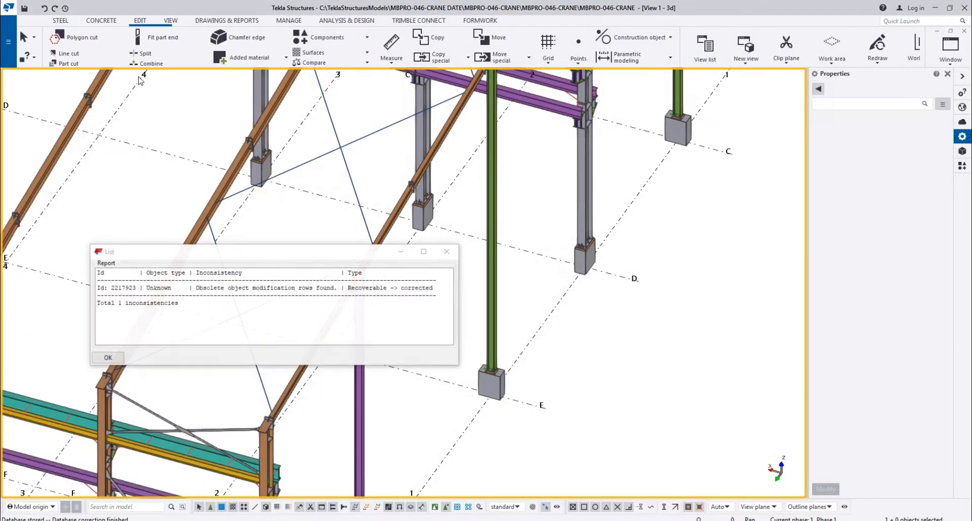
{"action": "left_click", "coordinate": [108, 358]}
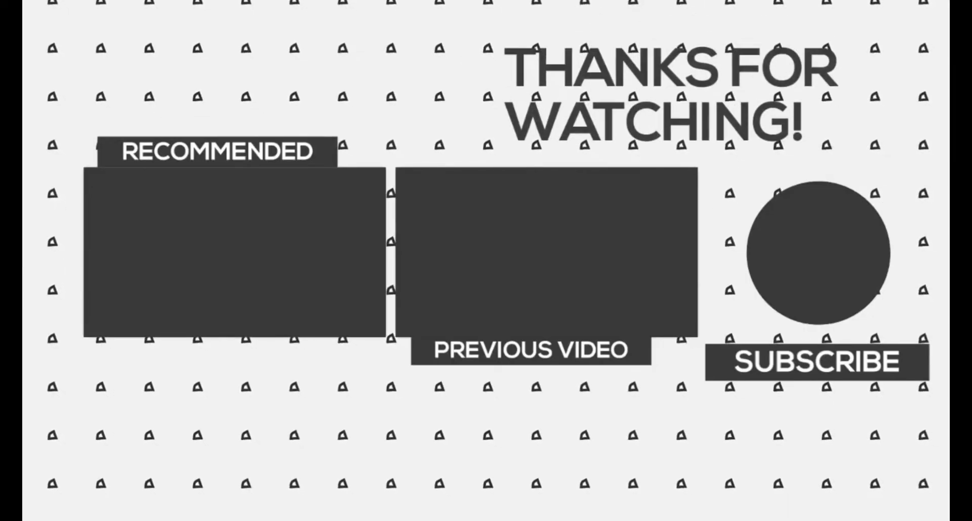